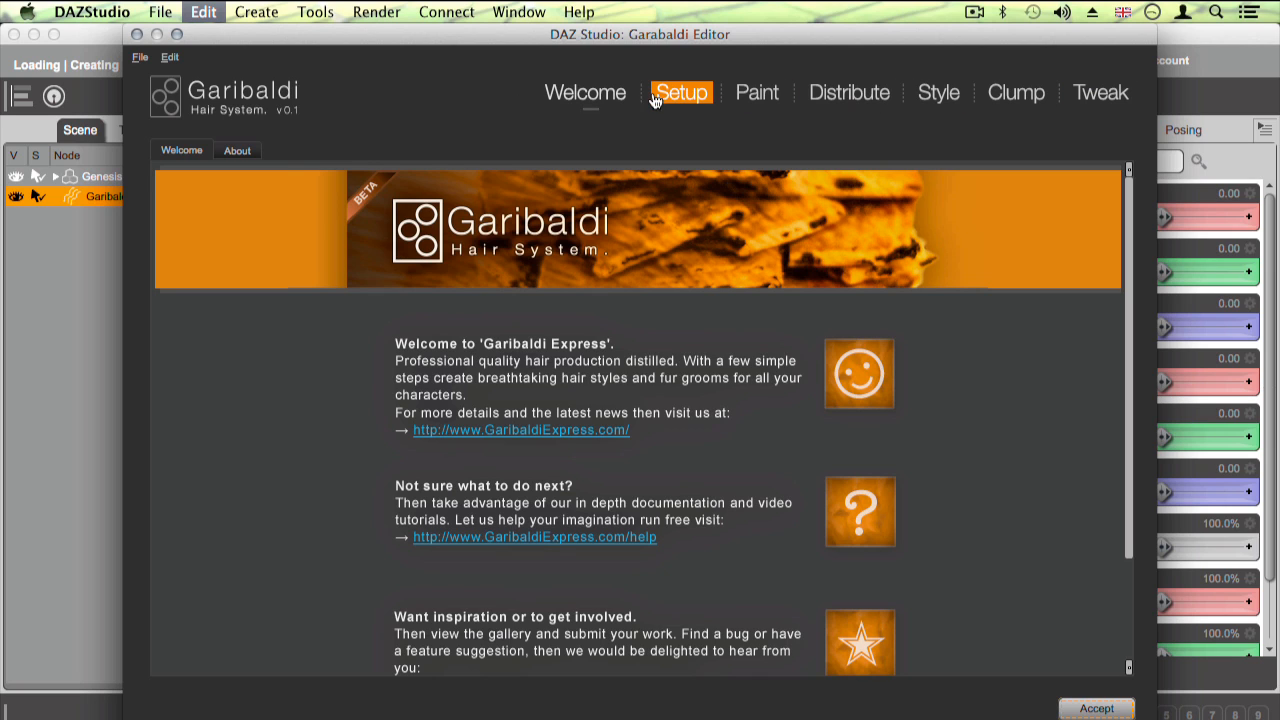
Step: In the Setup stage, select the 1_SkinFace and 2_SkinHead surfaces of the figure for hair growth
left_click(674, 97)
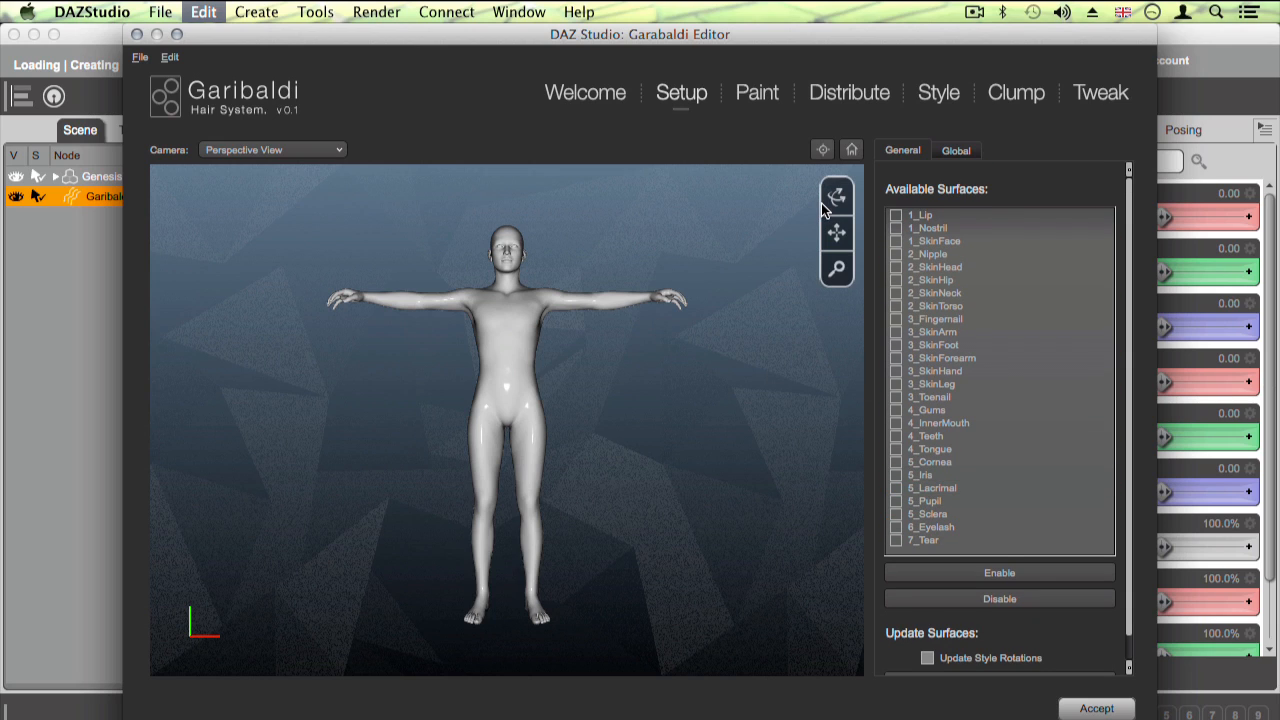
left_click_drag(845, 201, 838, 269)
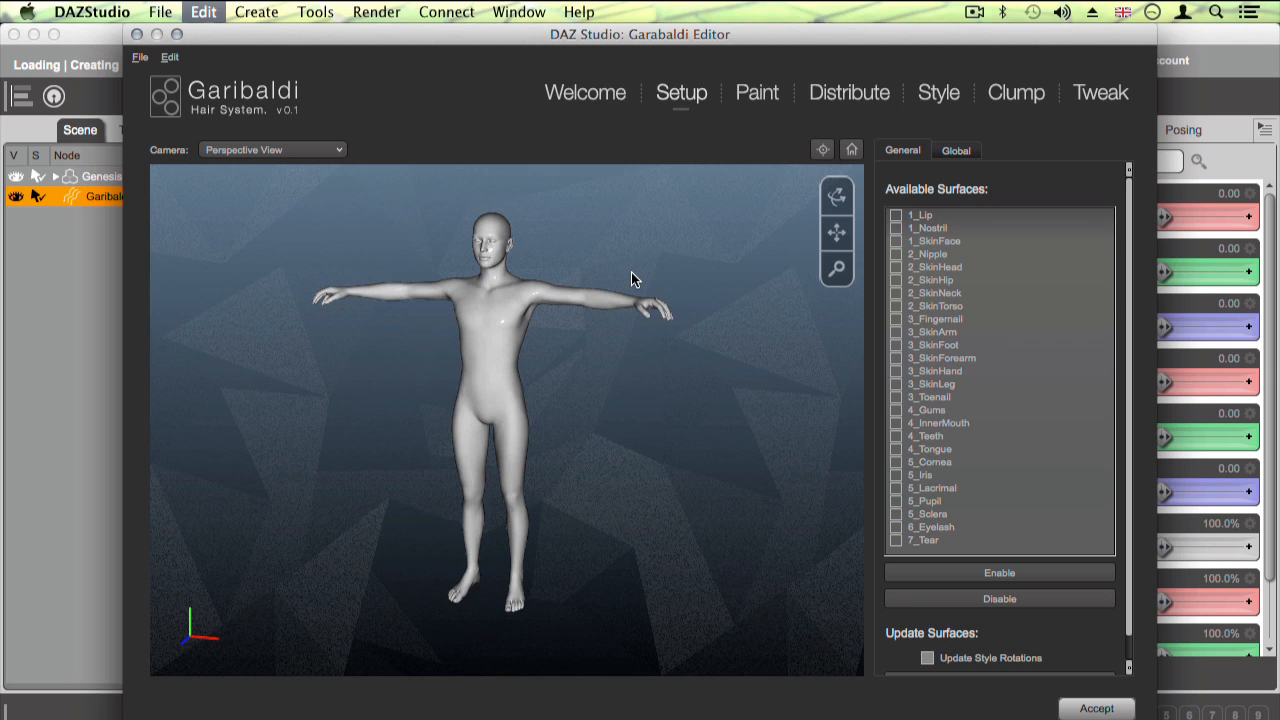
left_click_drag(674, 250, 416, 311)
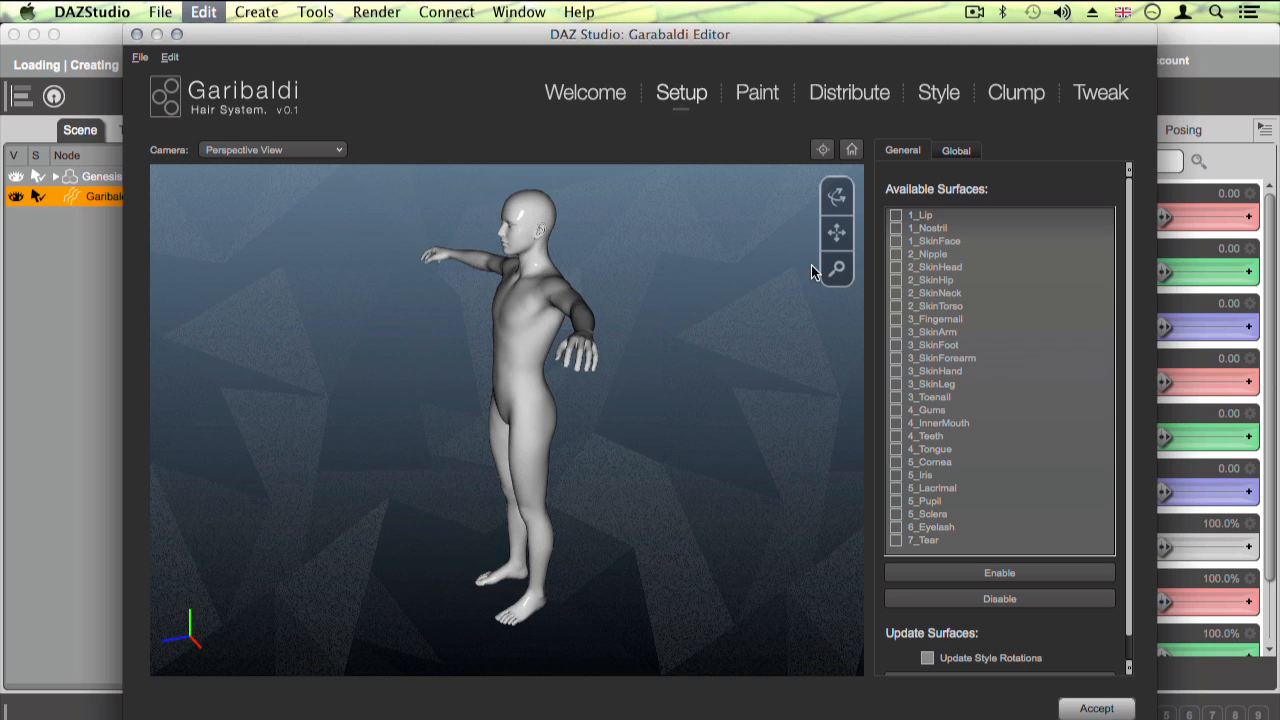
left_click(905, 242)
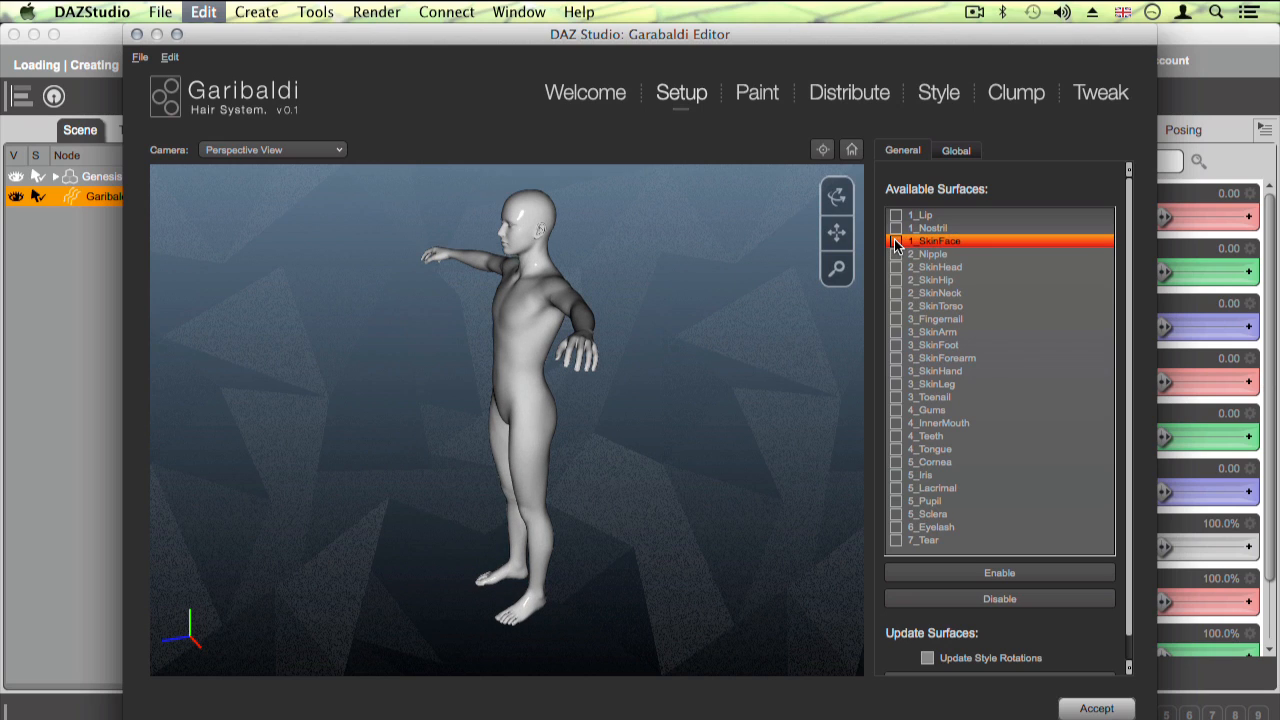
left_click(896, 267)
left_click(896, 242)
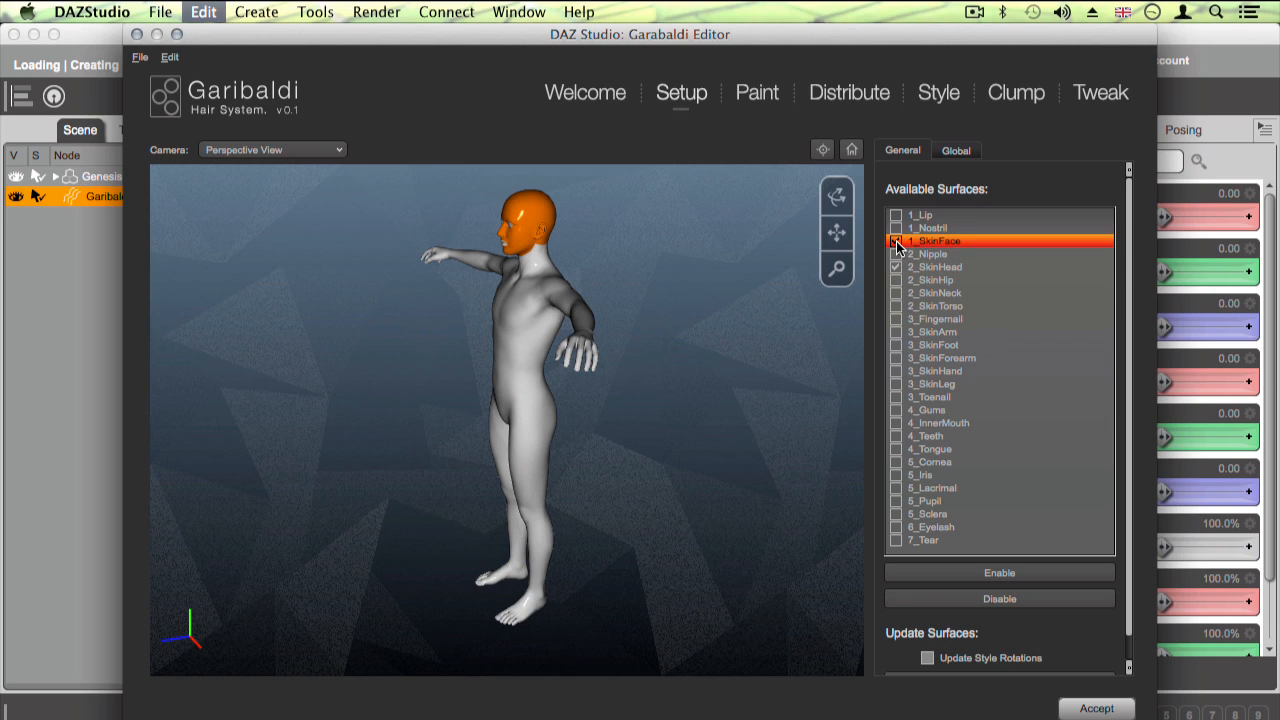
Step: In the Paint stage, paint the Hair Density map at value 1.00 over the top of the head
left_click(759, 96)
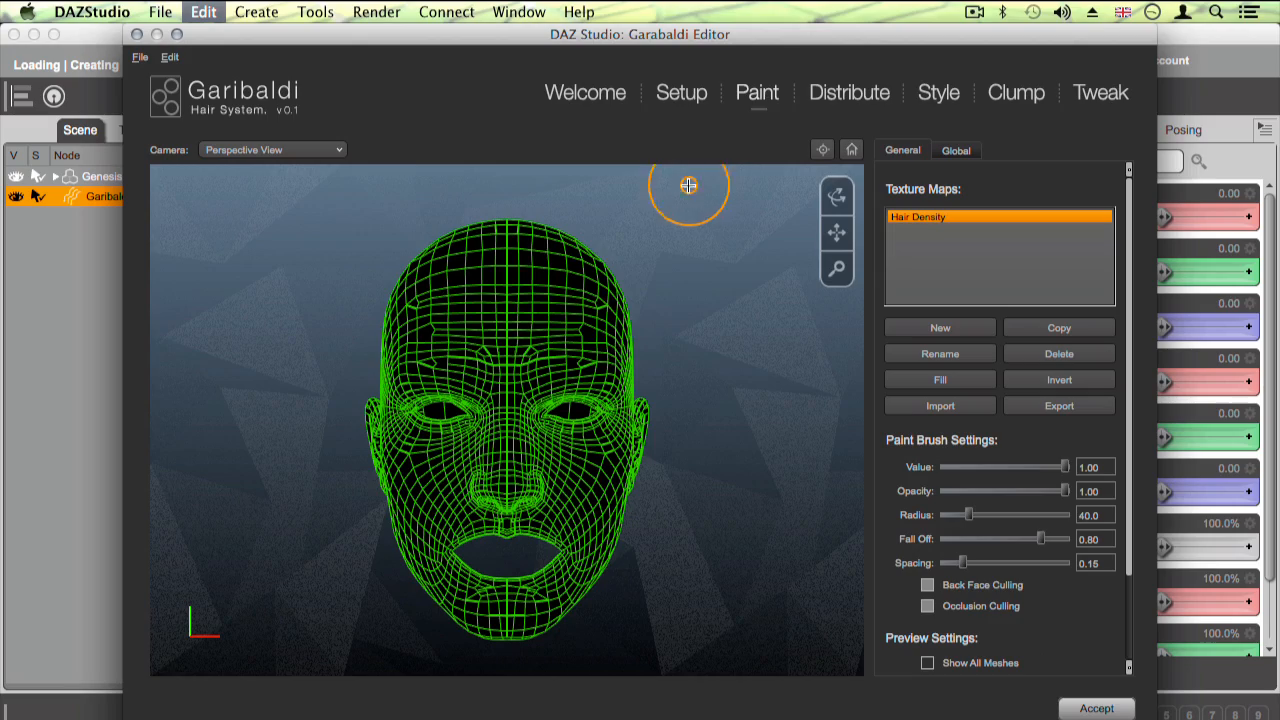
mouse_move(630, 259)
left_mouse_down()
mouse_move(440, 291)
mouse_move(411, 334)
mouse_move(407, 401)
mouse_move(534, 437)
mouse_move(597, 420)
mouse_move(613, 411)
mouse_move(399, 357)
left_mouse_up()
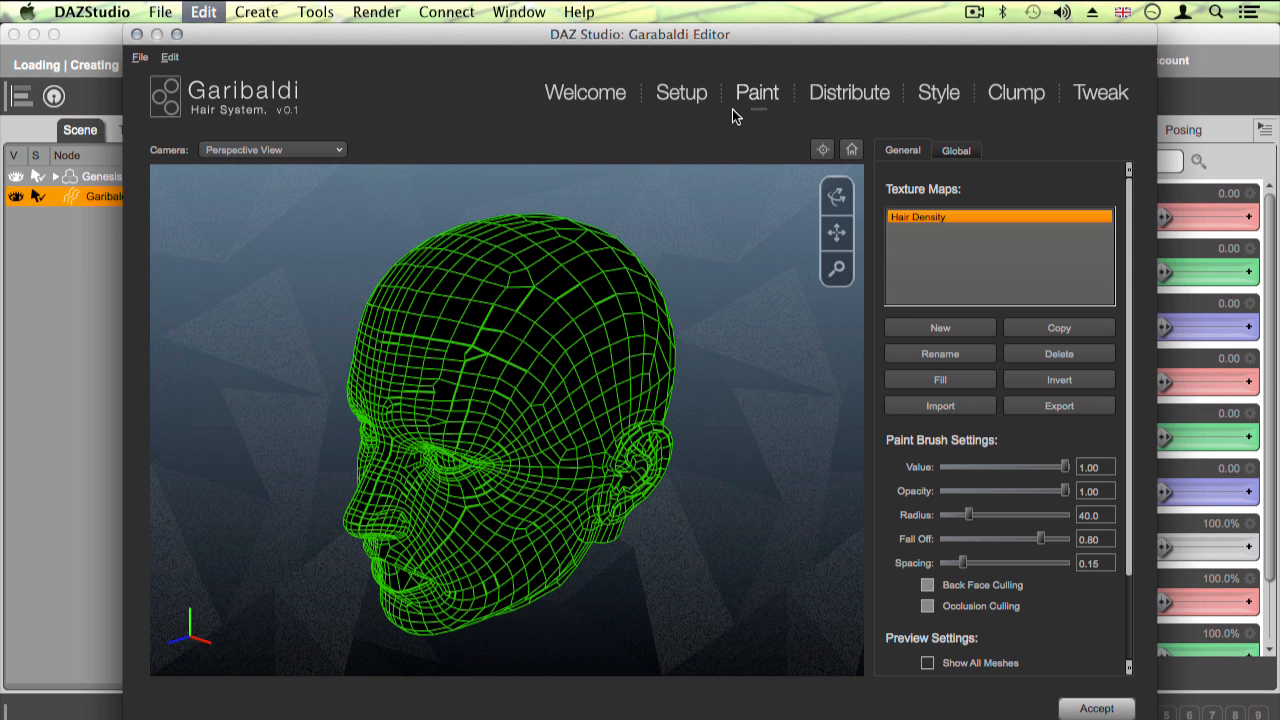
scroll(934, 317, "down", 3)
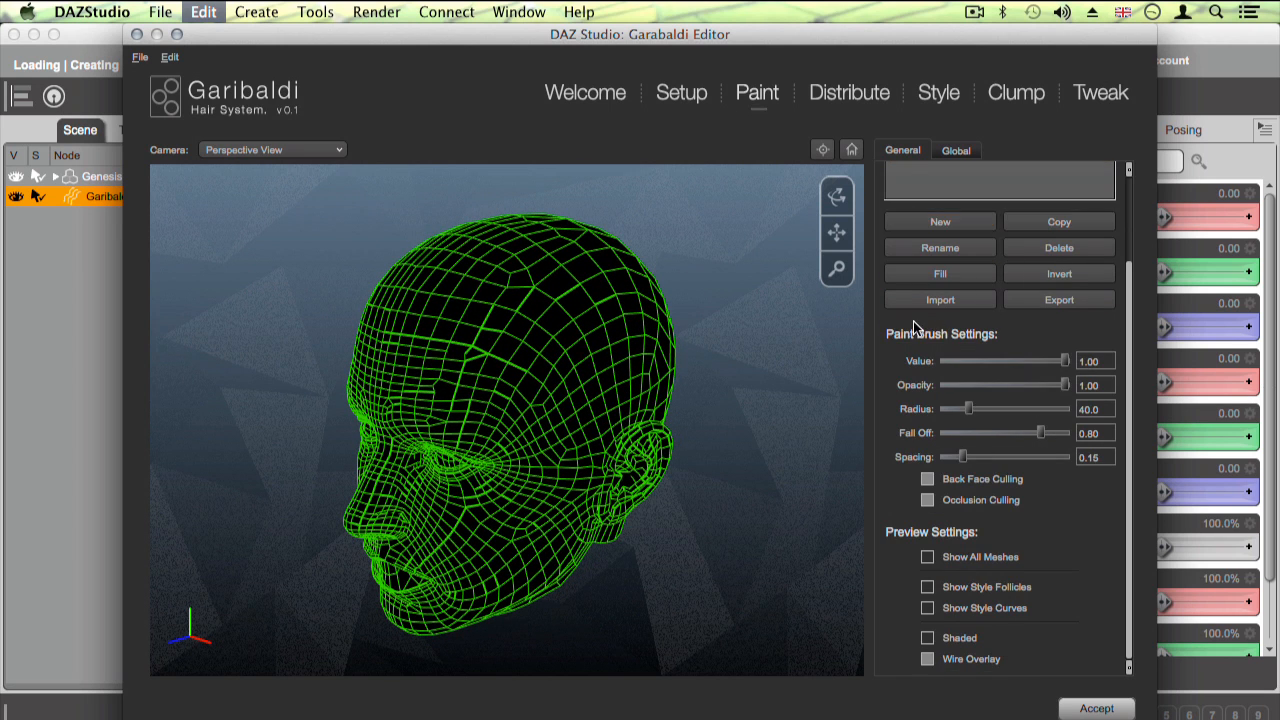
scroll(920, 322, "up", 3)
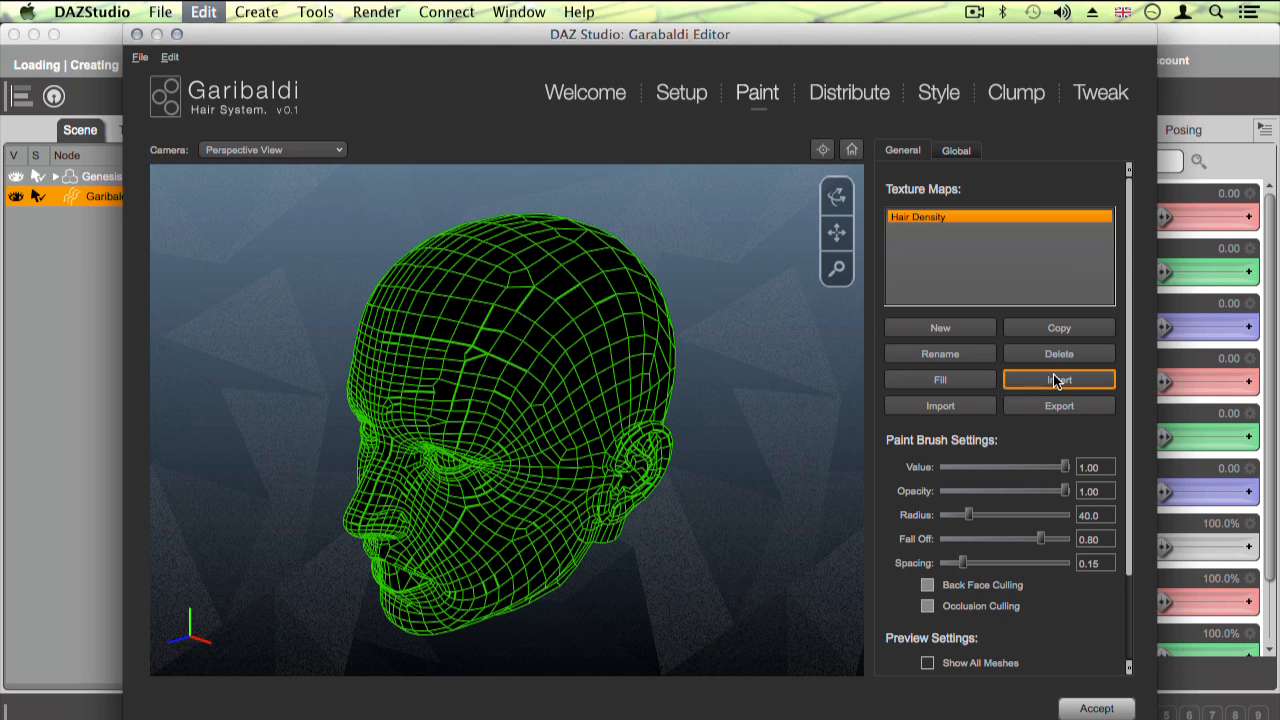
scroll(1030, 310, "down", 3)
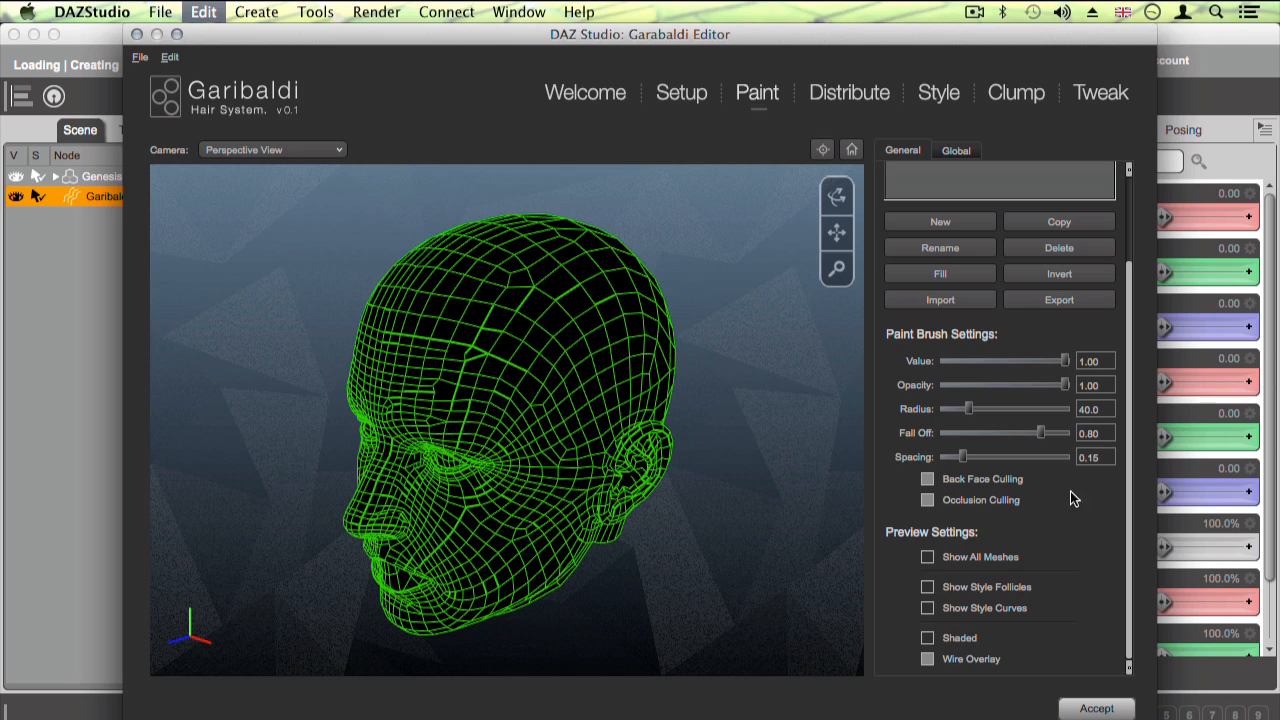
left_click_drag(1128, 583, 1121, 403)
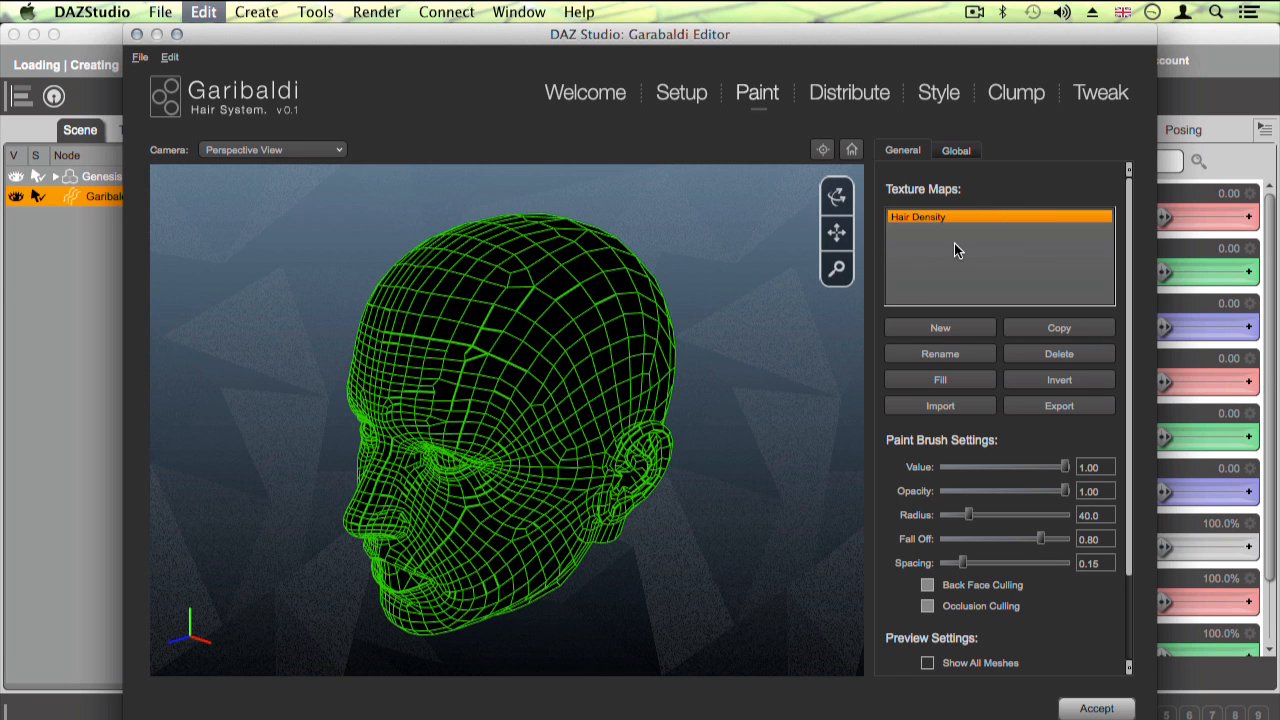
mouse_move(836, 196)
left_mouse_down()
mouse_move(847, 254)
mouse_move(949, 489)
mouse_move(1045, 518)
left_mouse_up()
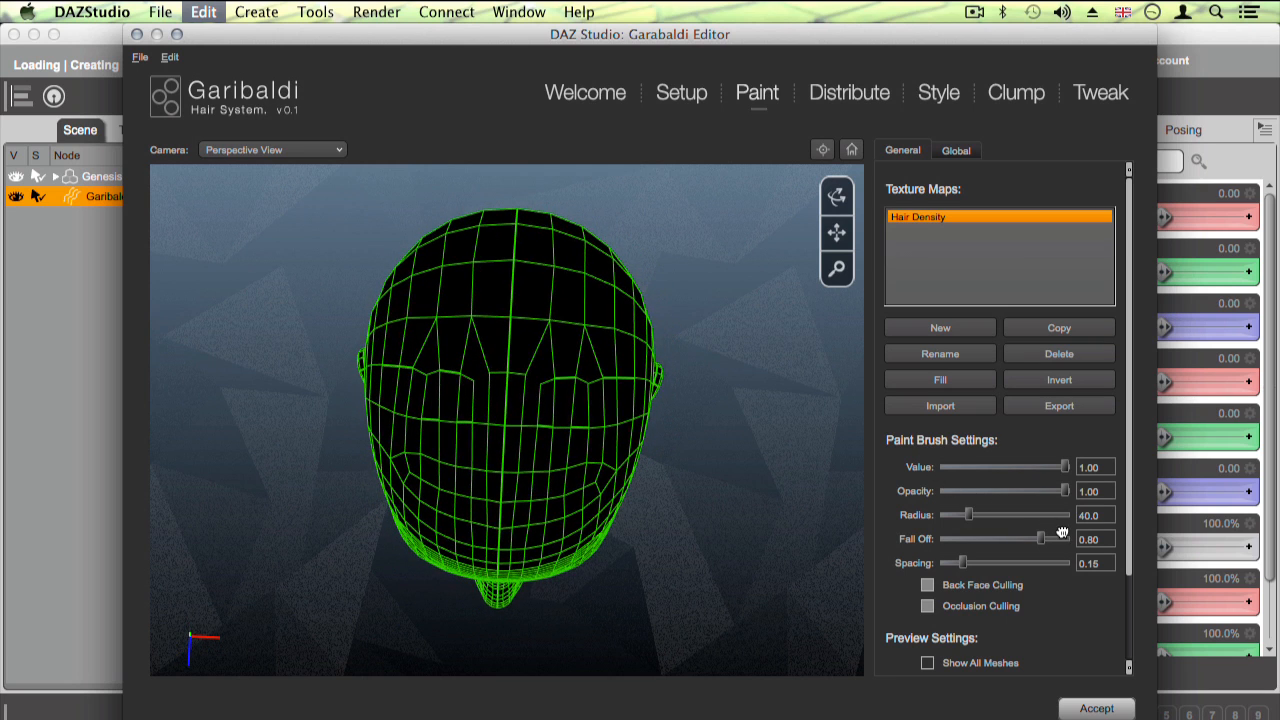
left_click(517, 281)
mouse_move(517, 281)
left_mouse_down()
mouse_move(480, 288)
mouse_move(443, 349)
mouse_move(437, 423)
mouse_move(532, 480)
mouse_move(478, 345)
mouse_move(505, 335)
mouse_move(513, 282)
mouse_move(569, 290)
mouse_move(594, 363)
mouse_move(563, 451)
mouse_move(446, 480)
mouse_move(421, 421)
mouse_move(425, 332)
mouse_move(477, 282)
mouse_move(537, 254)
mouse_move(440, 289)
mouse_move(477, 369)
mouse_move(310, 364)
mouse_move(257, 266)
mouse_move(97, 217)
mouse_move(363, 354)
left_mouse_up()
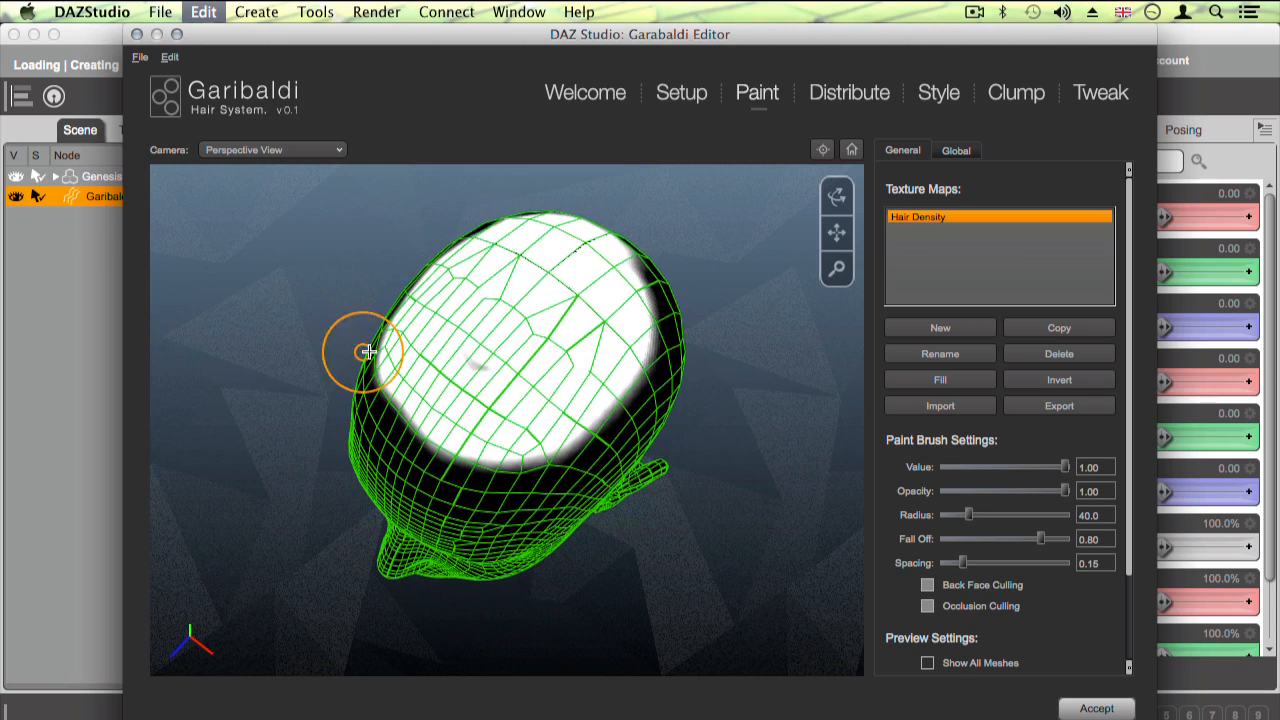
Step: In the Distribute stage, set the hair distribution amount to 170 using the Hair Density texture
left_click(843, 97)
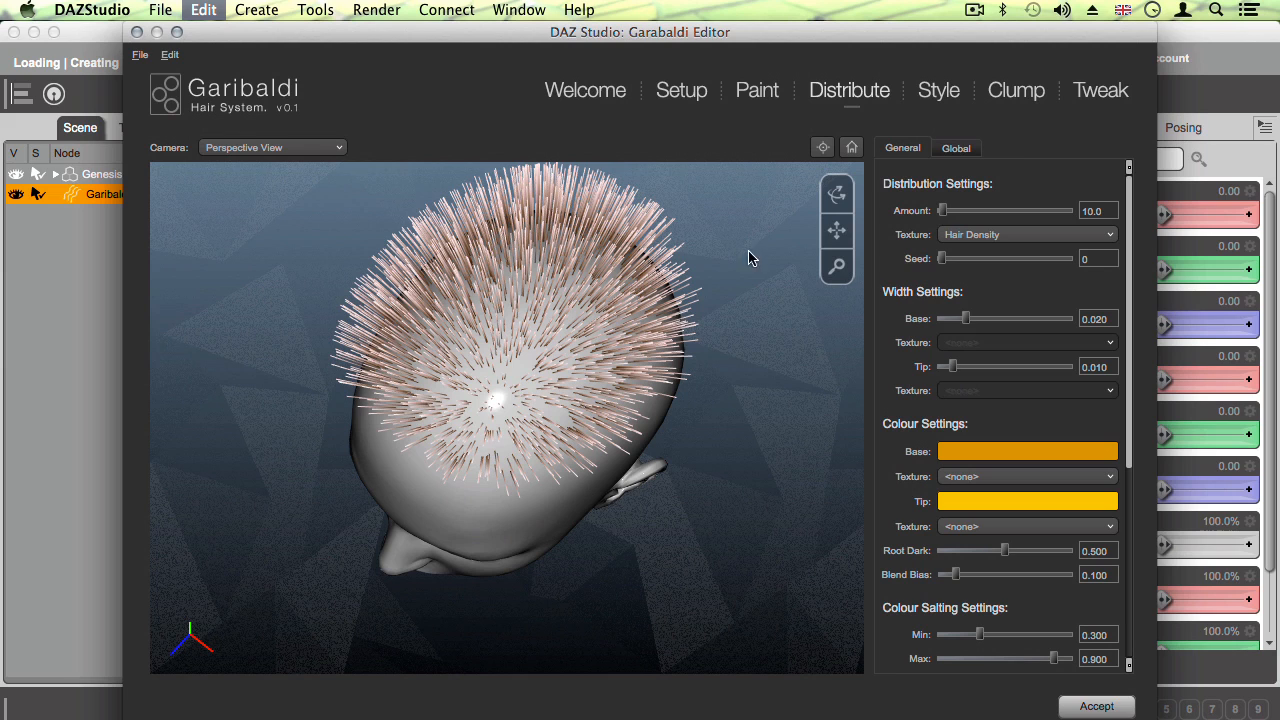
left_click_drag(1127, 193, 1123, 148)
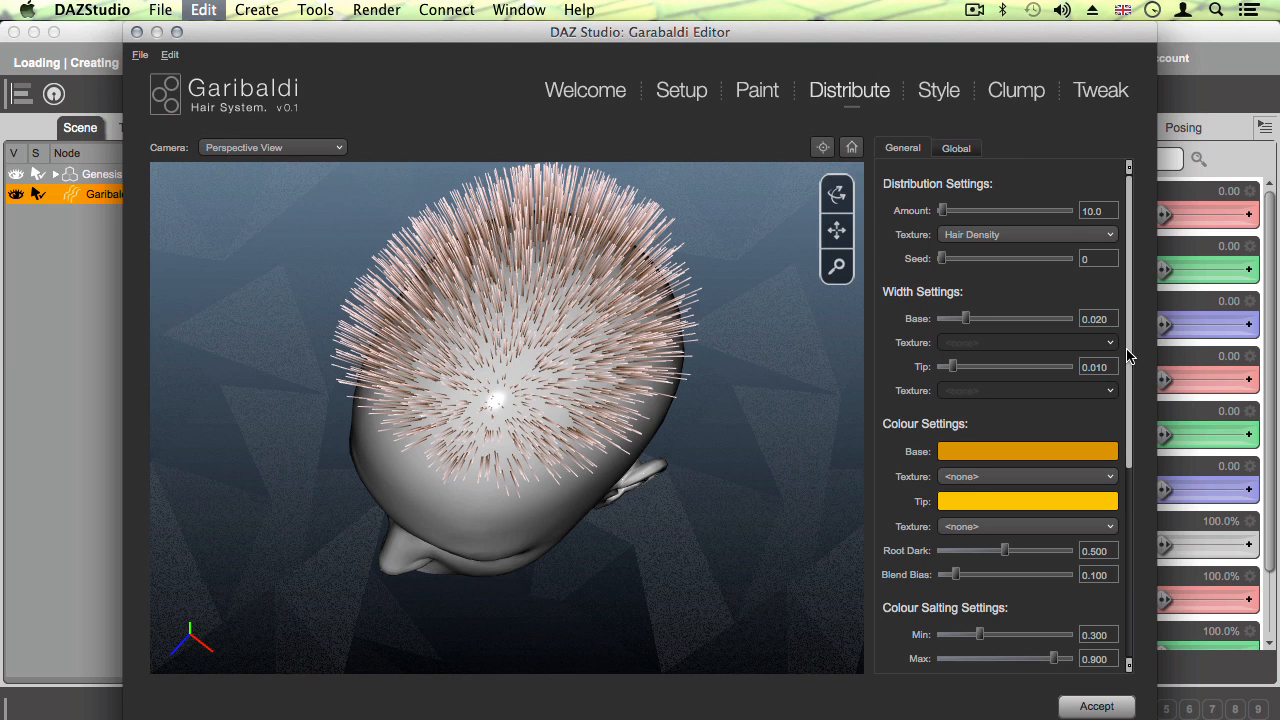
left_click_drag(1127, 355, 1133, 528)
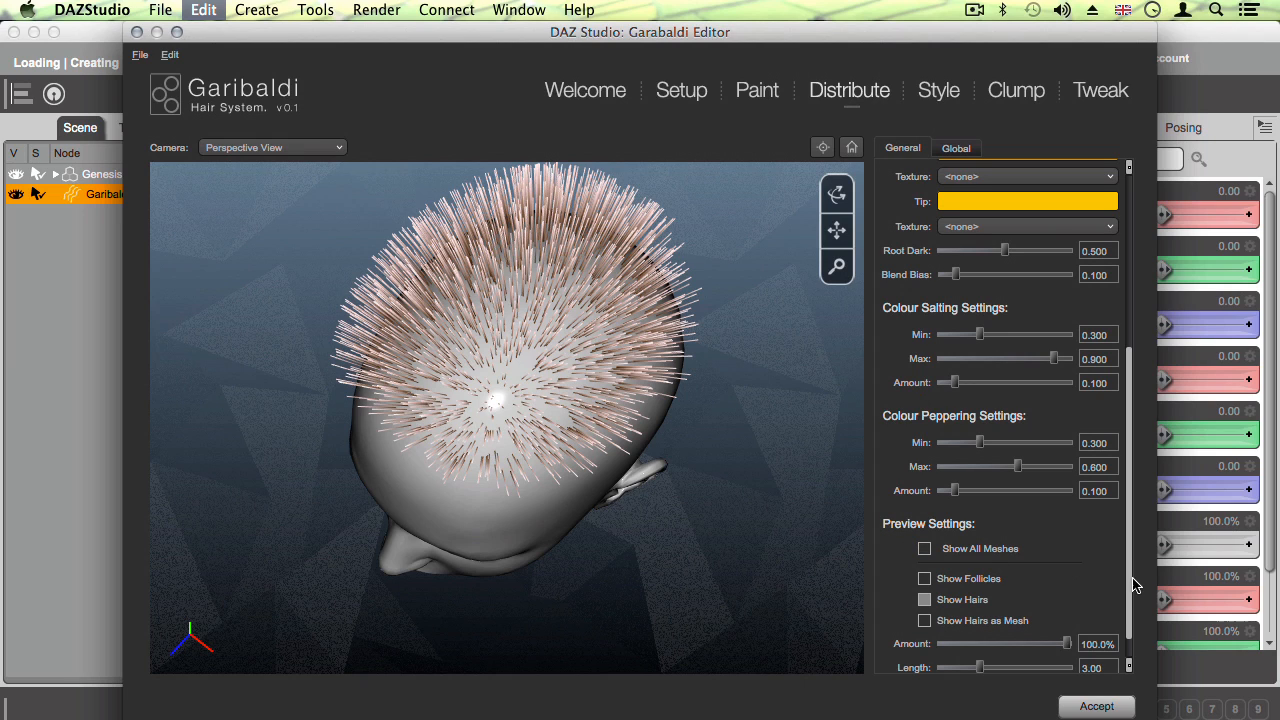
scroll(1134, 640, "down", 1)
scroll(1063, 391, "up", 10)
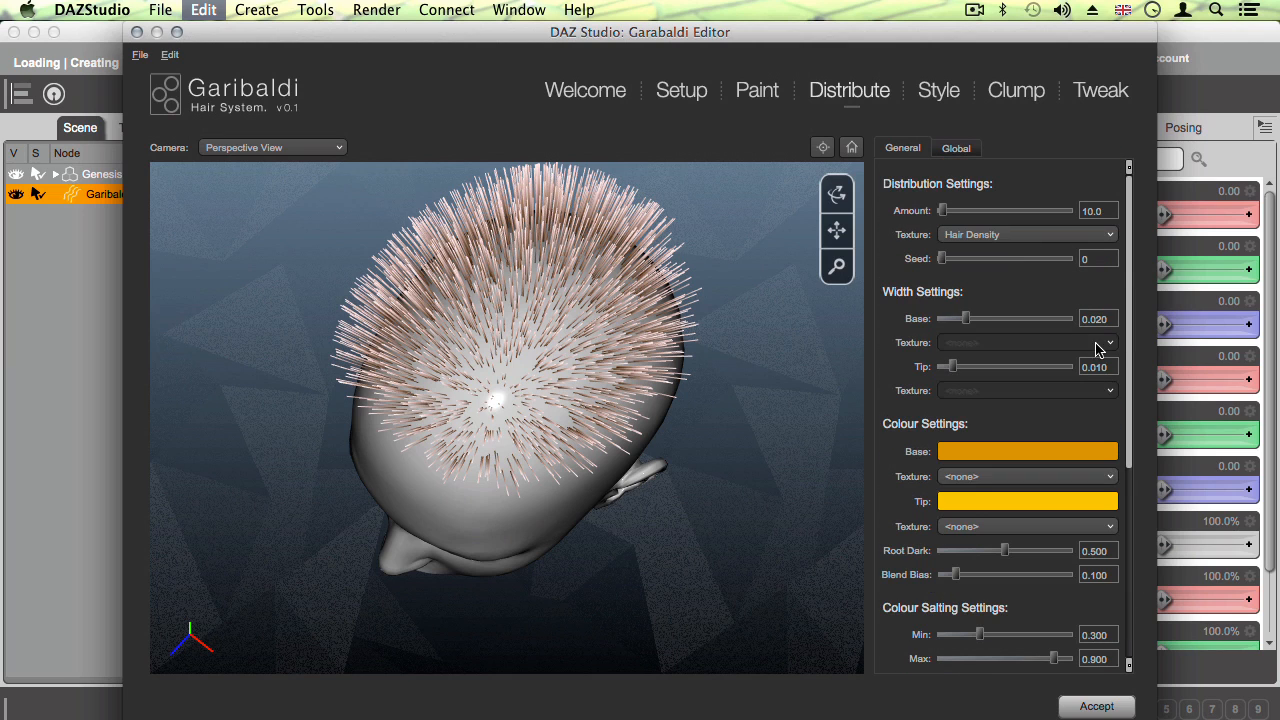
left_click_drag(944, 210, 963, 211)
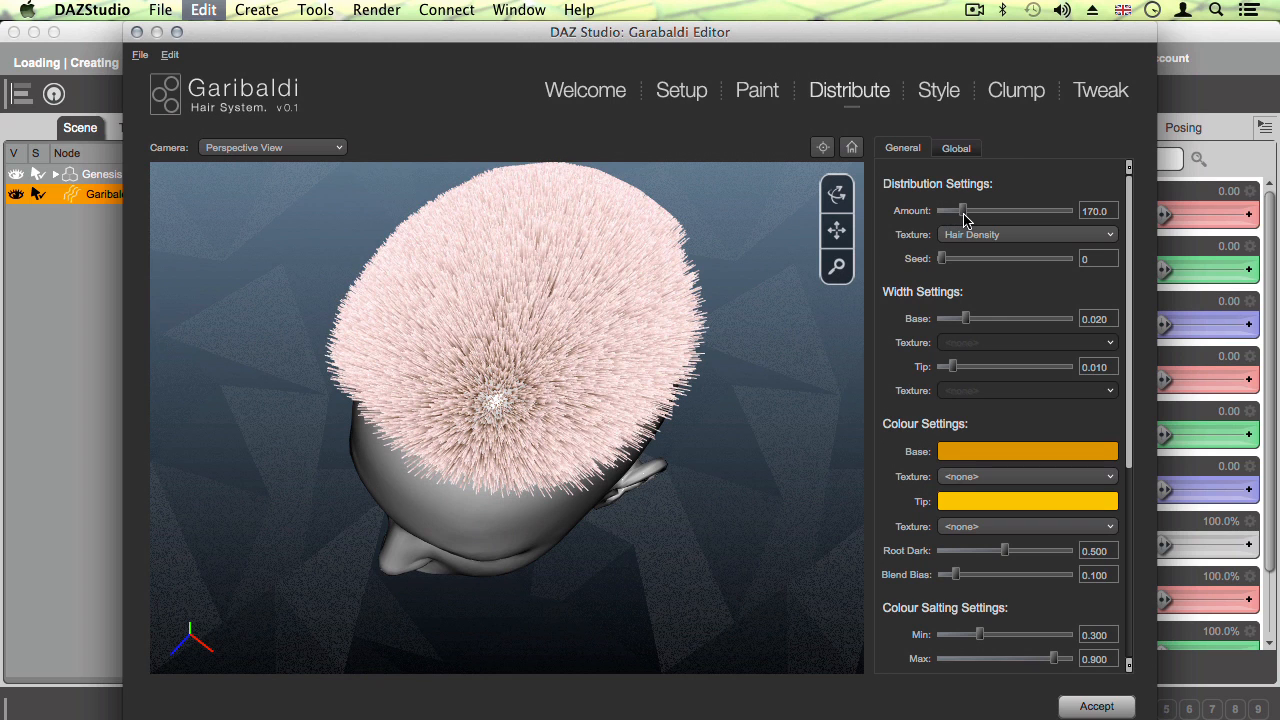
left_click(951, 240)
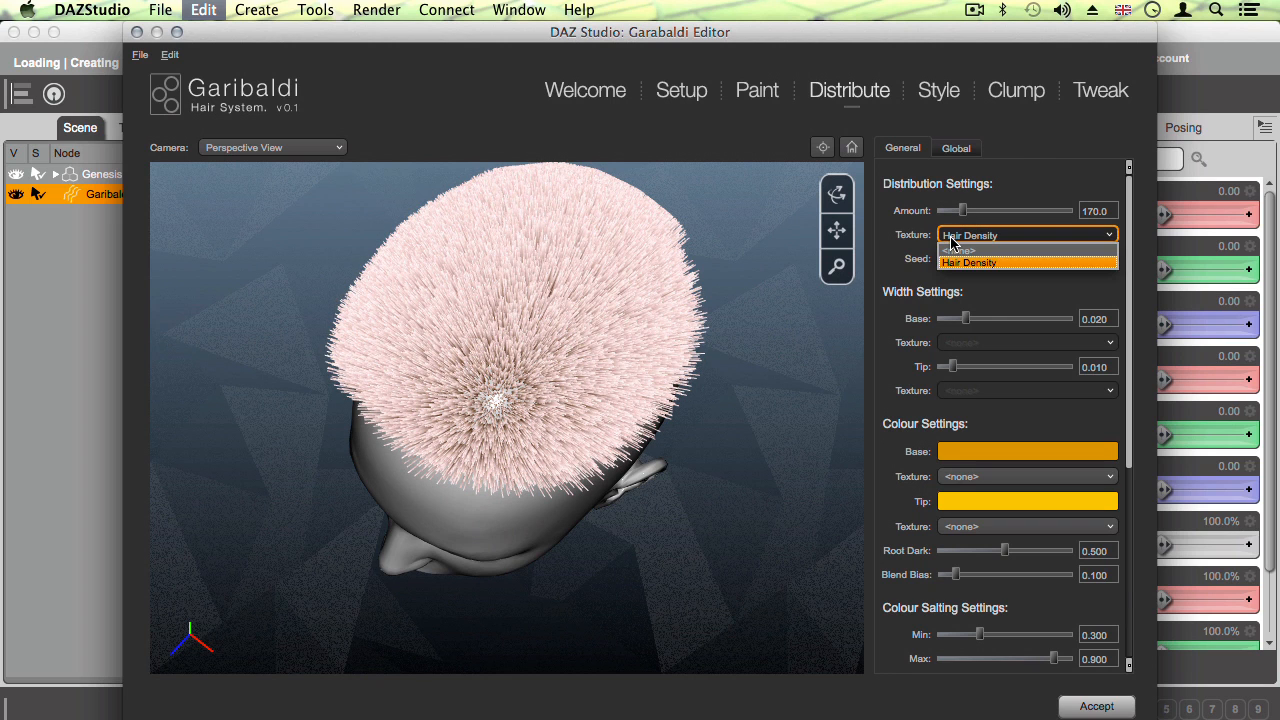
left_click(951, 241)
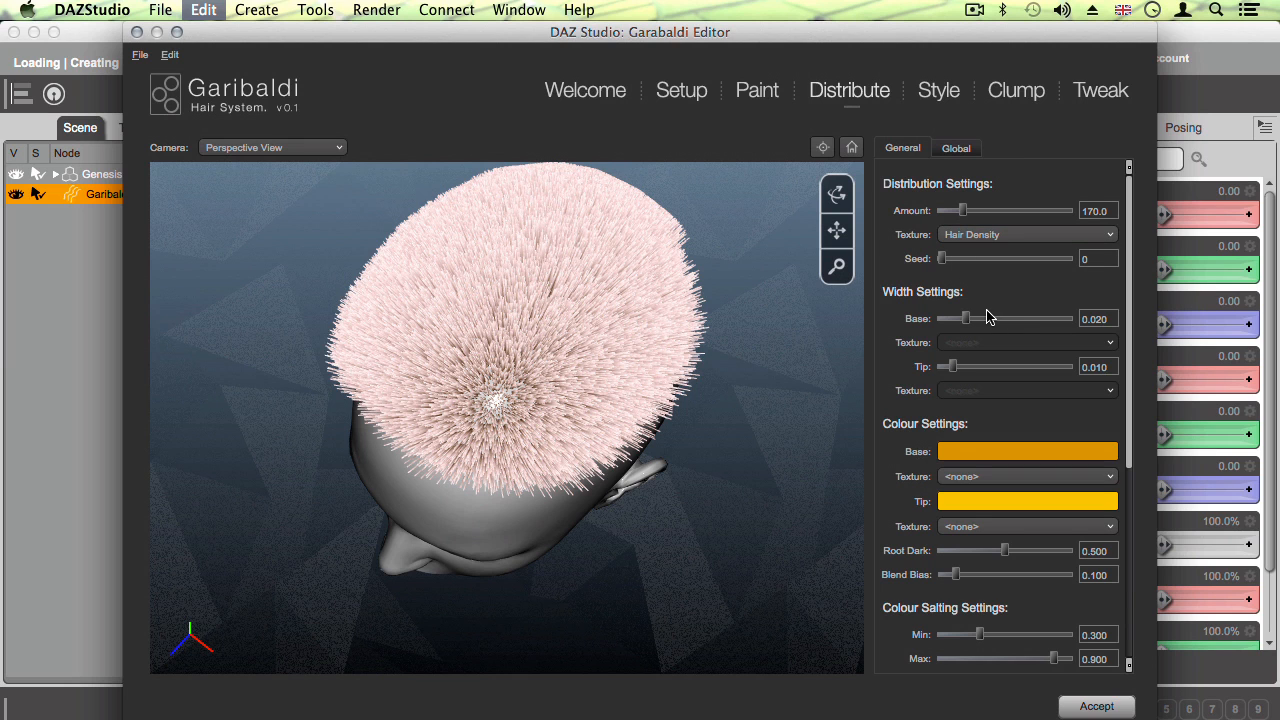
Step: Inspect the hair from the side and close up, and switch its preview to Show Hairs as Mesh
left_click_drag(838, 205, 682, 25)
left_click_drag(832, 230, 825, 263)
middle_click_drag(553, 355, 555, 344)
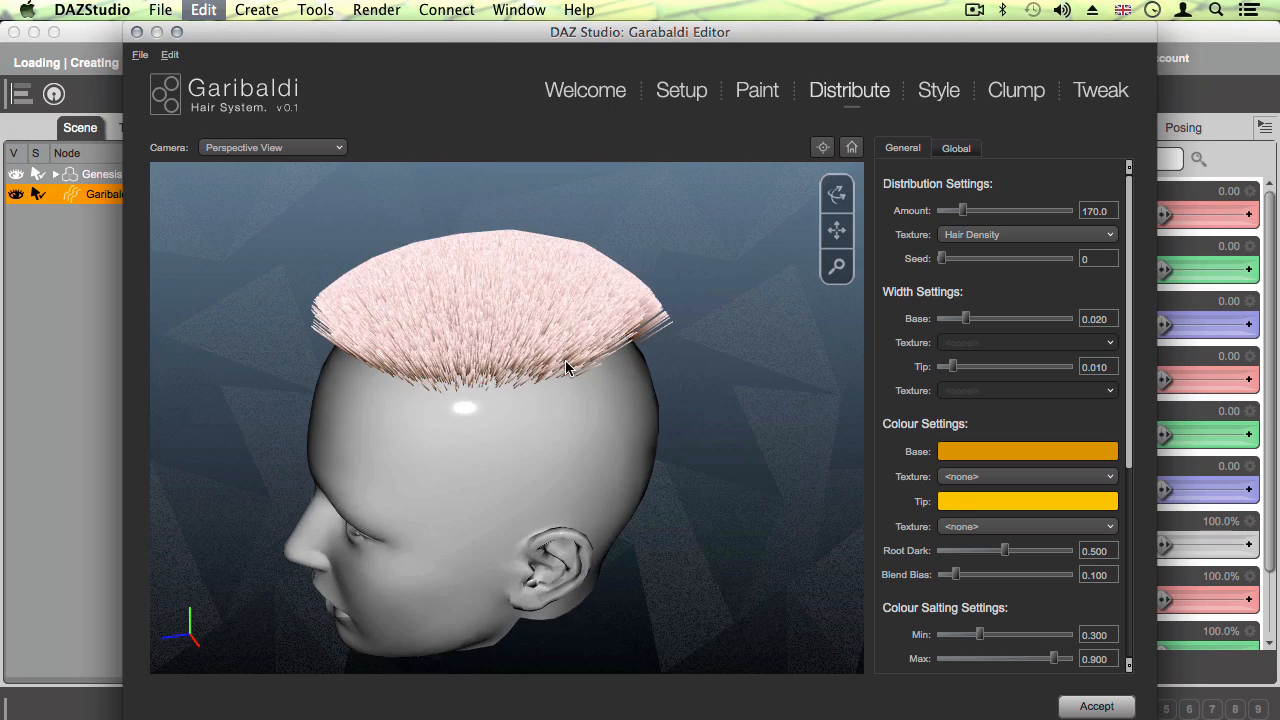
scroll(565, 367, "up", 5)
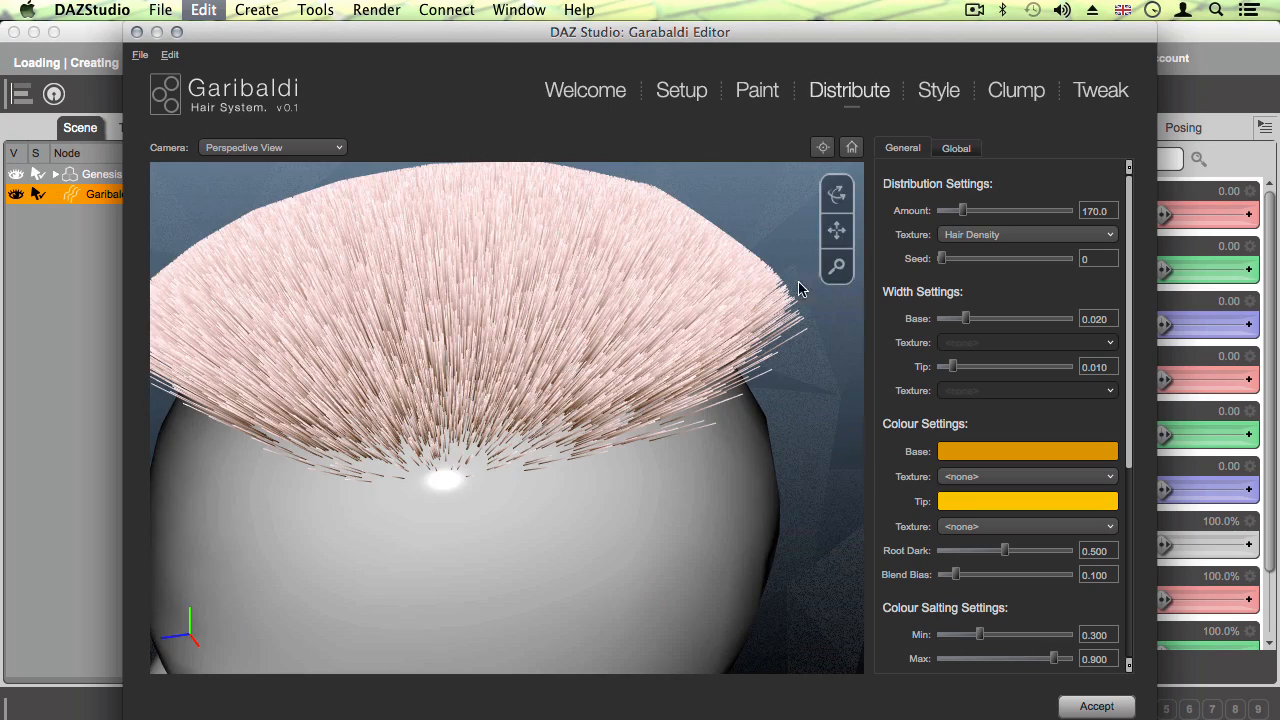
left_click_drag(842, 205, 768, 166)
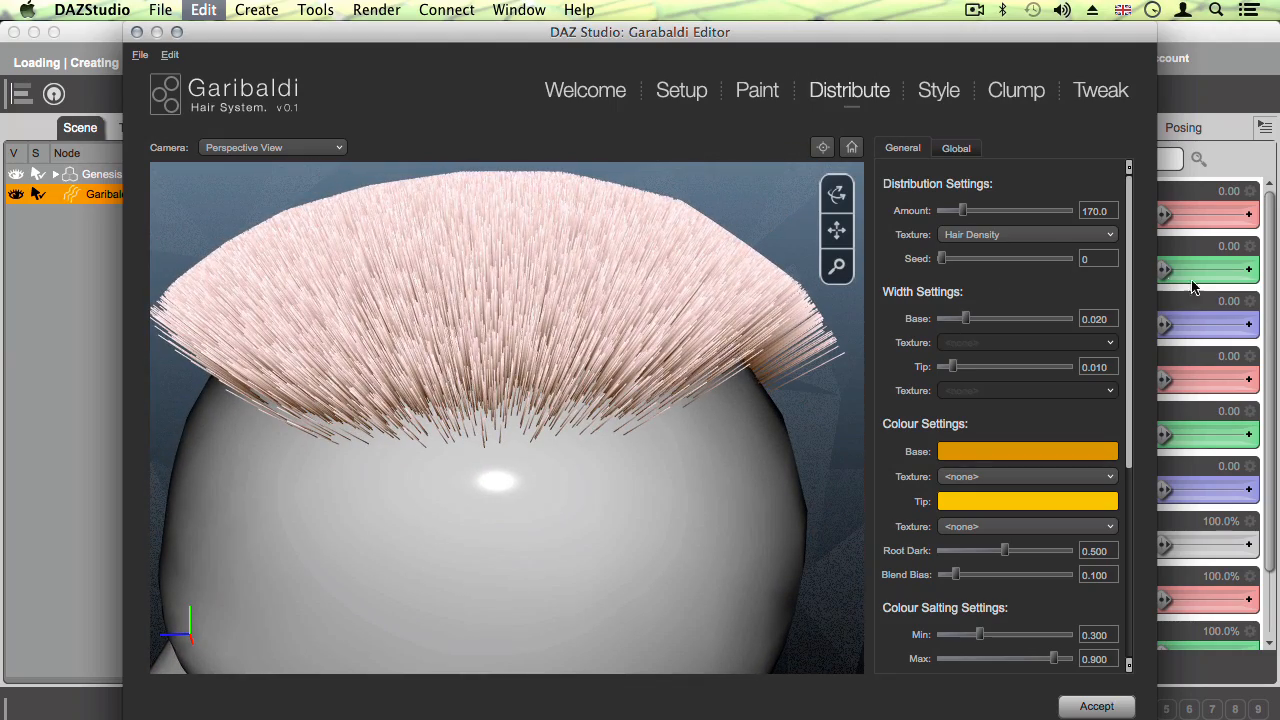
left_click_drag(1131, 278, 1137, 549)
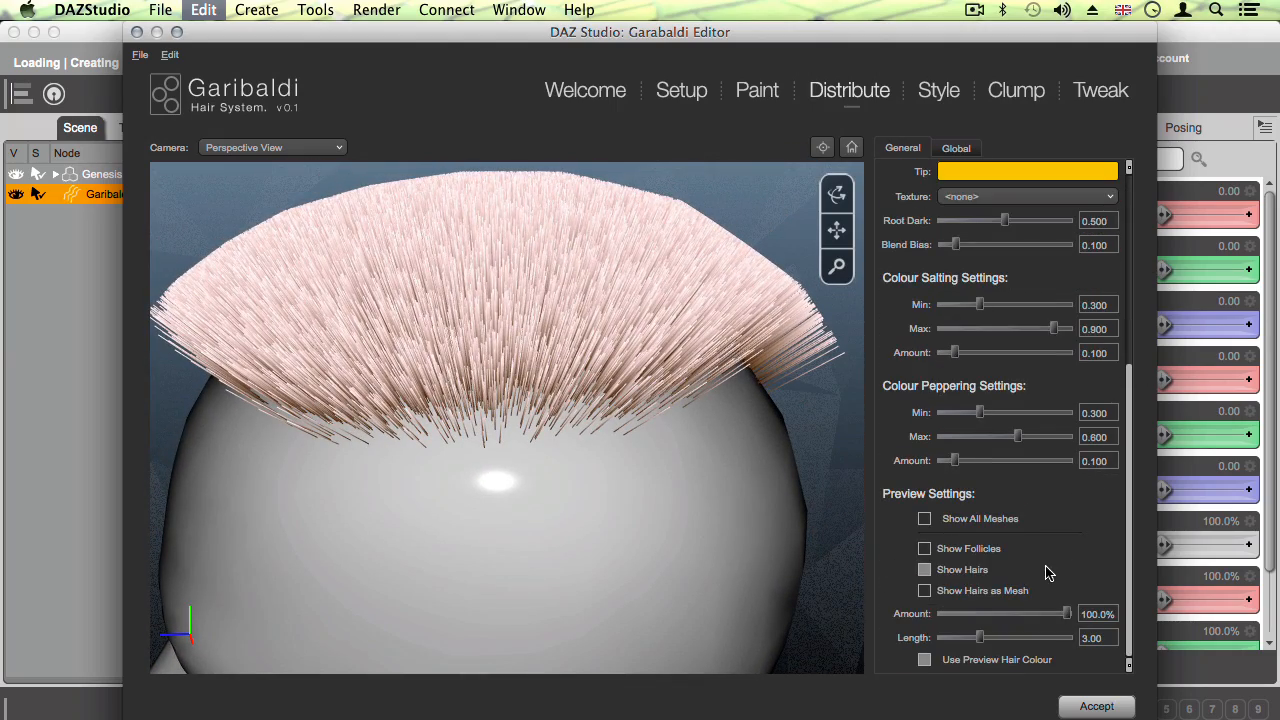
left_click(926, 592)
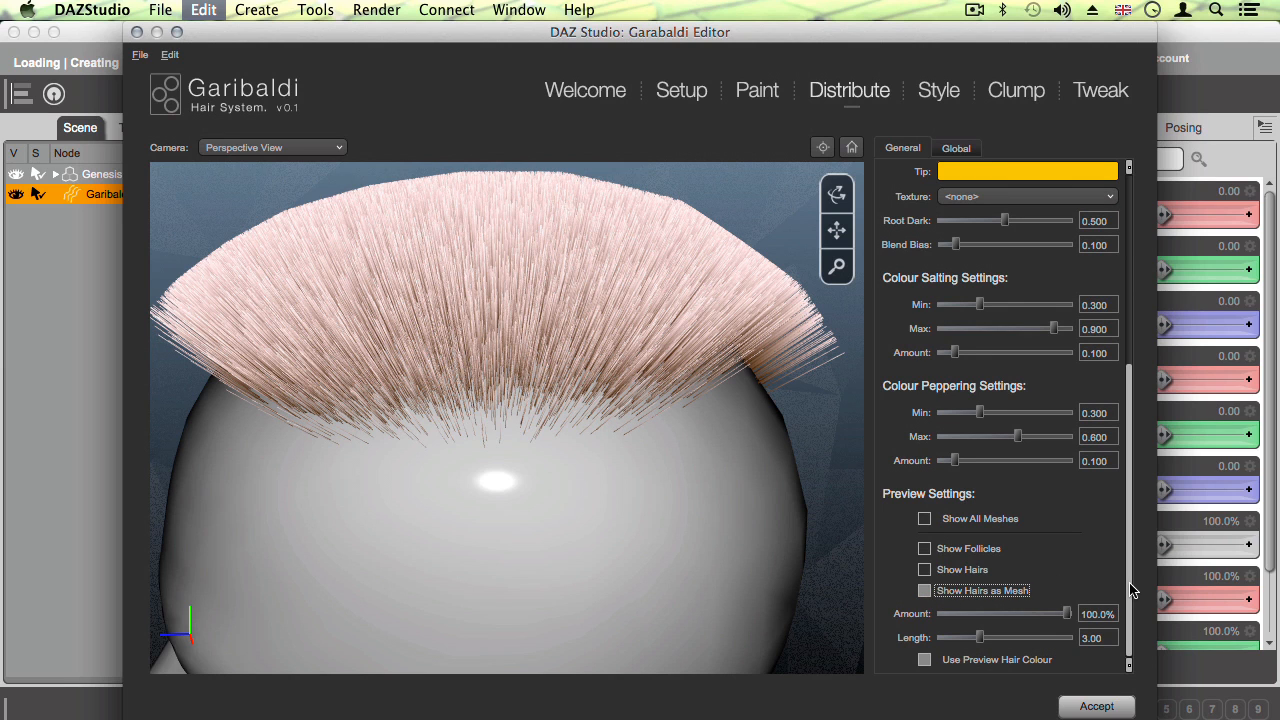
Step: Set the hair width to 0.030 at the base and 0.013 at the tip
left_click_drag(1133, 591, 1106, 320)
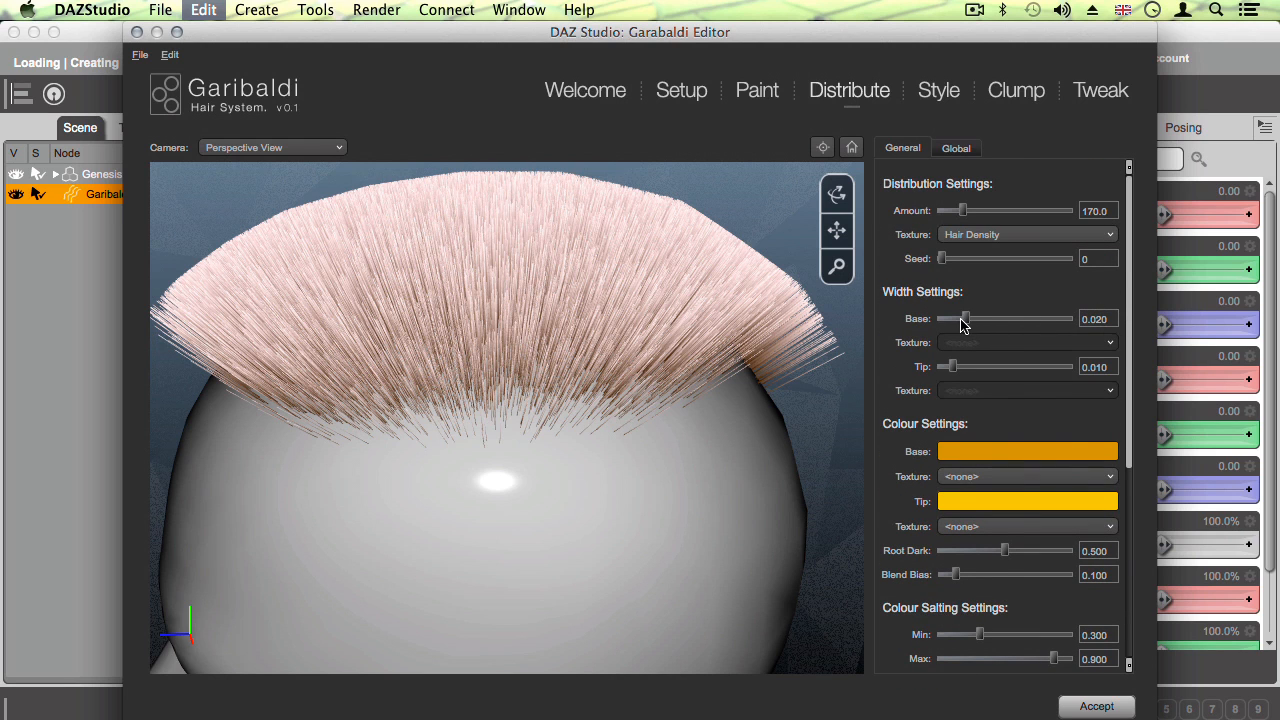
mouse_move(964, 319)
left_mouse_down()
mouse_move(1080, 322)
mouse_move(980, 319)
left_mouse_up()
left_click_drag(954, 366, 958, 370)
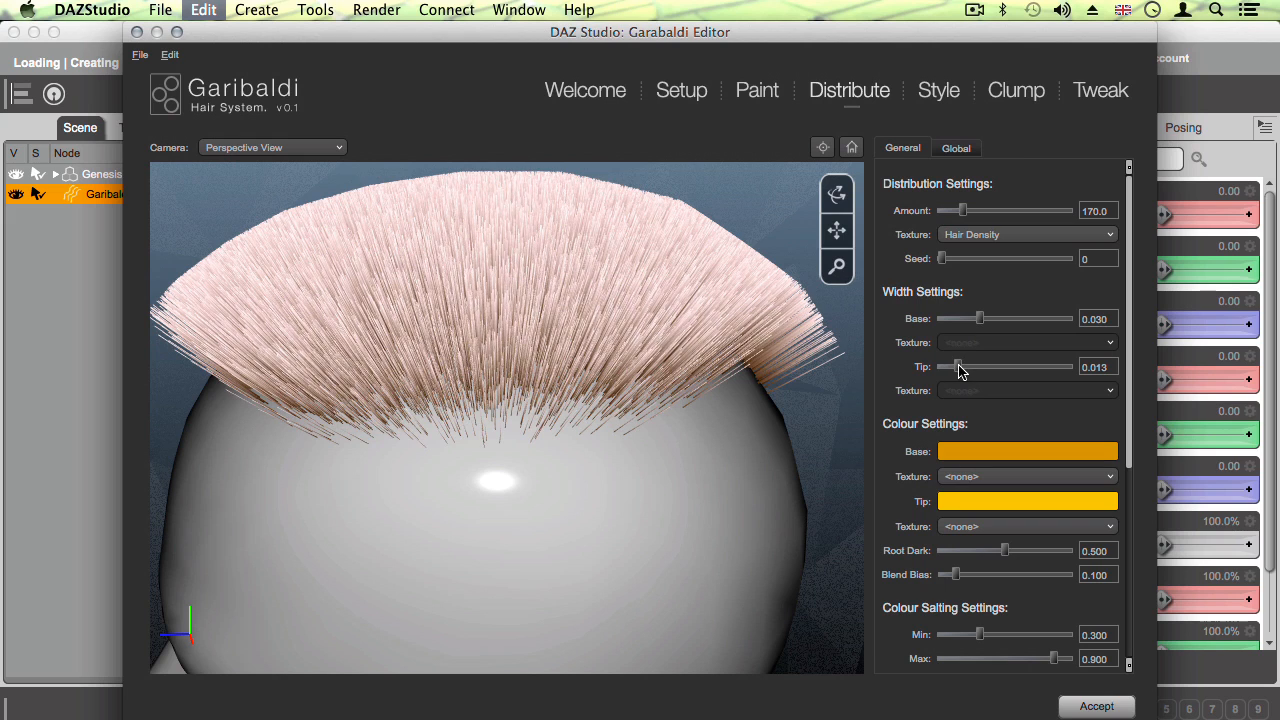
Step: Turn off Use Preview Hair Colour so the hairs are previewed in their own colours
left_click_drag(1131, 320, 1120, 373)
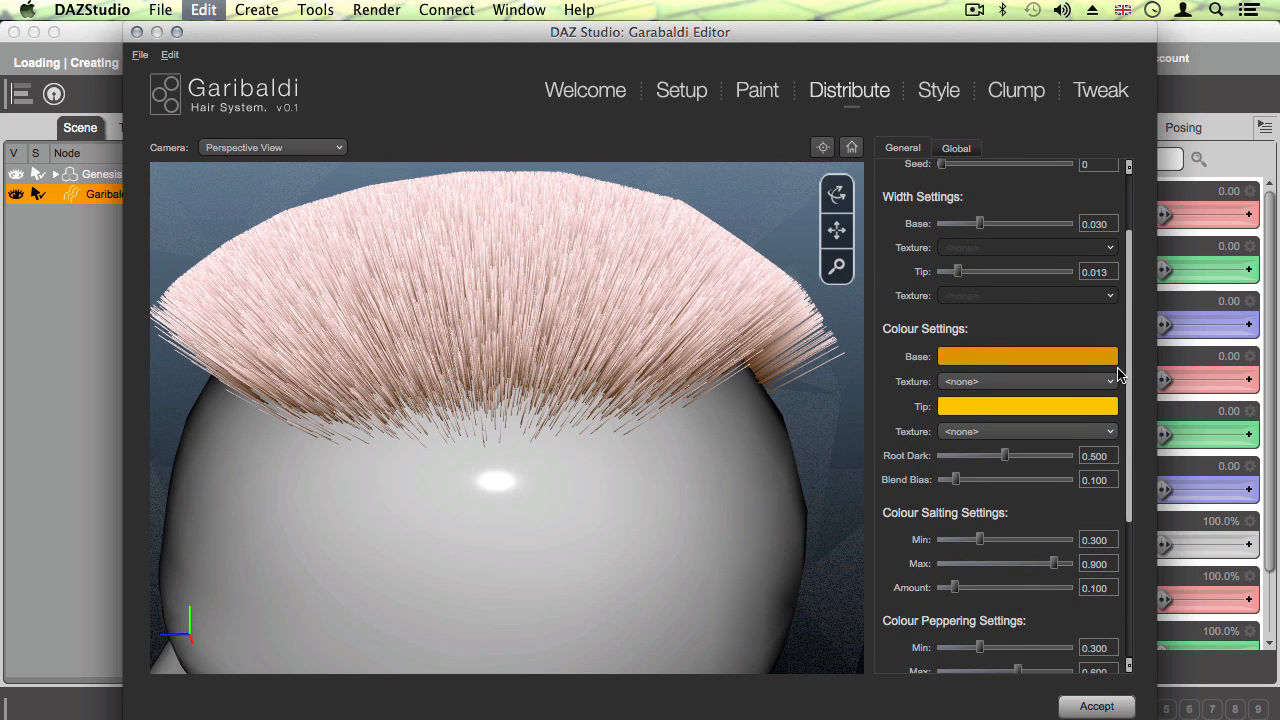
left_click_drag(1118, 373, 1118, 528)
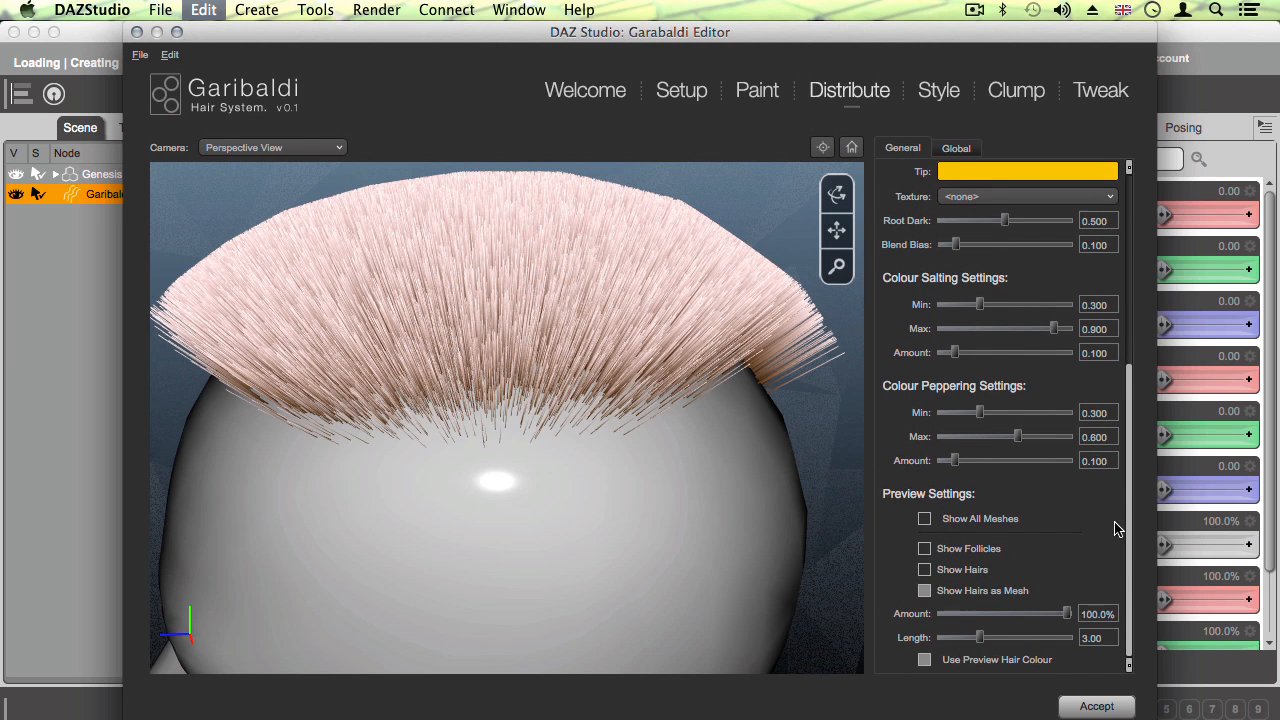
left_click(997, 661)
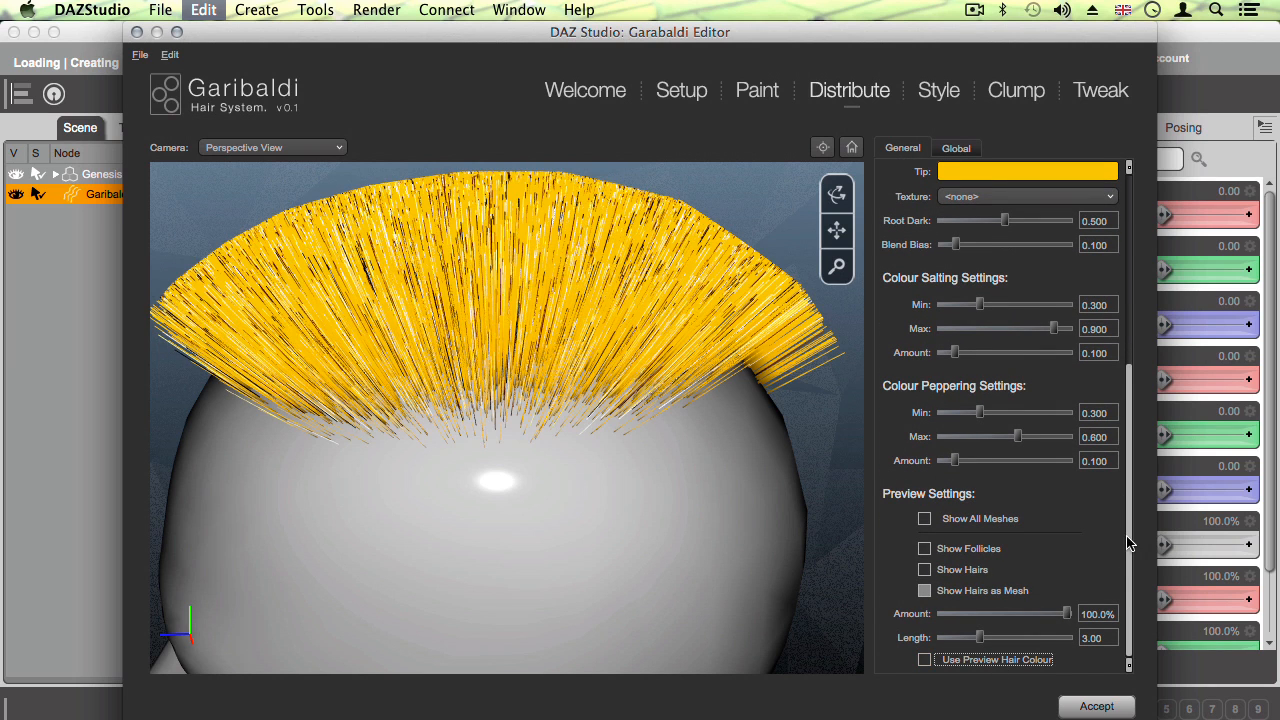
Step: Try a bright blue as the hair tip colour
scroll(1128, 543, "up", 5)
left_click(1005, 458)
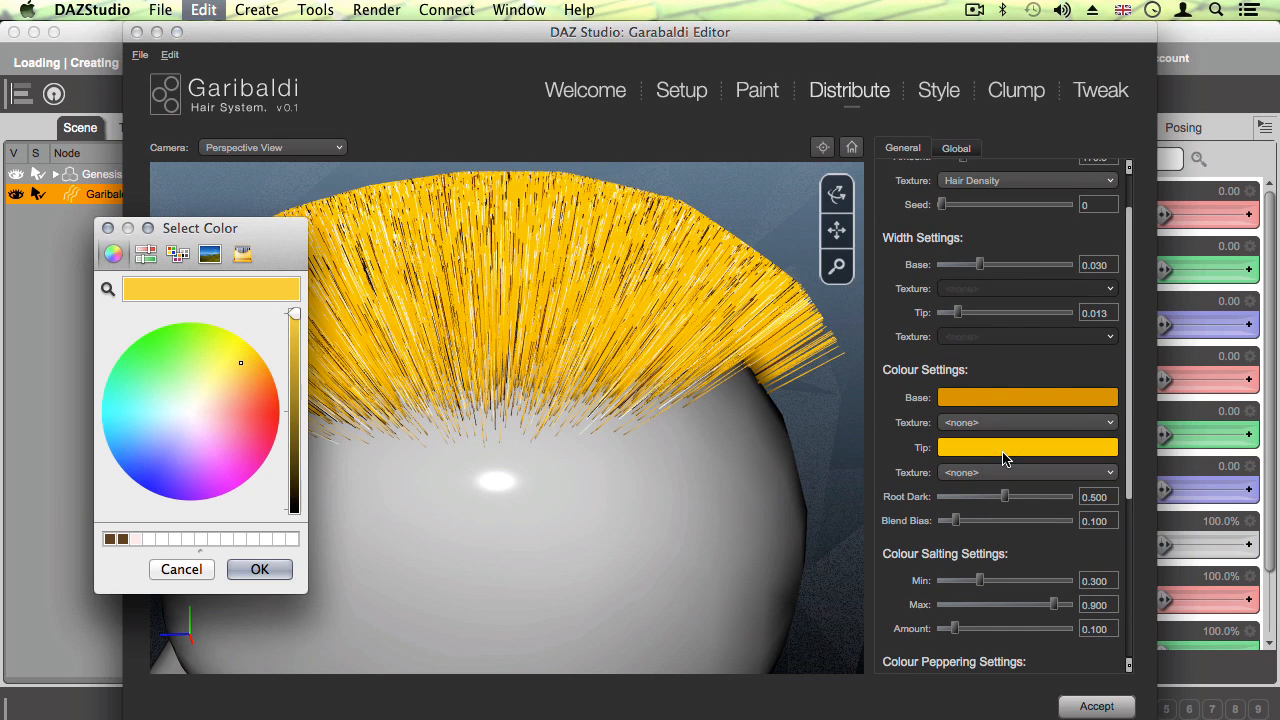
mouse_move(155, 476)
left_mouse_down()
mouse_move(135, 437)
mouse_move(110, 448)
left_mouse_up()
left_click(259, 569)
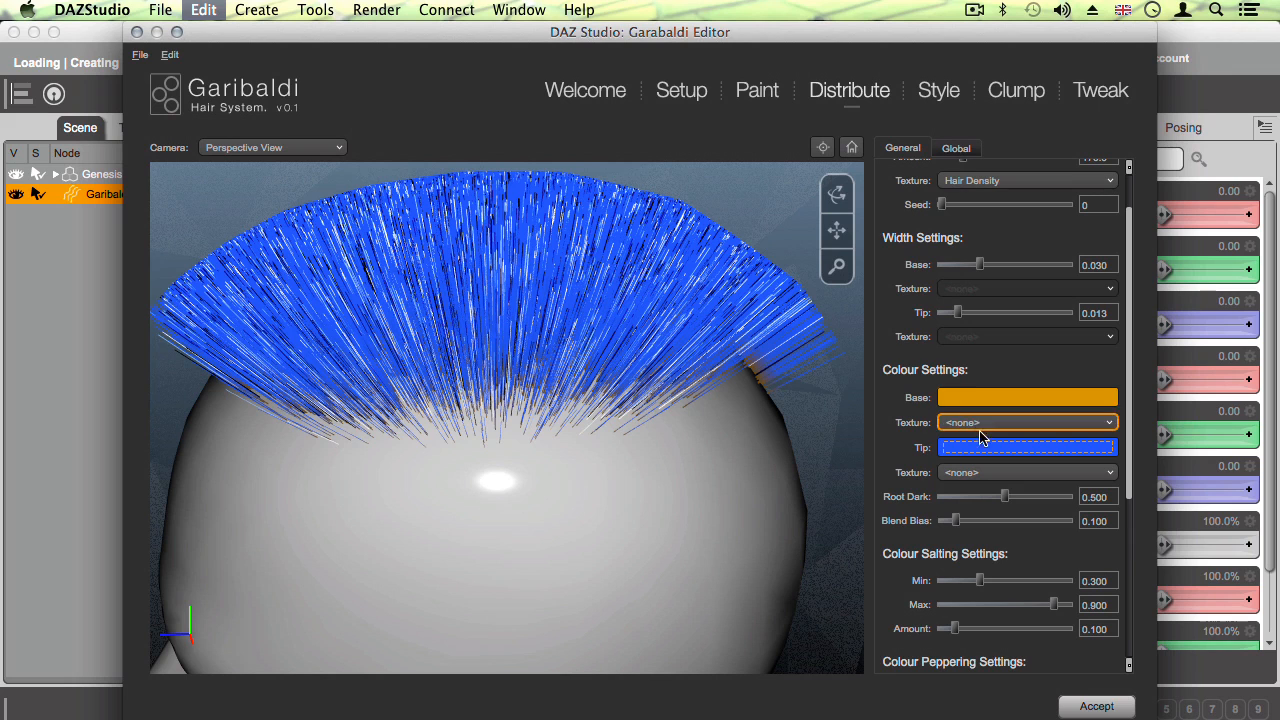
Step: Set the hair tip colour to a golden yellow
left_click(980, 446)
left_click(235, 352)
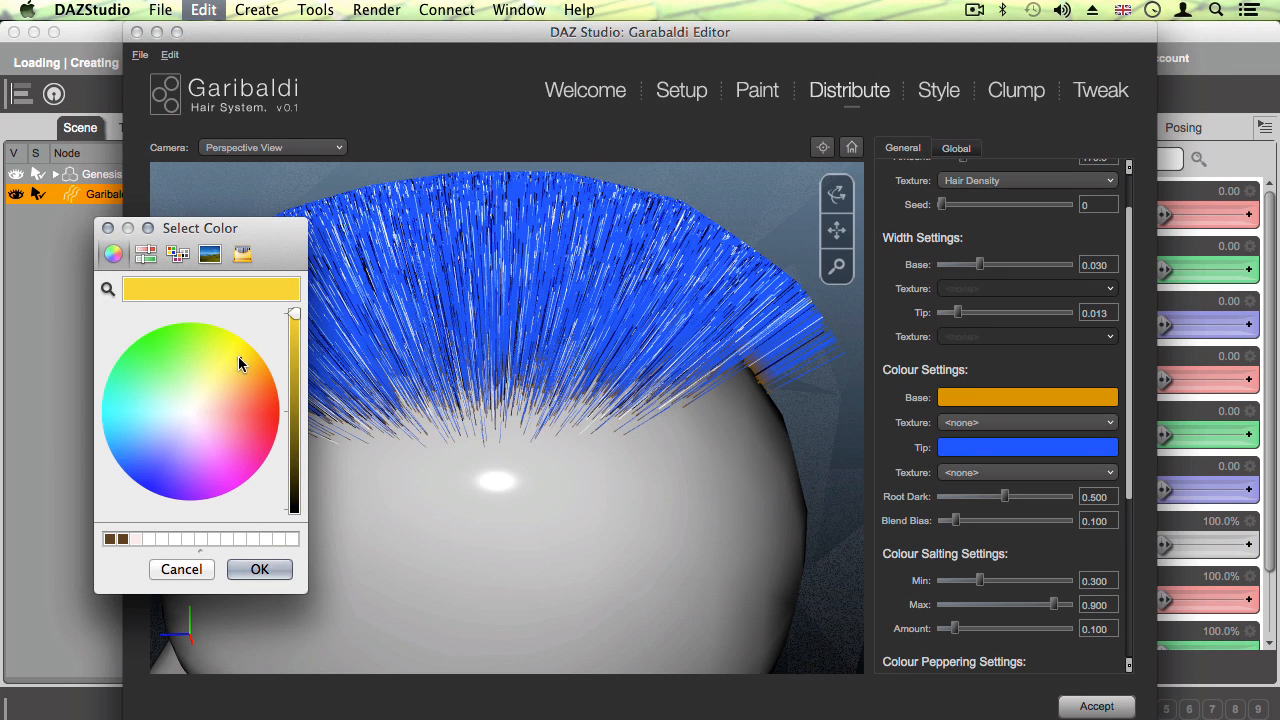
left_click(268, 568)
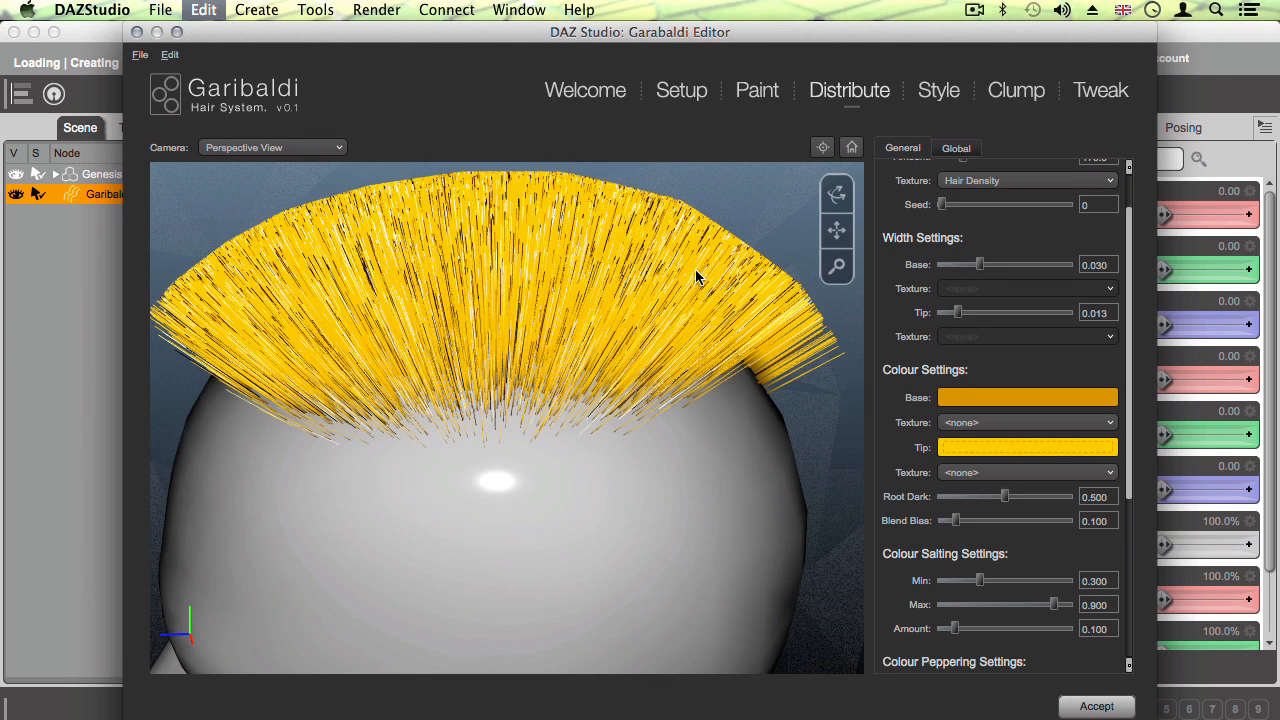
Step: Switch to the Style stage and look through its comb brush, interpolation, auto parting, extrude and preview settings
left_click(950, 97)
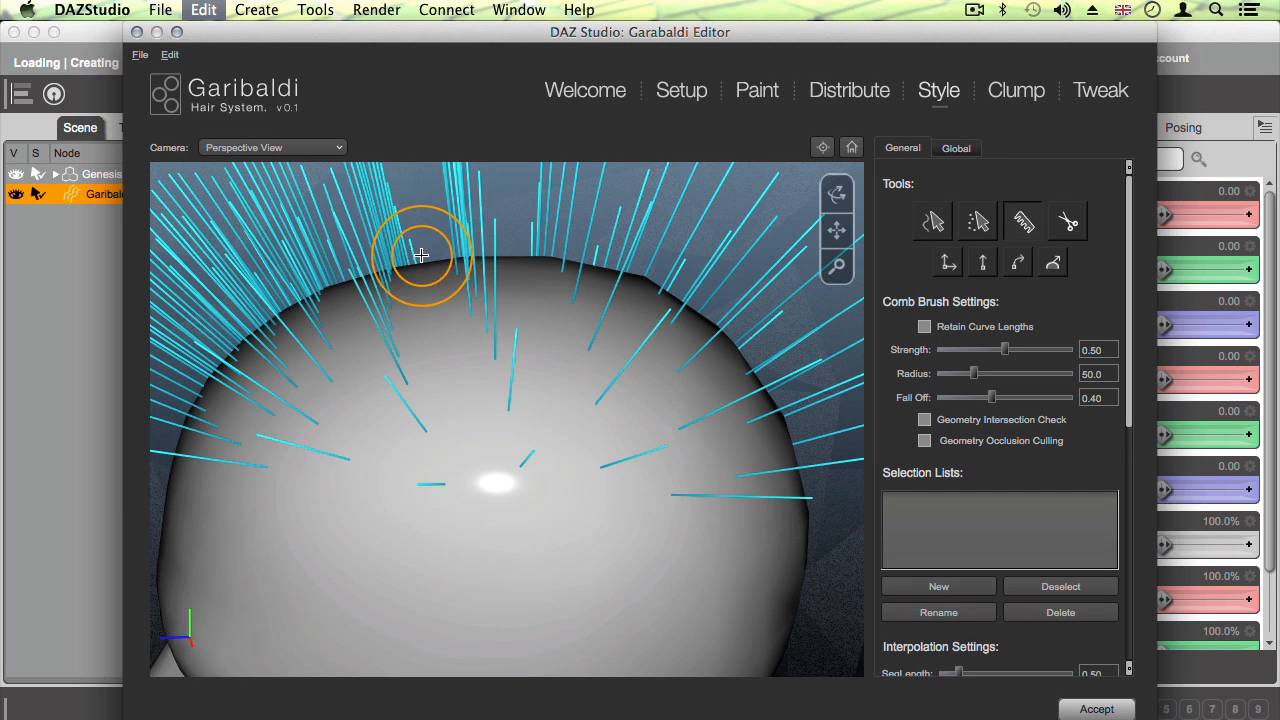
left_click_drag(492, 420, 520, 323, "alt")
middle_click_drag(520, 323, 517, 403, "alt")
scroll(517, 403, "down", 3)
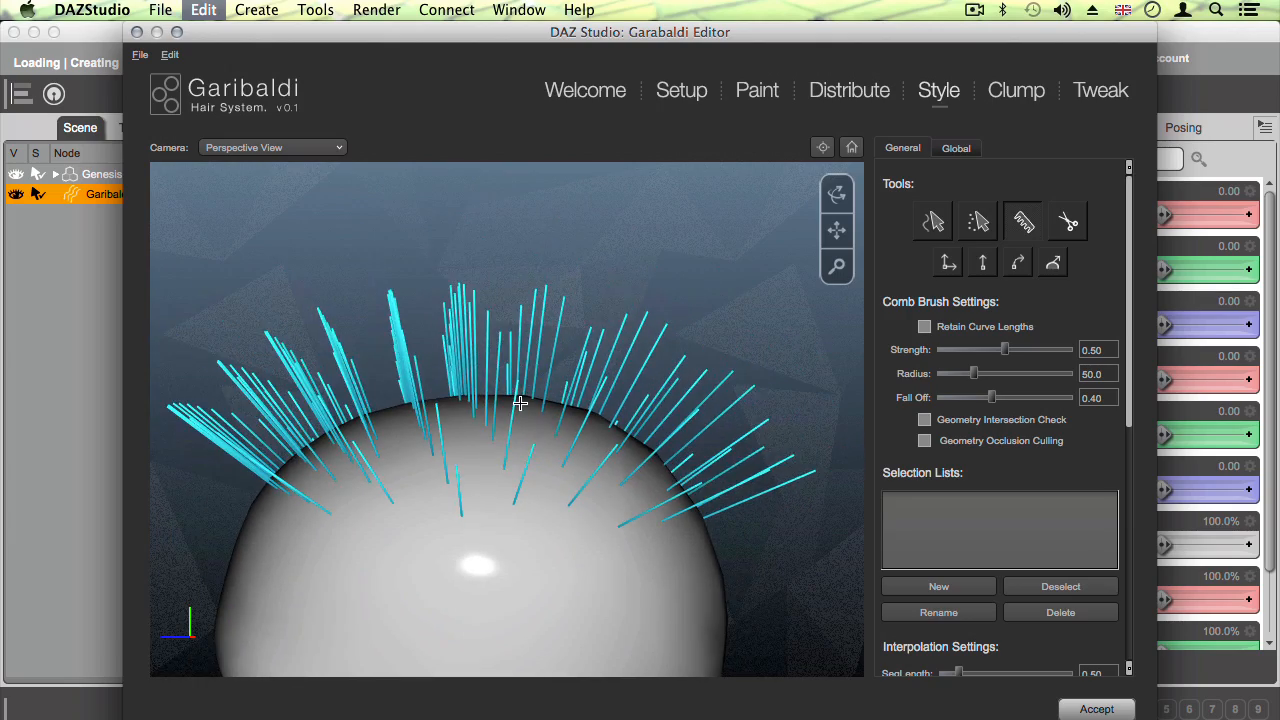
left_click_drag(424, 401, 498, 413, "alt")
left_click(849, 282)
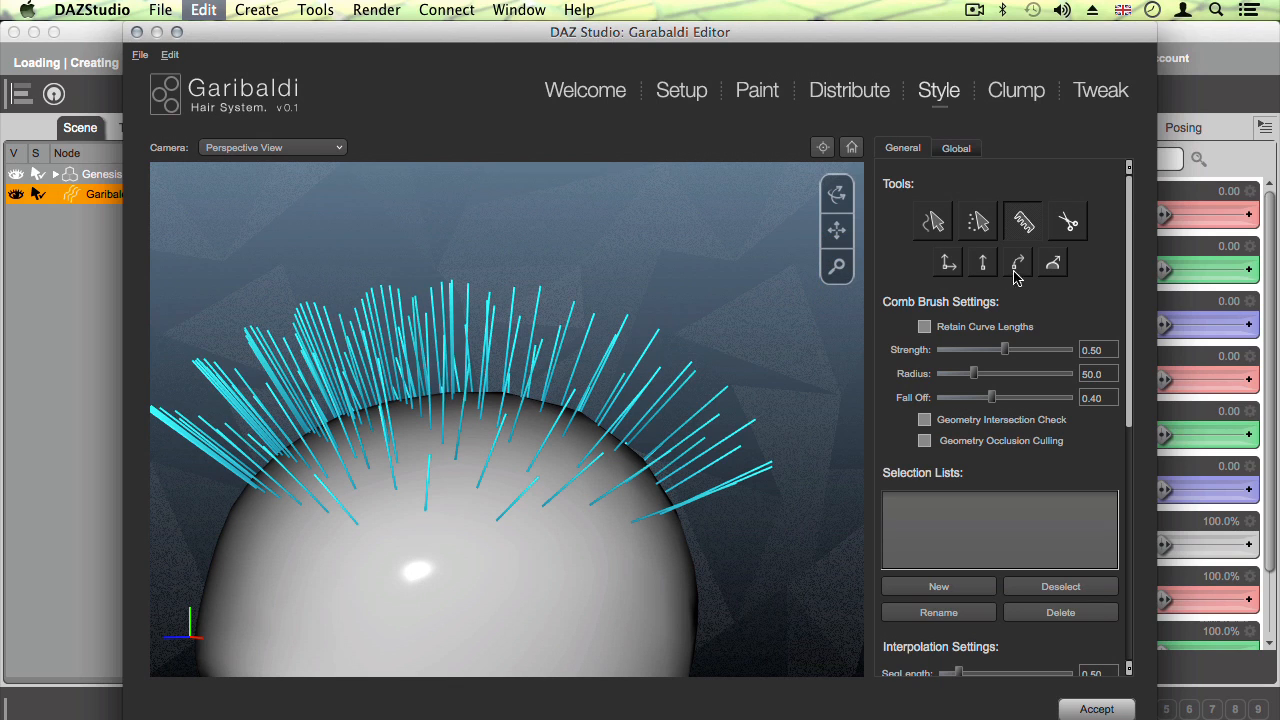
left_click_drag(1133, 227, 1124, 263)
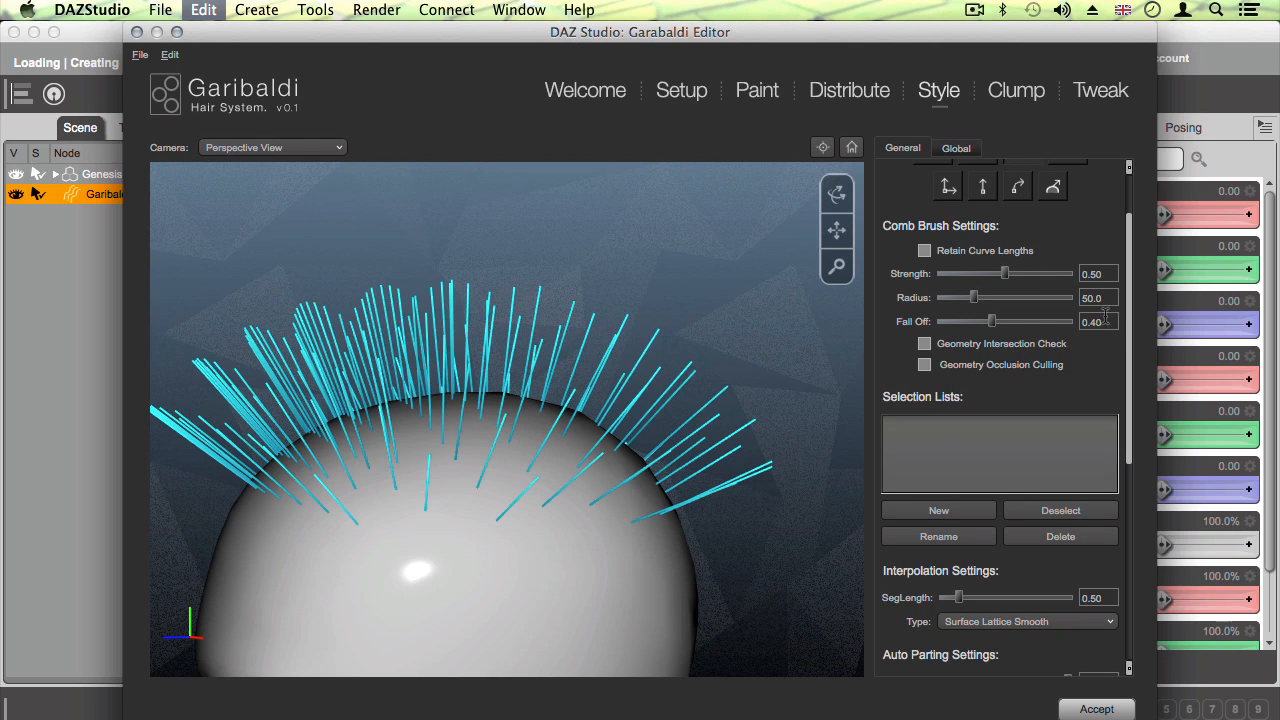
left_click_drag(1130, 318, 1126, 390)
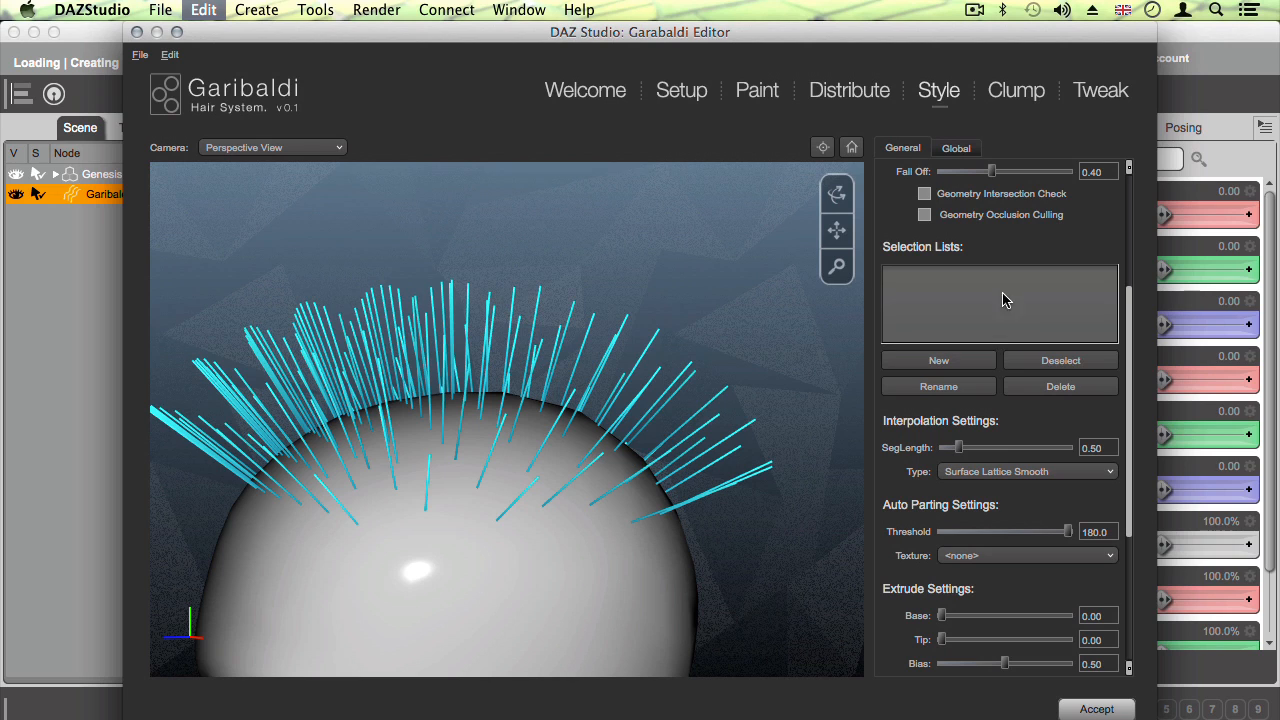
left_click_drag(1128, 318, 1112, 397)
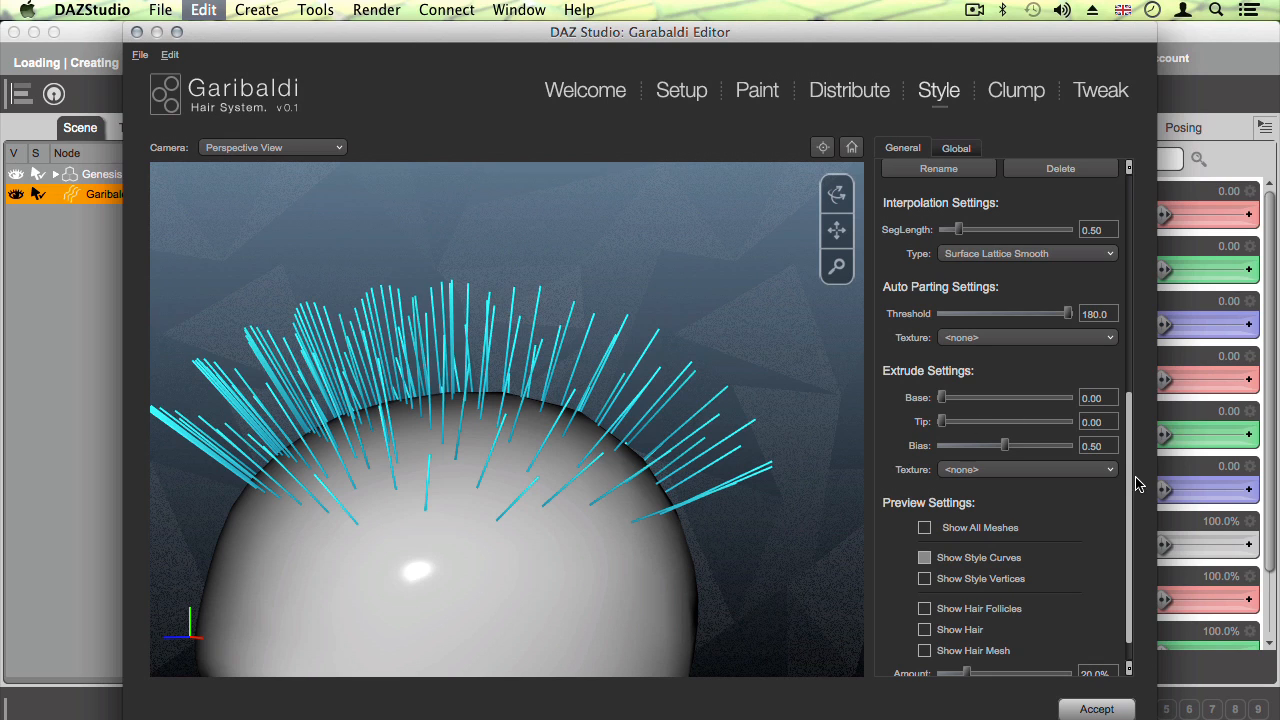
mouse_move(1128, 535)
left_mouse_down()
mouse_move(1130, 560)
mouse_move(1120, 248)
left_mouse_up()
Step: Box-select style curves on both sides of the head, and replace that selection with the curves along the top centre
left_click(937, 219)
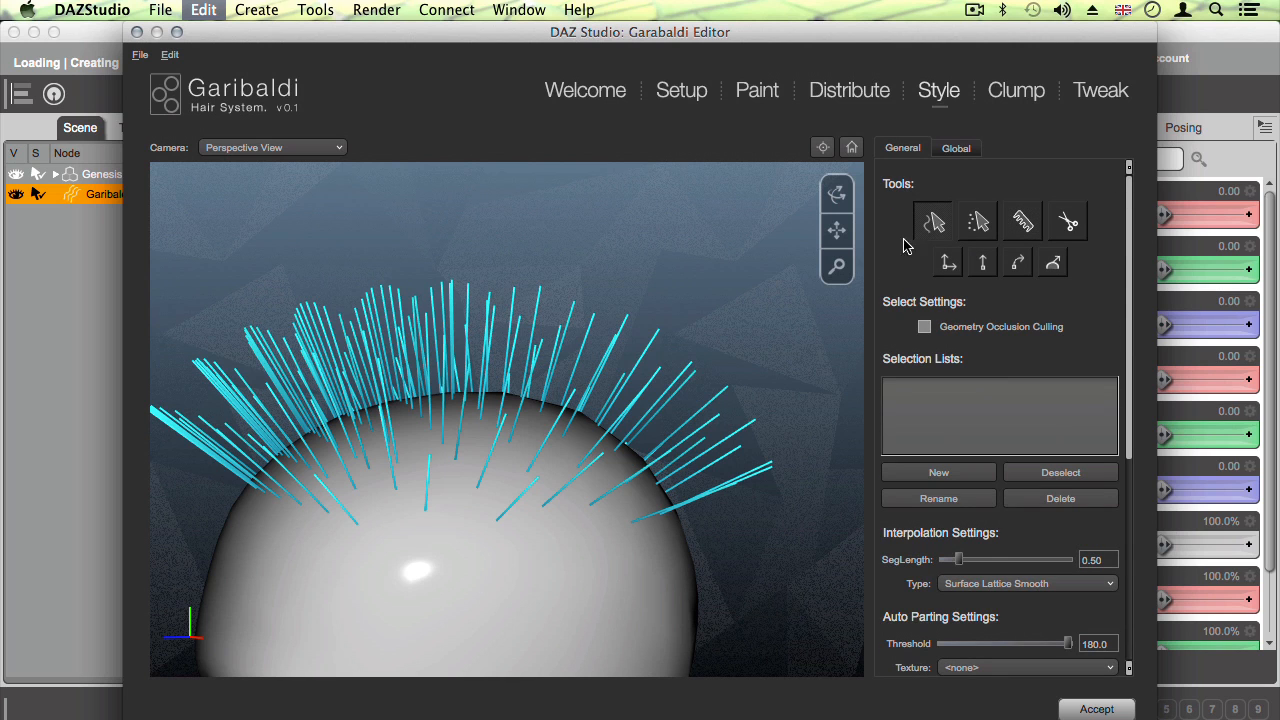
middle_click_drag(571, 328, 550, 285)
left_click_drag(483, 212, 655, 398)
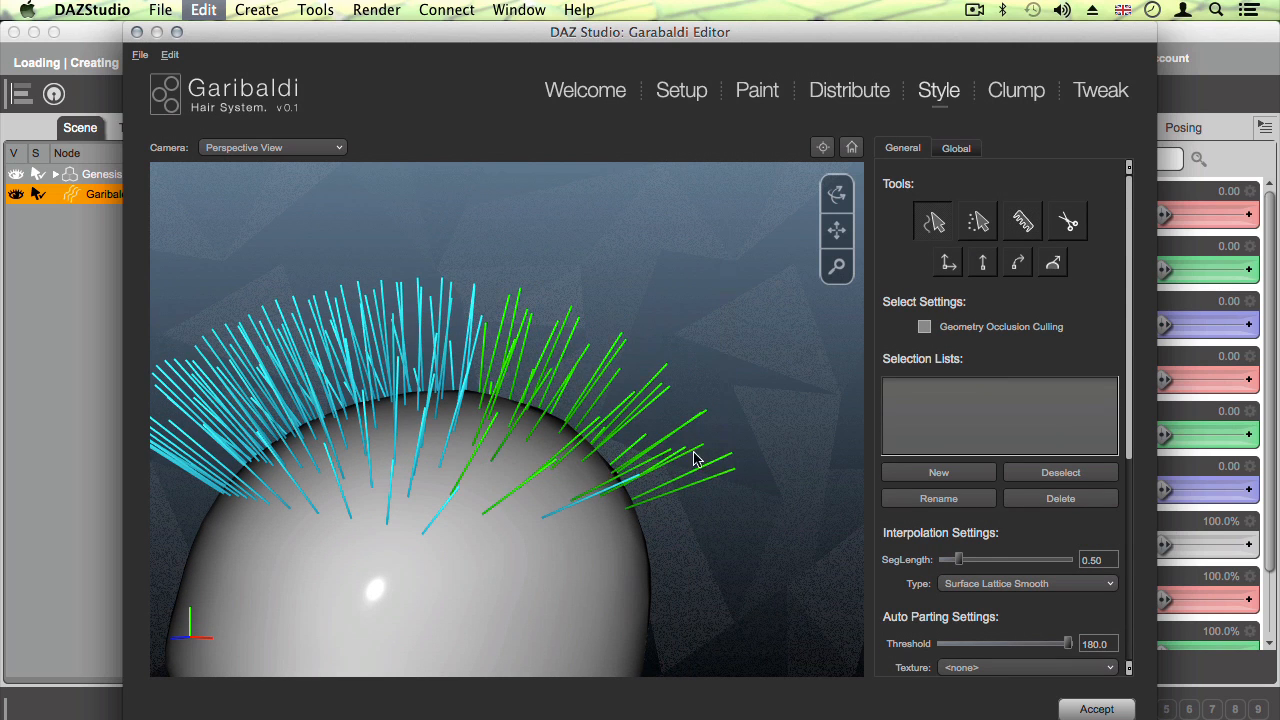
middle_click_drag(694, 451, 405, 293)
left_click_drag(279, 268, 463, 459)
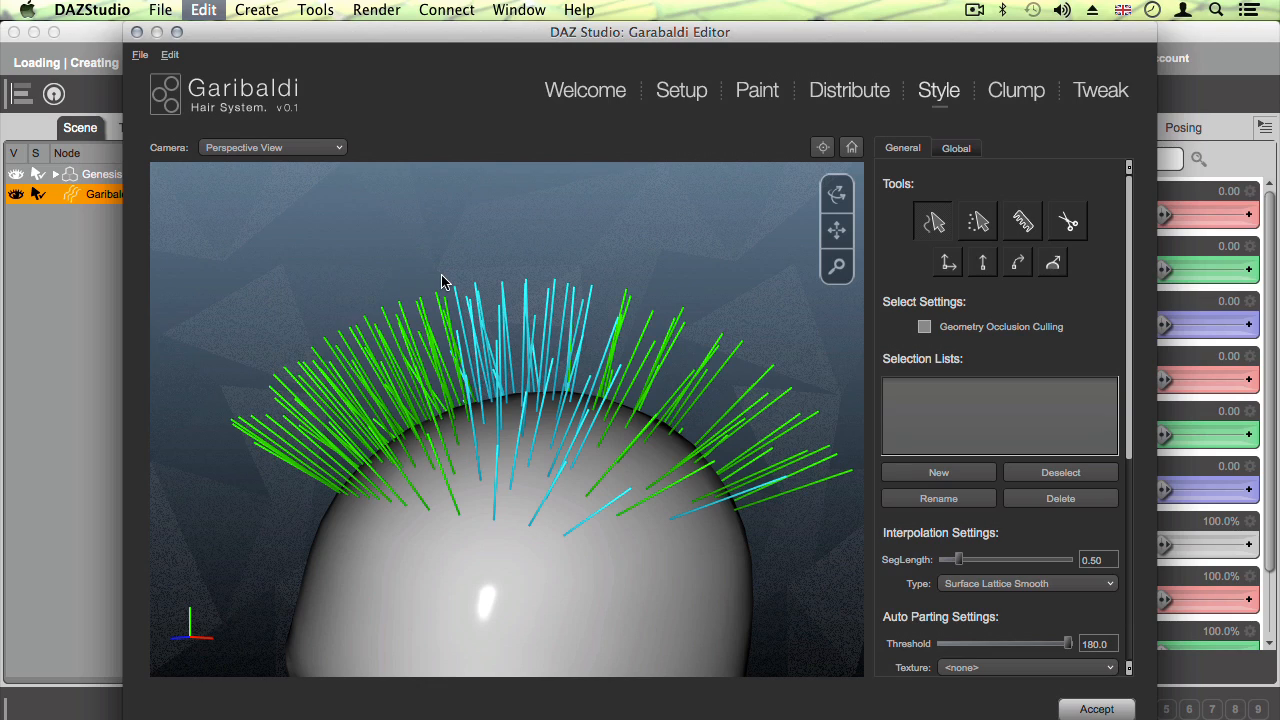
middle_click_drag(503, 281, 620, 298)
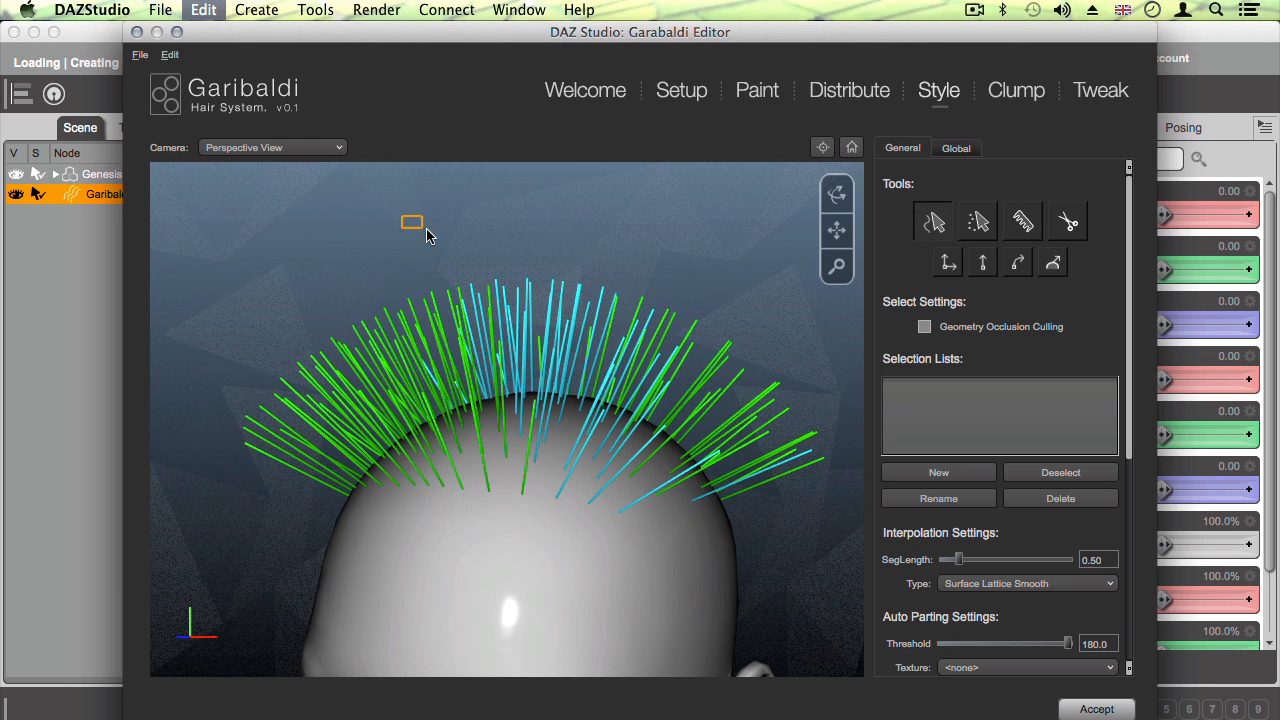
left_click_drag(426, 236, 677, 330)
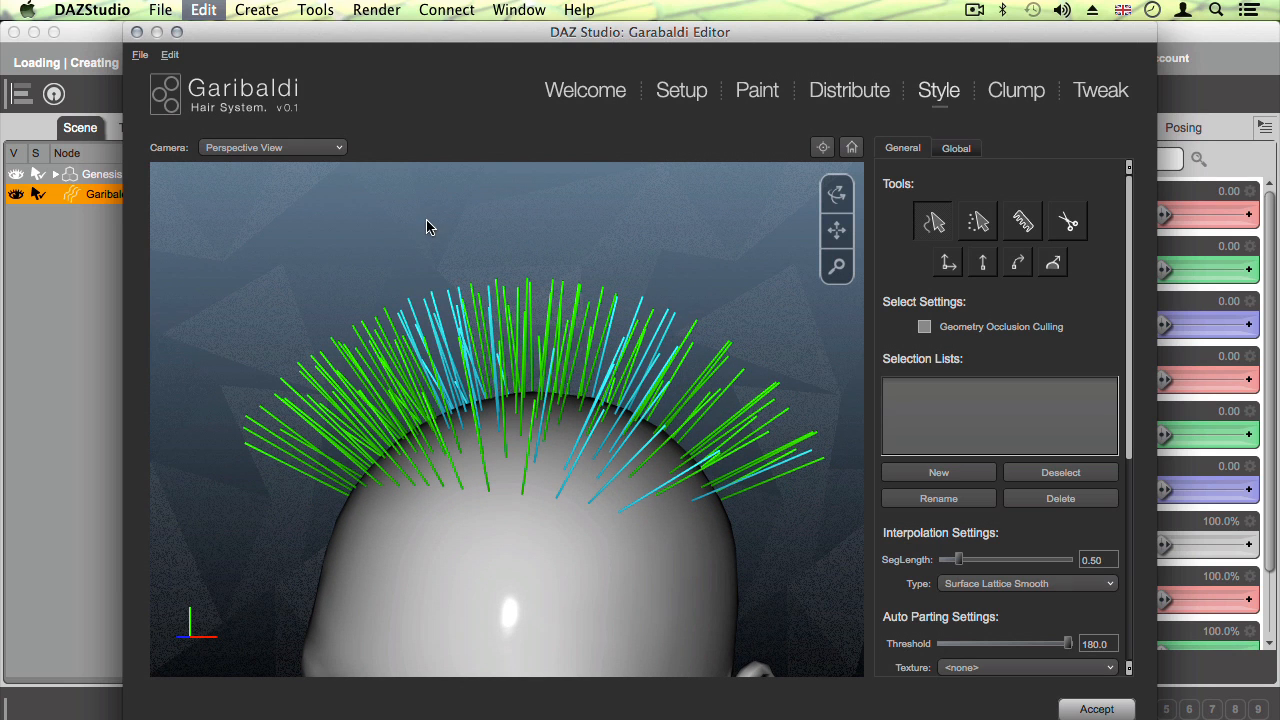
left_click_drag(426, 227, 675, 336)
middle_click_drag(675, 336, 464, 345)
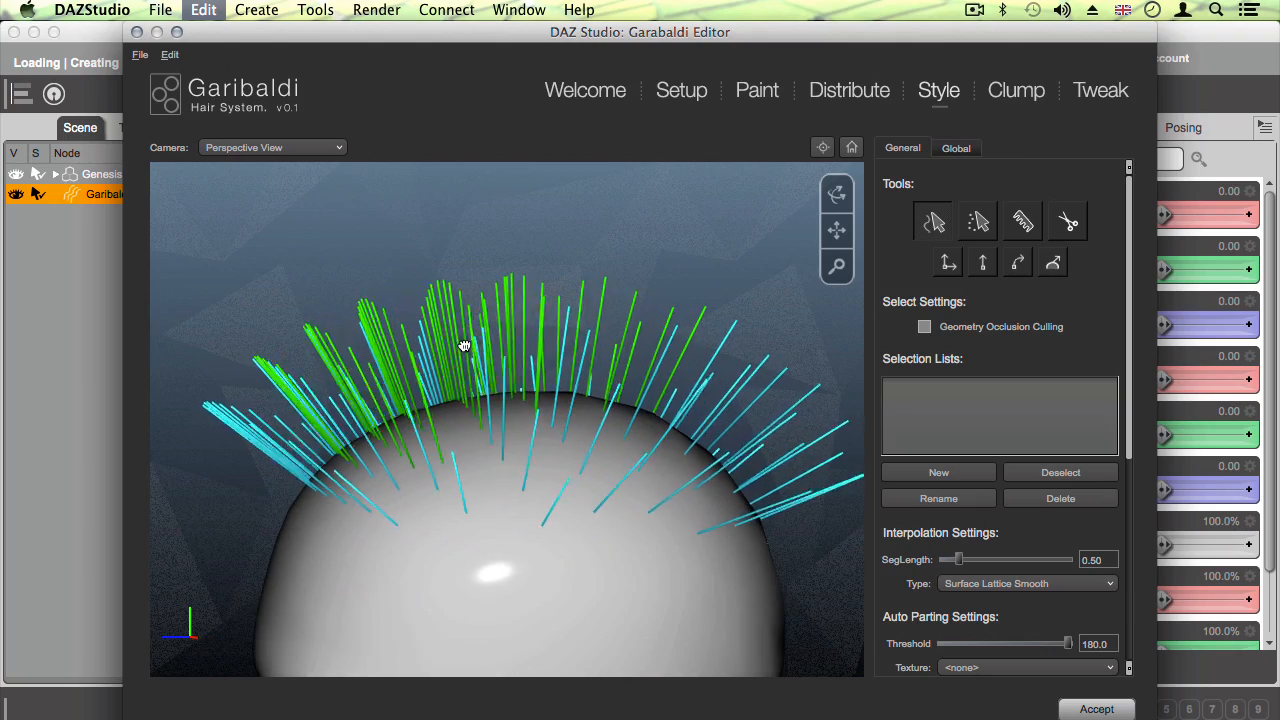
Step: Select points near the tips of a few selected curves and move them to bend the curves
left_click(978, 222)
middle_click_drag(531, 323, 735, 324)
left_click_drag(651, 305, 637, 279)
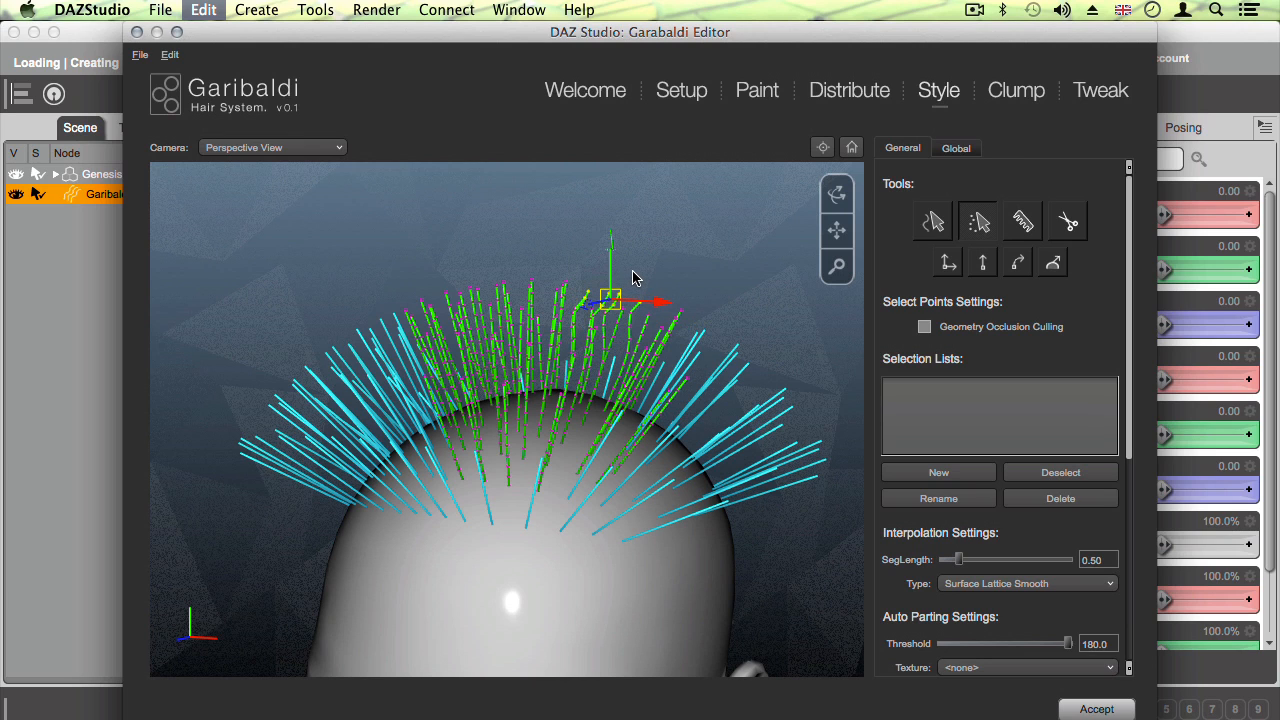
Step: Comb the selected curves towards the back of the head, and comb them again with Retain Curve Lengths turned off
left_click(1020, 221)
mouse_move(749, 371)
middle_mouse_down()
mouse_move(506, 334)
mouse_move(395, 353)
mouse_move(429, 337)
mouse_move(651, 423)
mouse_move(714, 417)
middle_mouse_up()
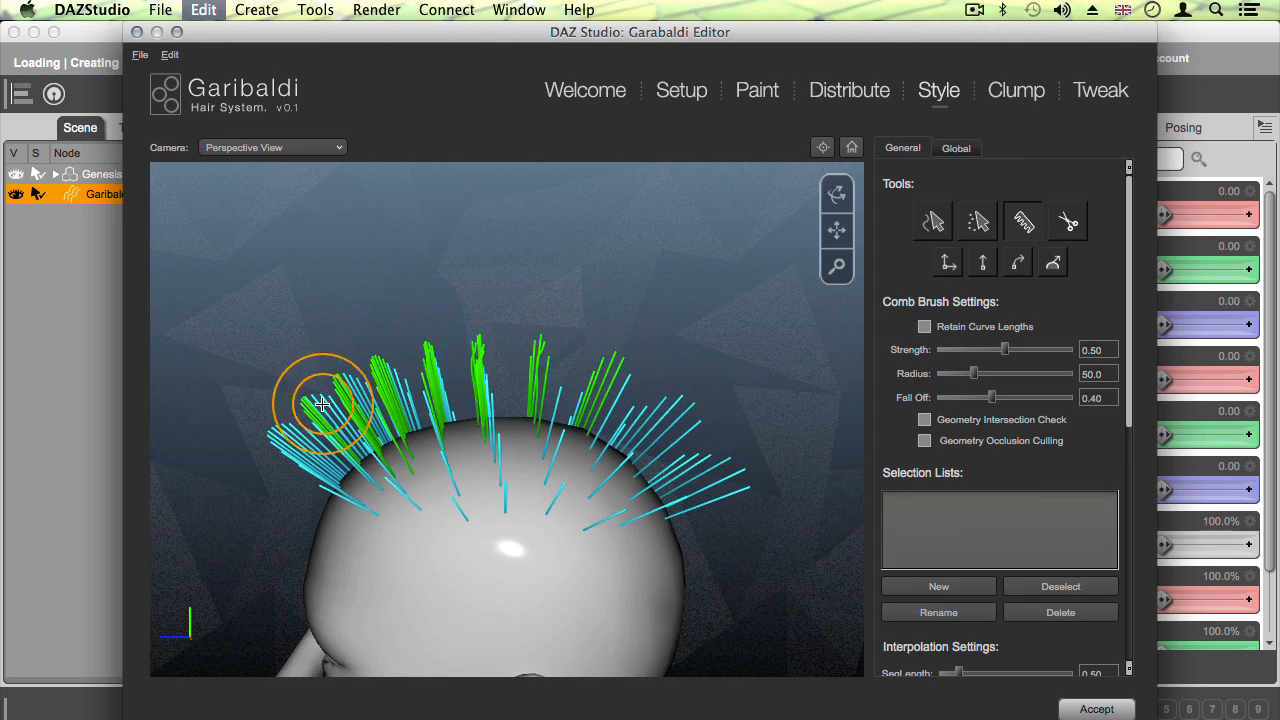
mouse_move(320, 397)
left_mouse_down()
mouse_move(320, 371)
mouse_move(600, 363)
left_mouse_up()
mouse_move(586, 377)
middle_mouse_down()
mouse_move(563, 391)
mouse_move(607, 409)
mouse_move(266, 429)
middle_mouse_up()
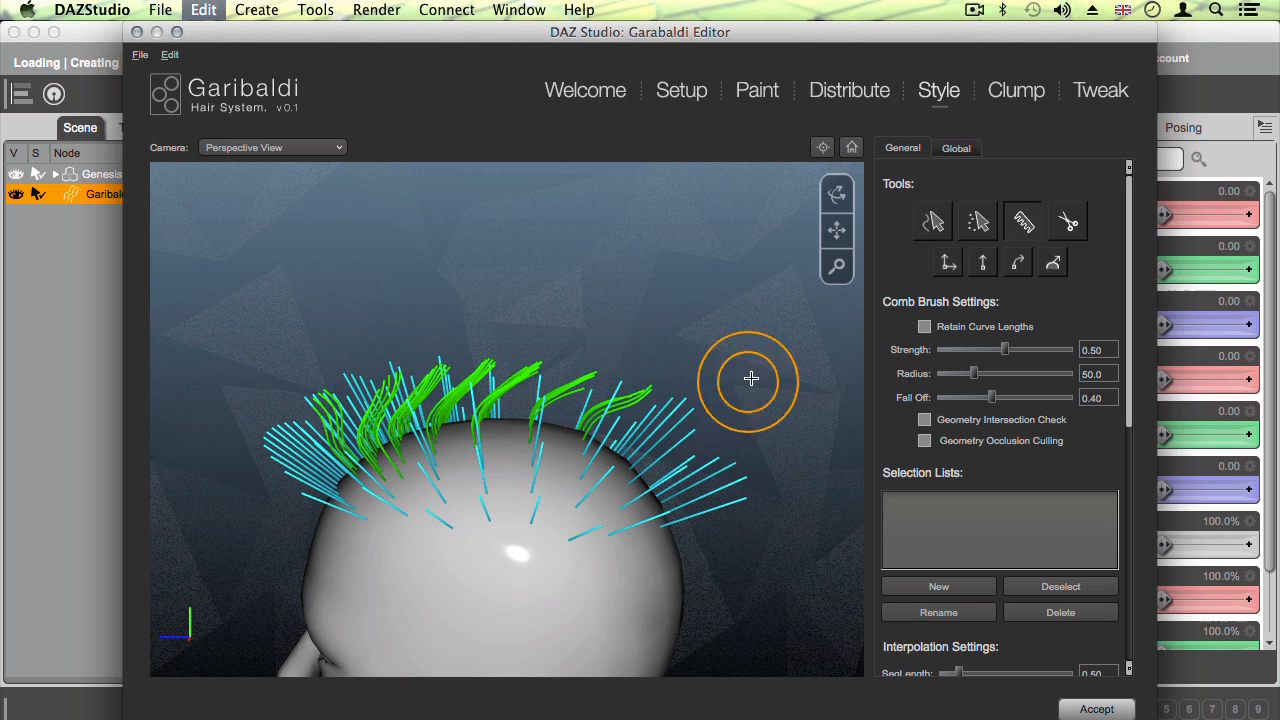
mouse_move(695, 415)
left_mouse_down()
mouse_move(566, 357)
mouse_move(309, 380)
mouse_move(530, 350)
mouse_move(589, 326)
mouse_move(689, 360)
mouse_move(888, 366)
left_mouse_up()
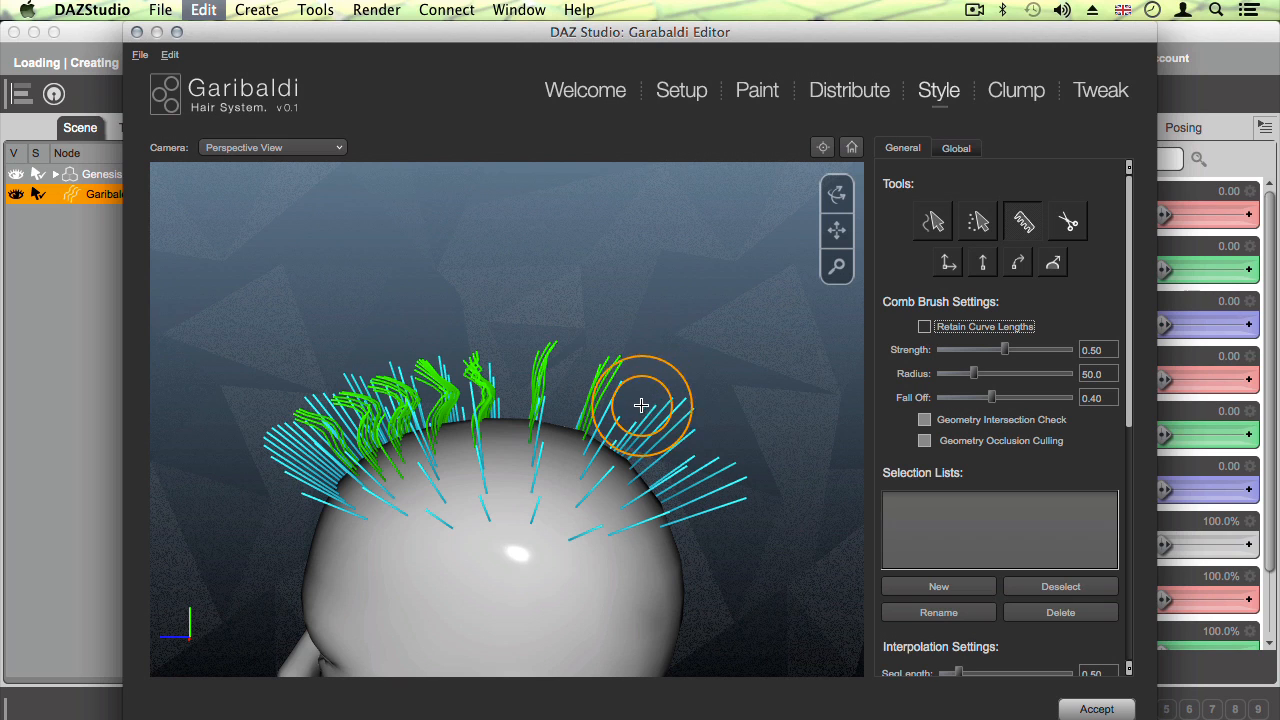
mouse_move(599, 390)
left_mouse_down()
mouse_move(606, 337)
mouse_move(737, 317)
mouse_move(574, 374)
mouse_move(551, 295)
mouse_move(549, 346)
mouse_move(651, 371)
mouse_move(563, 369)
mouse_move(525, 405)
mouse_move(562, 369)
mouse_move(466, 314)
left_mouse_up()
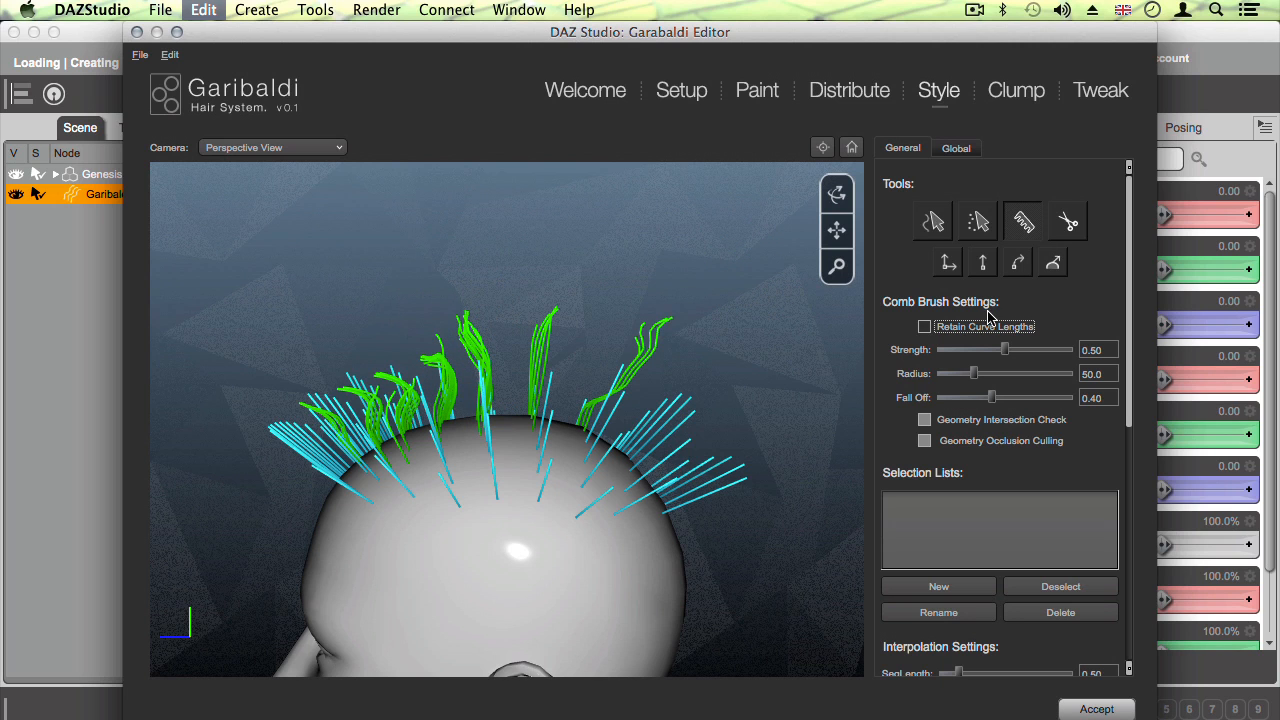
Step: Trim the tips of the selected curves with the Cut brush along a wavy line over the crown
left_click(1071, 222)
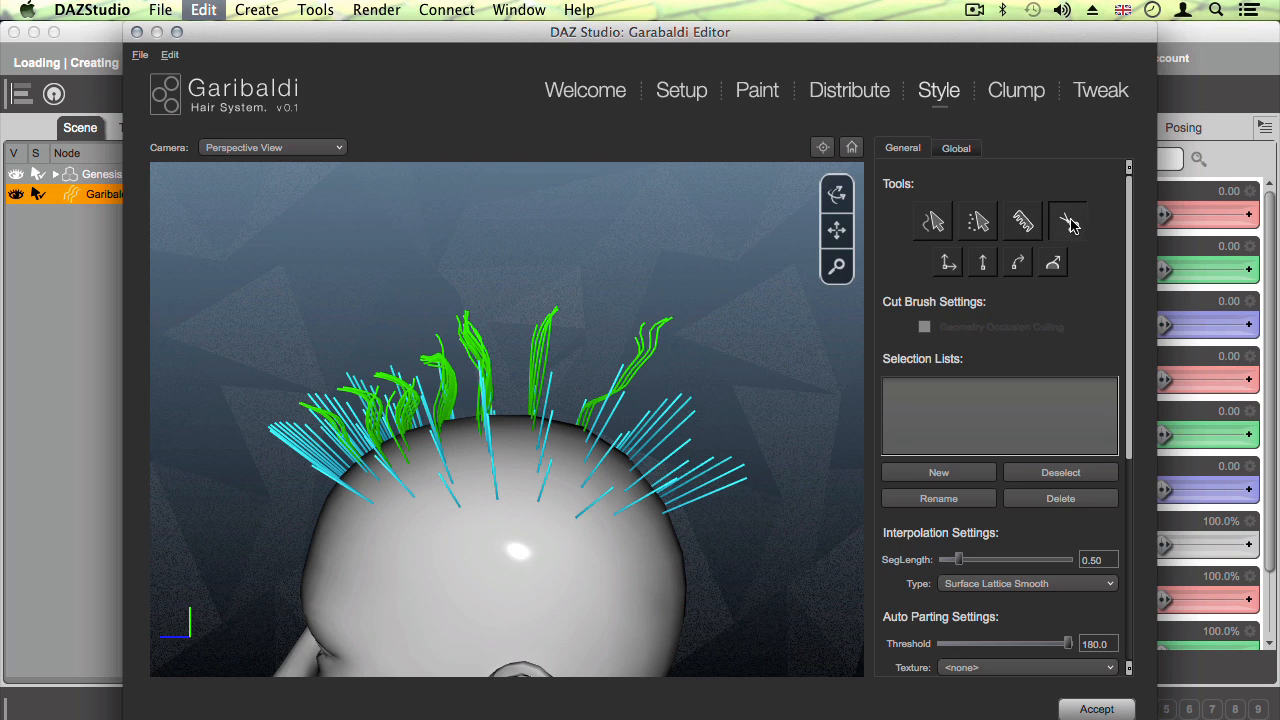
mouse_move(557, 323)
left_mouse_down("alt")
mouse_move(743, 391)
mouse_move(791, 389)
mouse_move(586, 334)
mouse_move(679, 376)
left_mouse_up("alt")
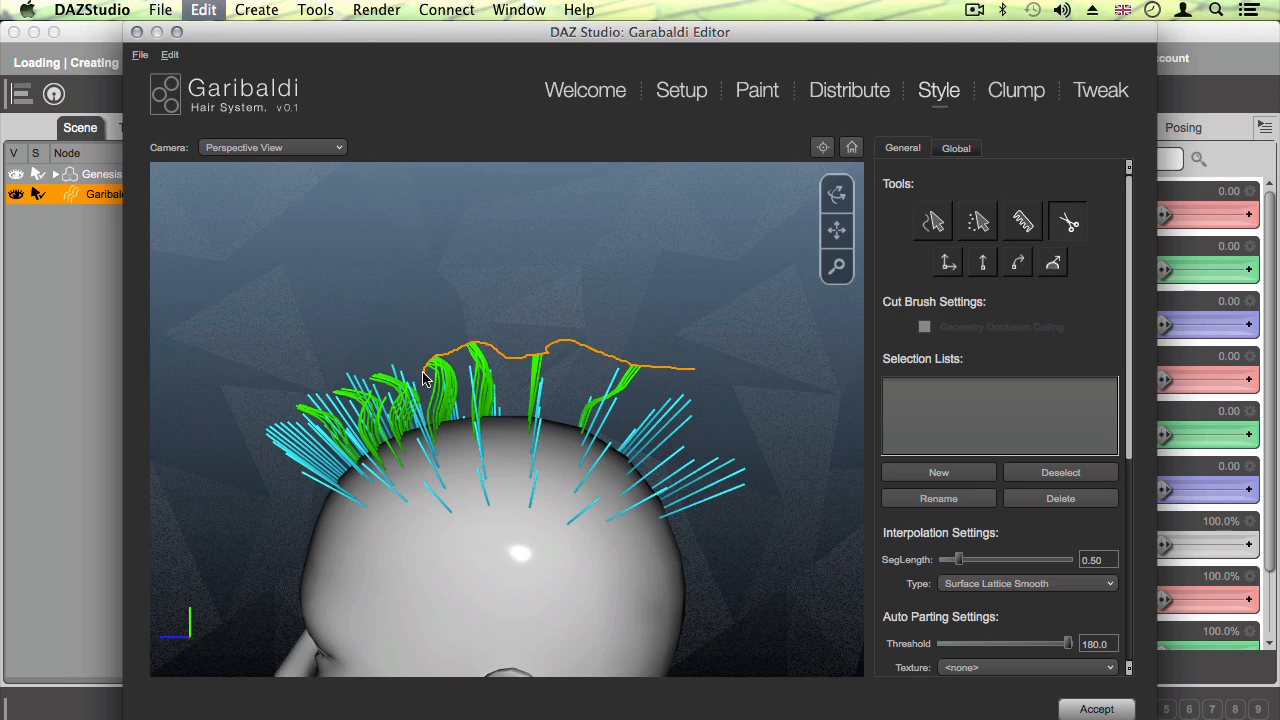
mouse_move(377, 337)
left_mouse_down("alt")
mouse_move(734, 354)
mouse_move(680, 454)
mouse_move(381, 342)
mouse_move(423, 303)
mouse_move(630, 360)
left_mouse_up("alt")
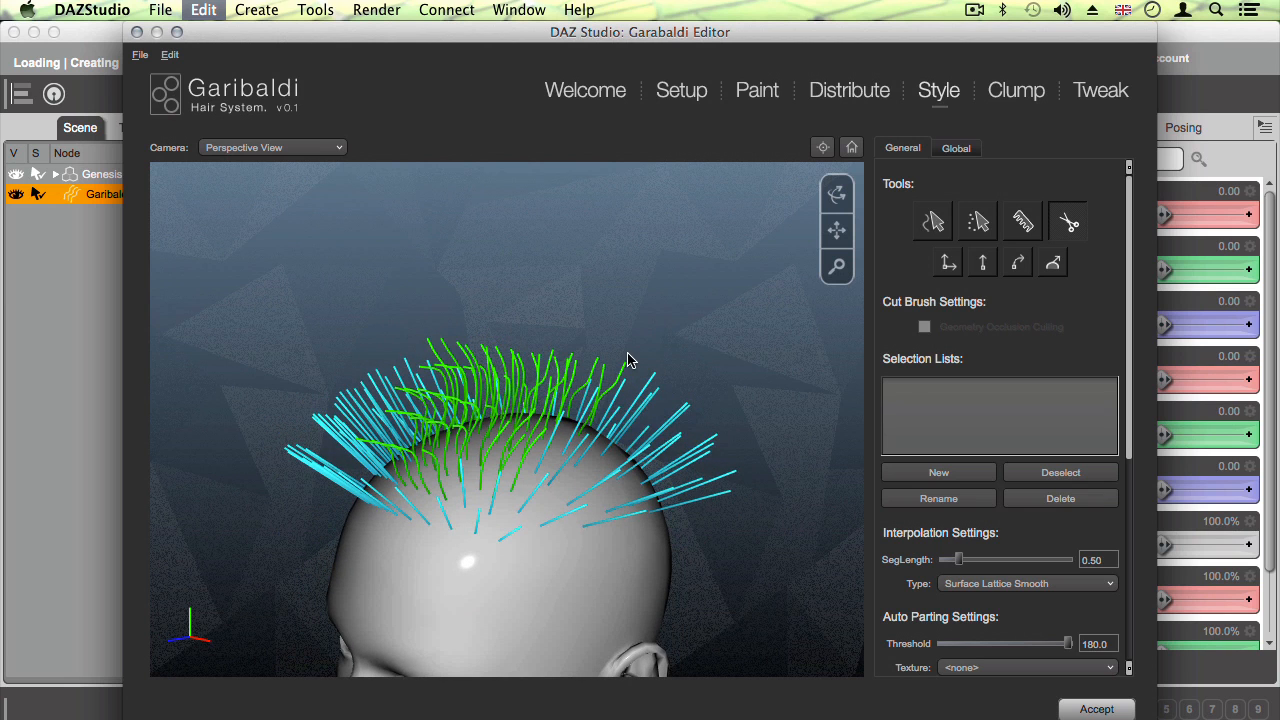
Step: Scale the selected curves by 1.22 and extend them by -0.35
left_click(946, 263)
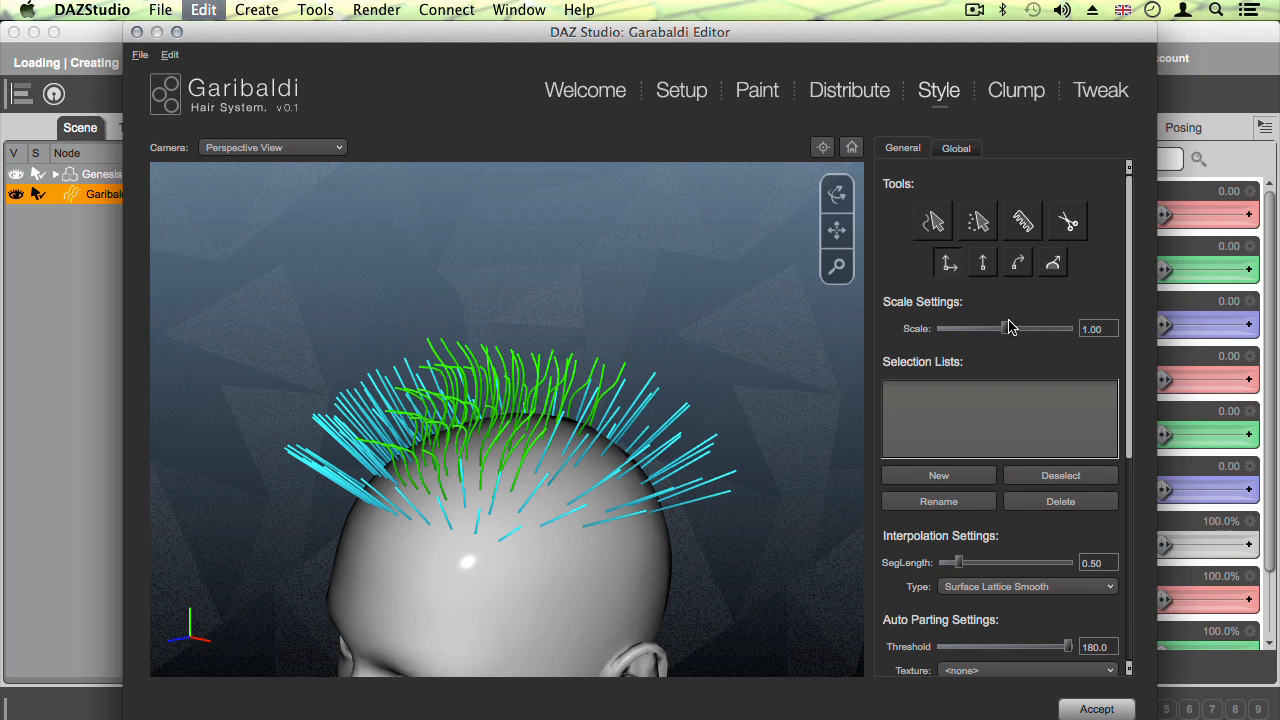
left_click_drag(1007, 333, 1038, 333)
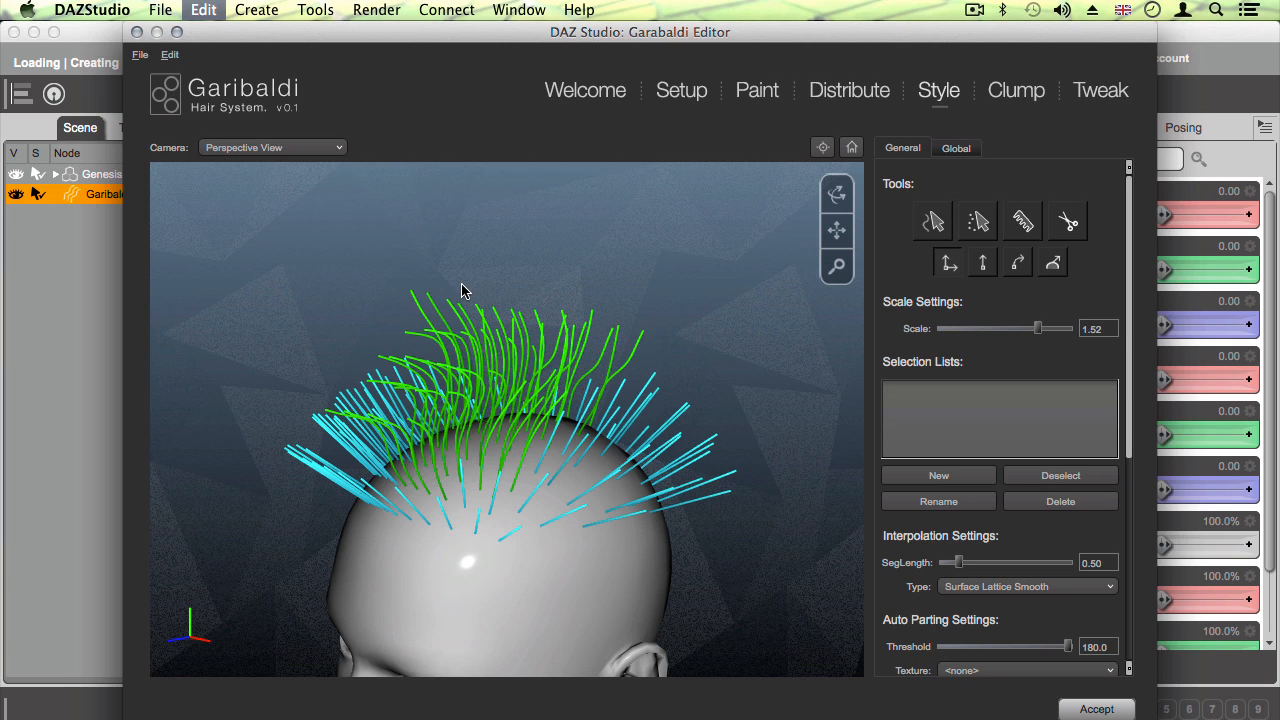
mouse_move(461, 290)
left_mouse_down()
mouse_move(506, 283)
mouse_move(380, 285)
mouse_move(566, 280)
mouse_move(484, 284)
left_mouse_up()
left_click_drag(598, 306, 440, 267, "alt")
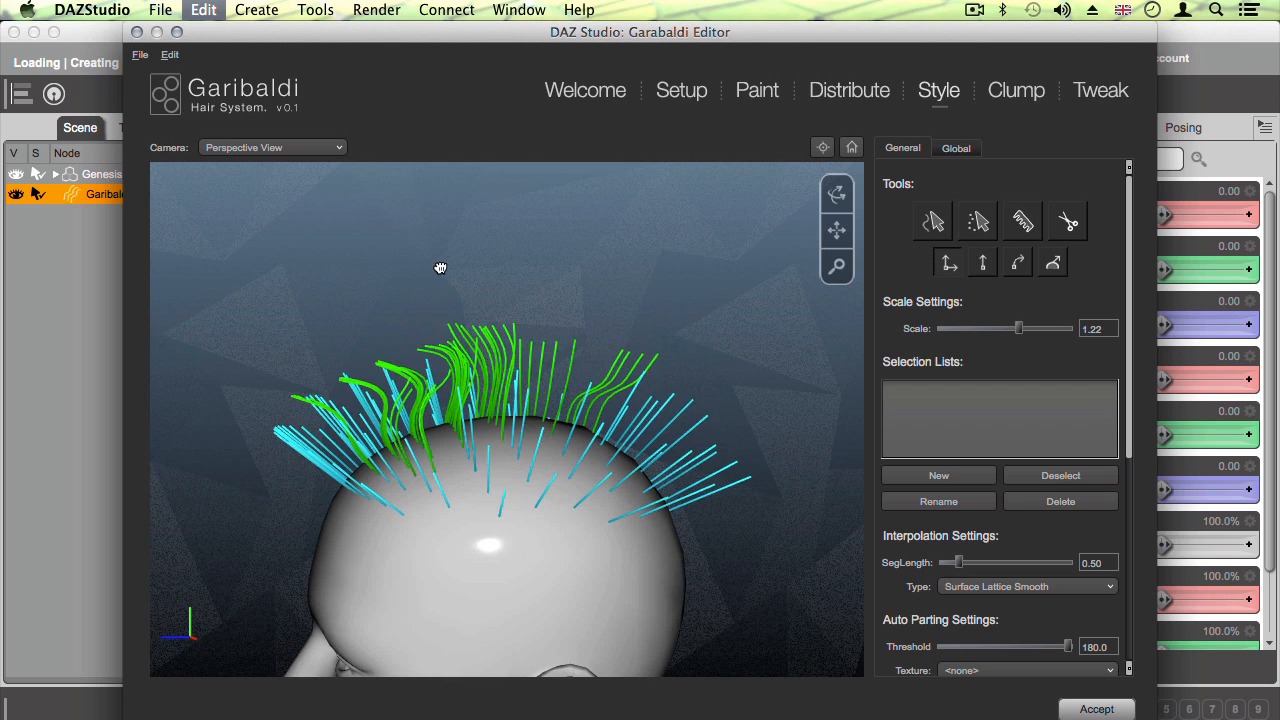
left_click(983, 263)
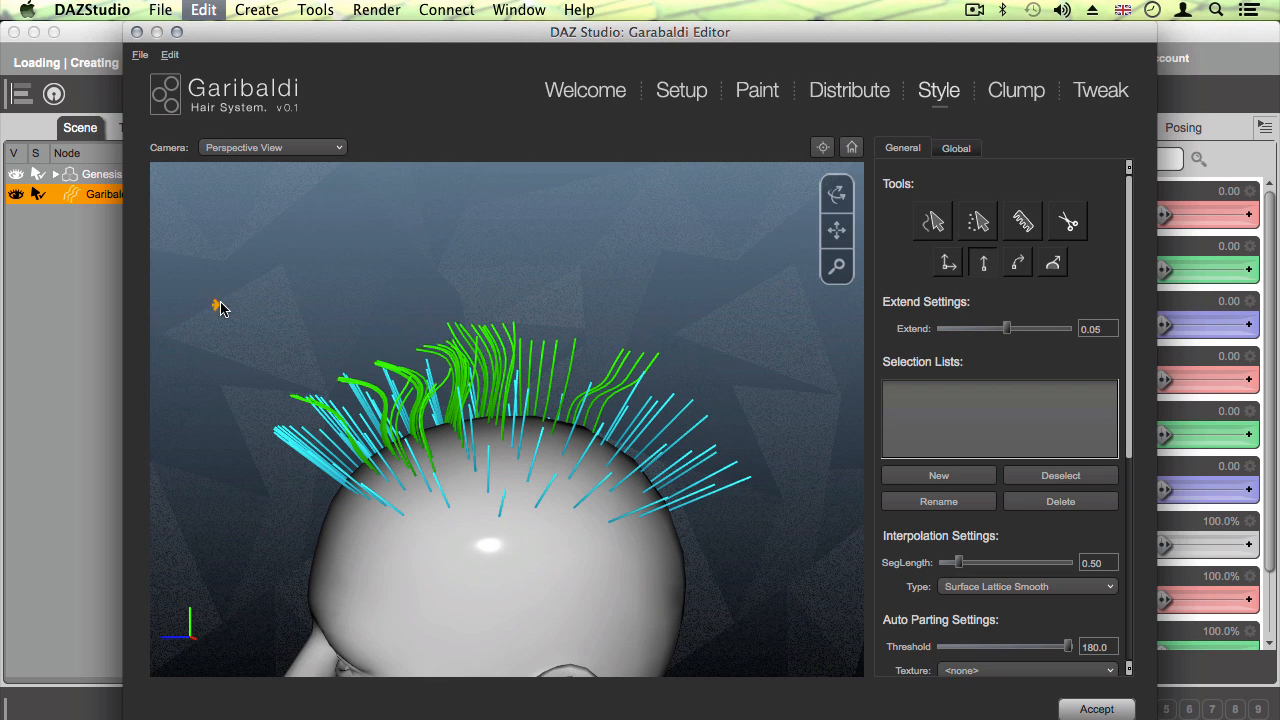
left_click_drag(220, 308, 176, 371)
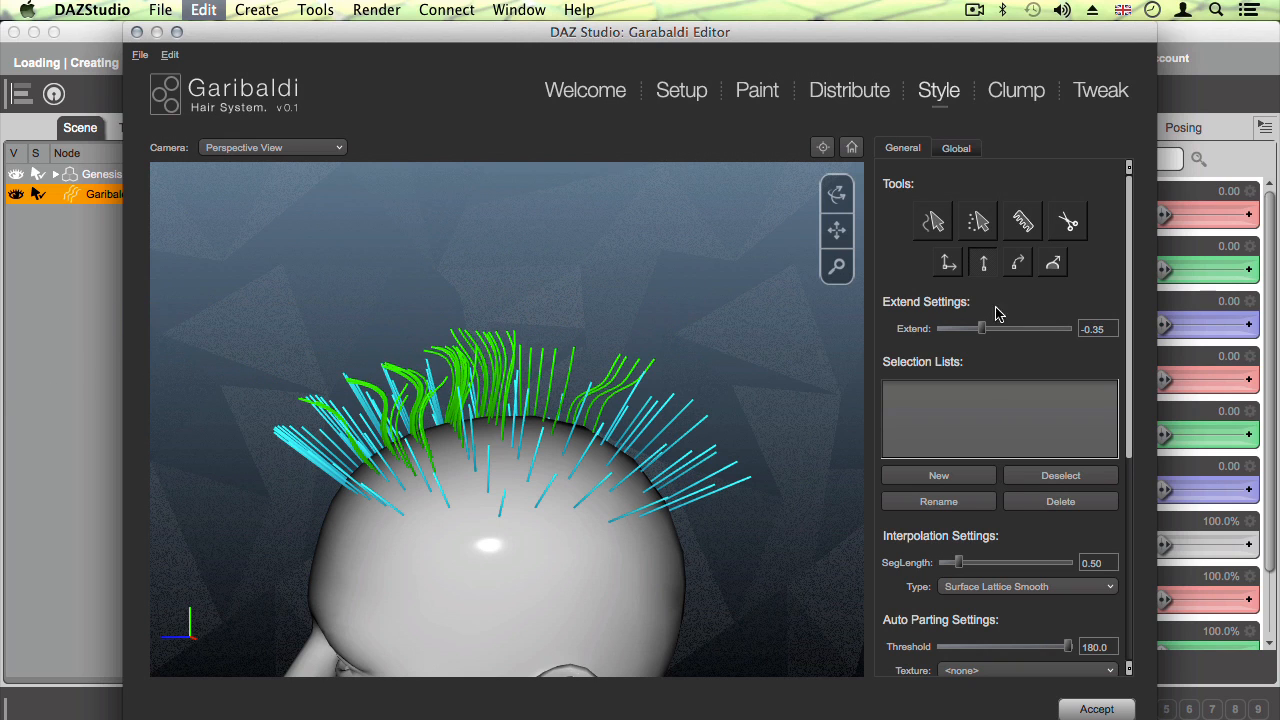
Step: Select the style curves on the figure's left side of the head and curl them by 0.28
left_click(932, 222)
middle_click_drag(445, 338, 769, 345)
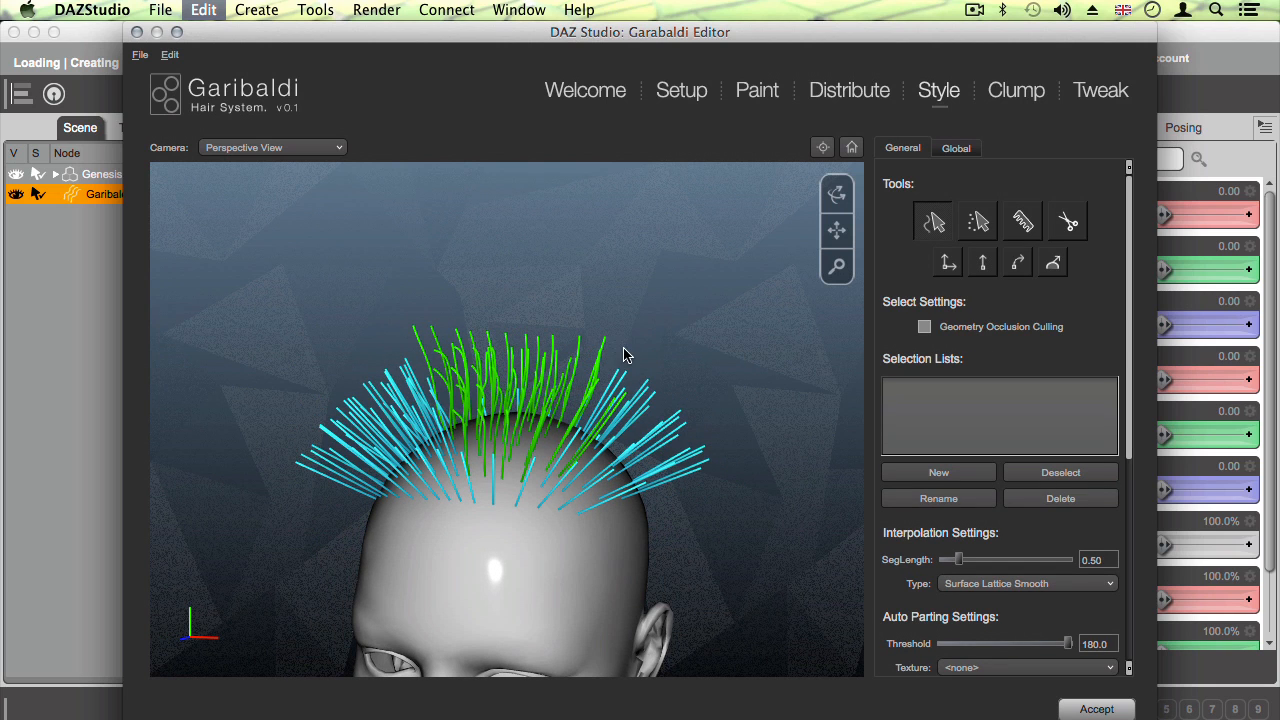
left_click_drag(624, 348, 745, 515)
left_click(1017, 264)
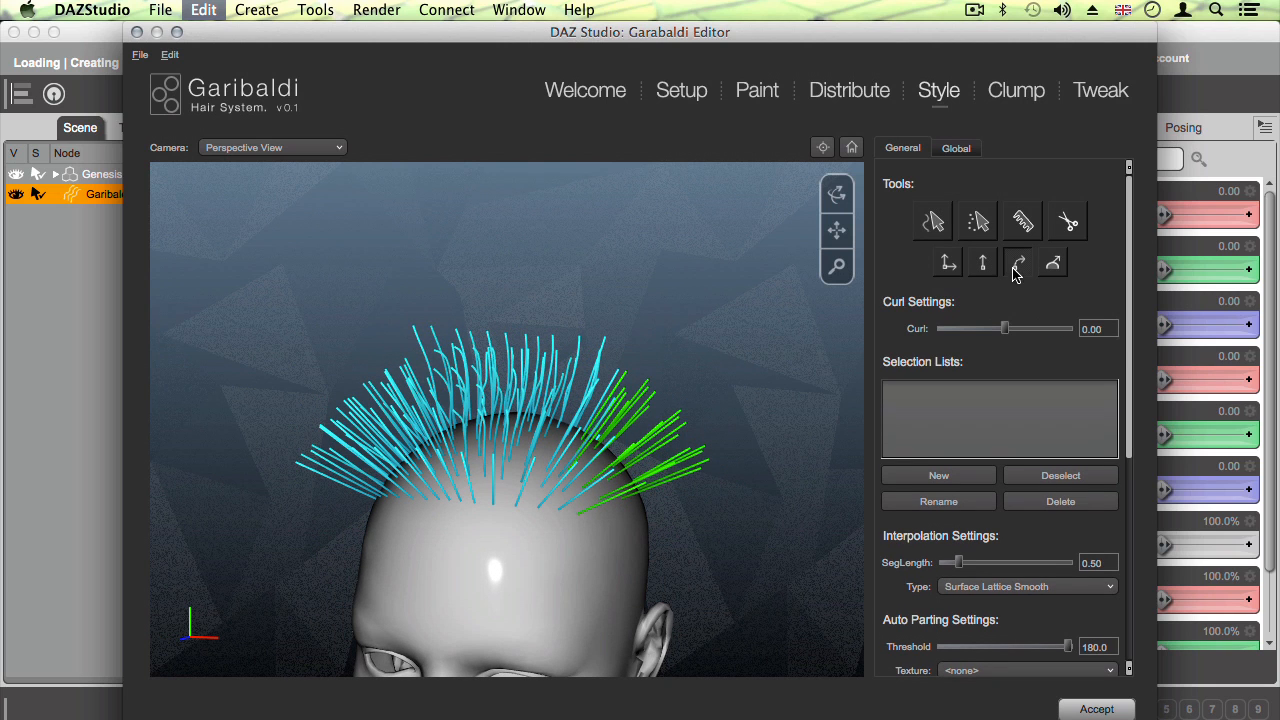
mouse_move(557, 250)
middle_mouse_down()
mouse_move(637, 269)
mouse_move(560, 274)
middle_mouse_up()
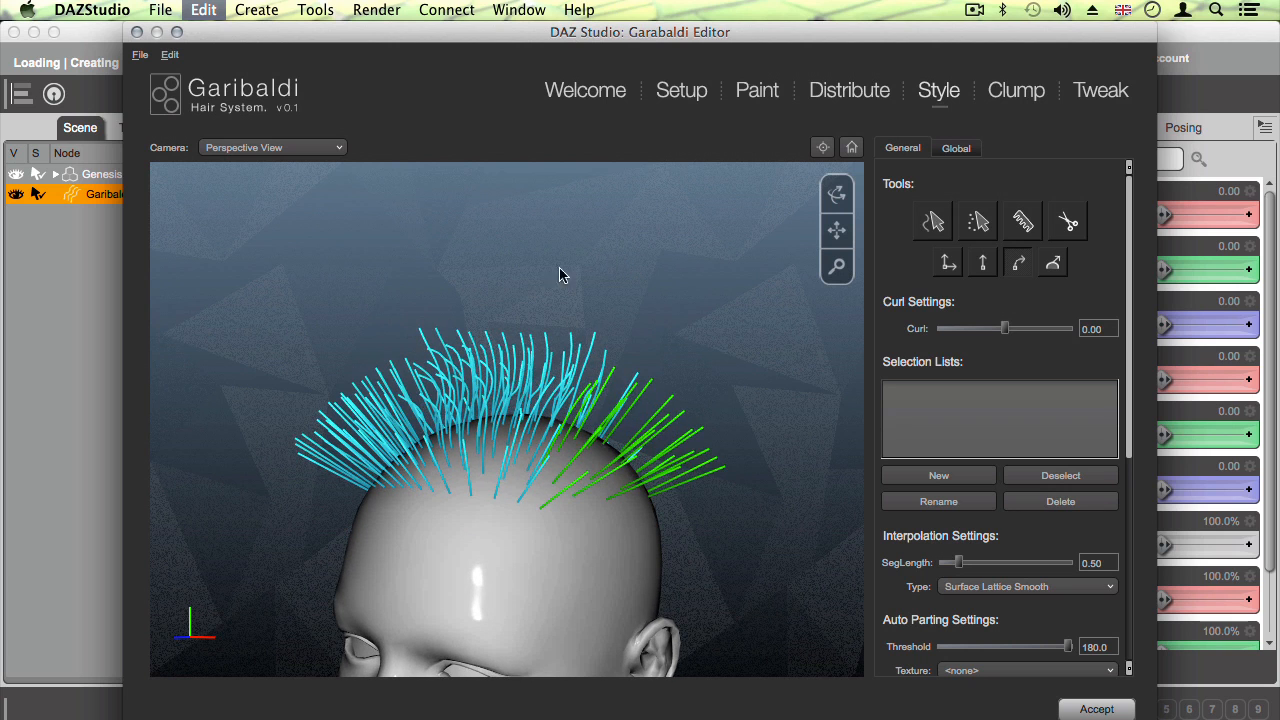
left_click_drag(482, 275, 766, 322)
middle_click_drag(550, 332, 642, 339)
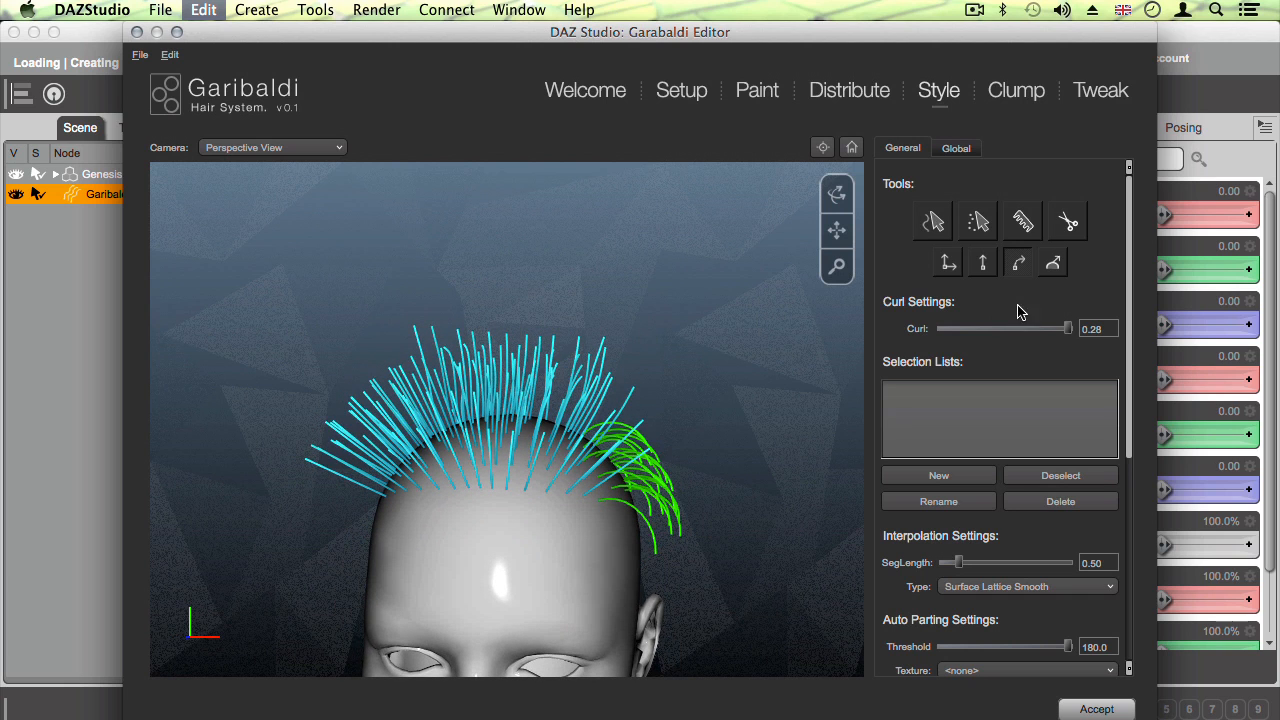
Step: Apply a surface attract of -0.52 to the selected side curves
left_click(1055, 265)
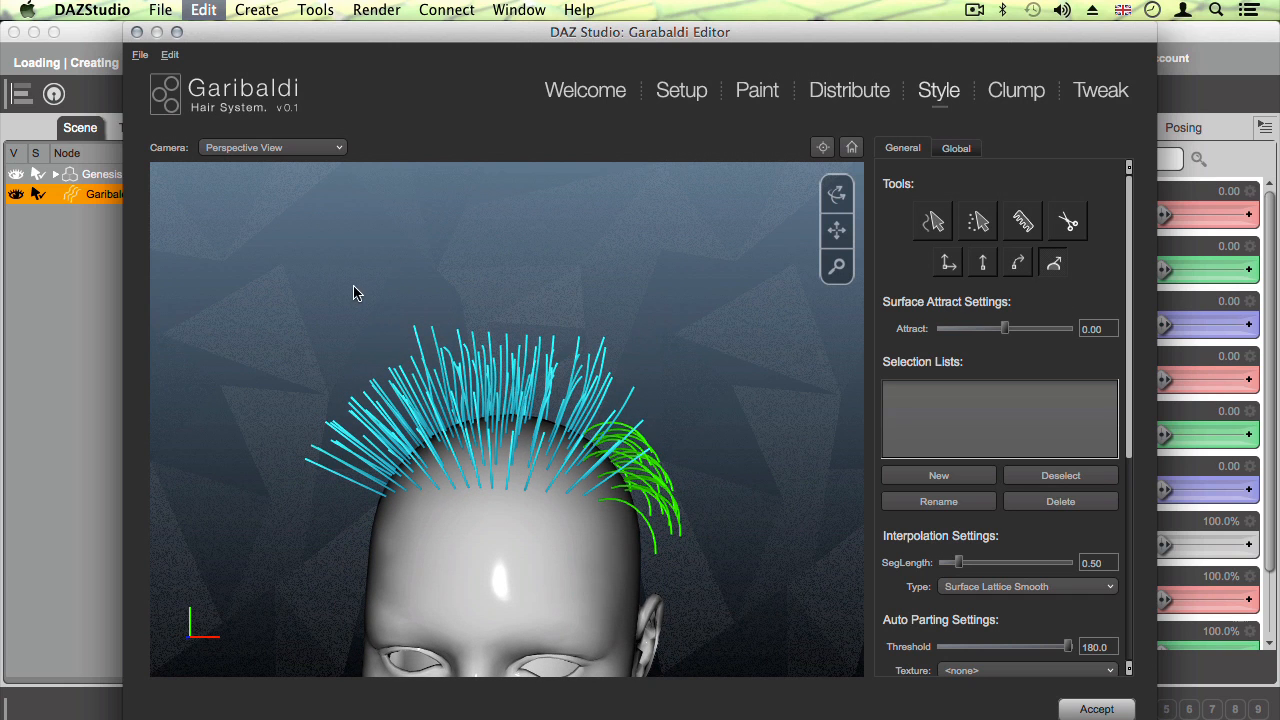
middle_click_drag(528, 309, 463, 294)
left_click_drag(349, 286, 307, 287)
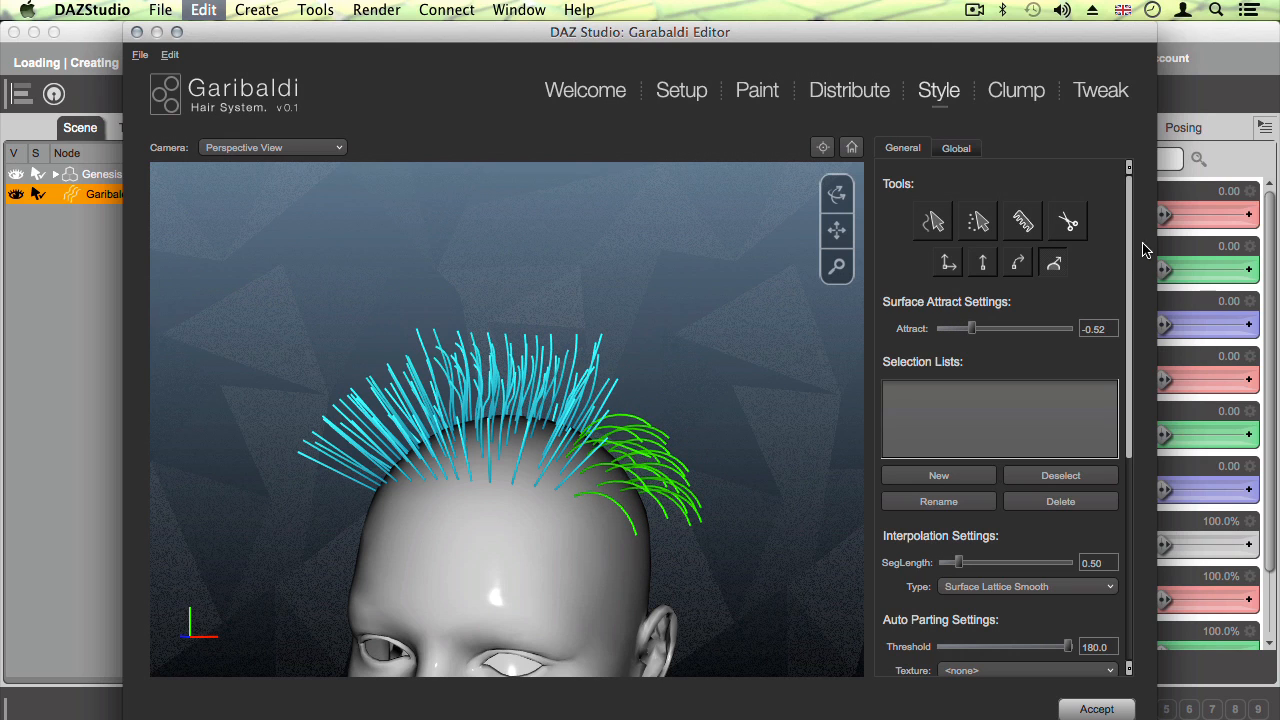
Step: Turn on Show Hair in the preview settings to display the hair along with the style curves
scroll(1124, 230, "down", 1)
left_click_drag(1128, 231, 1139, 473)
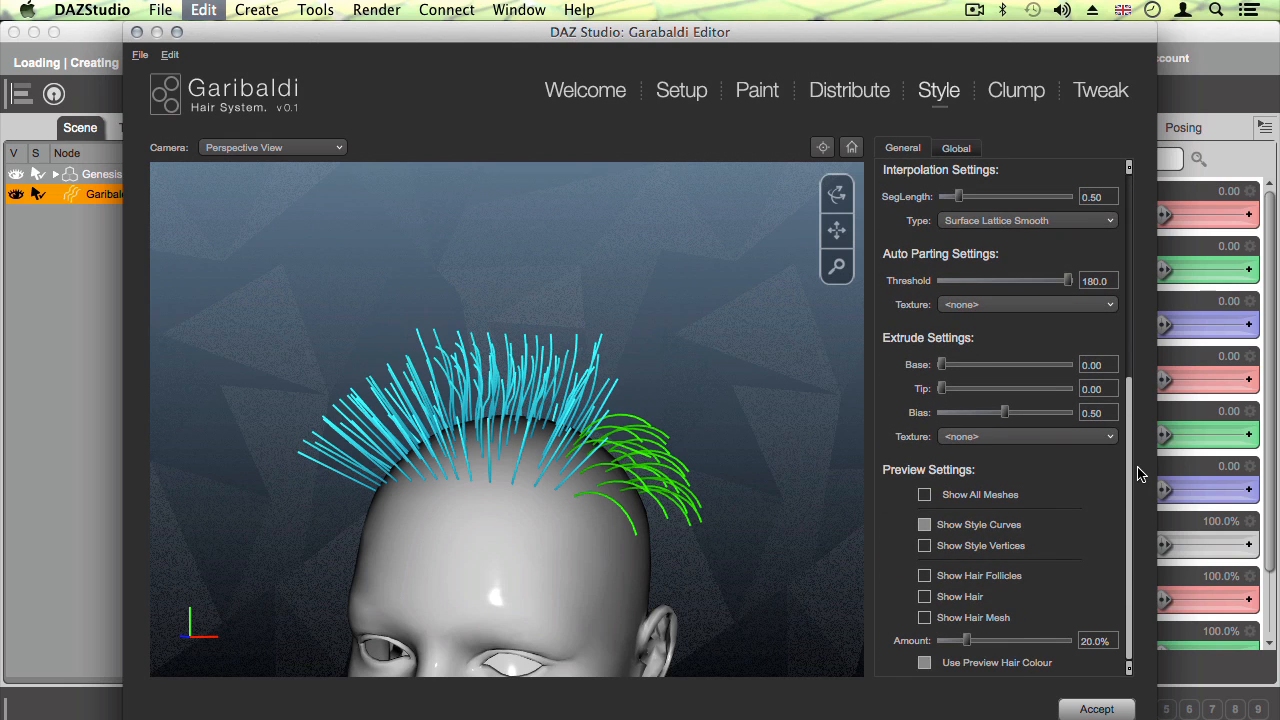
left_click(960, 597)
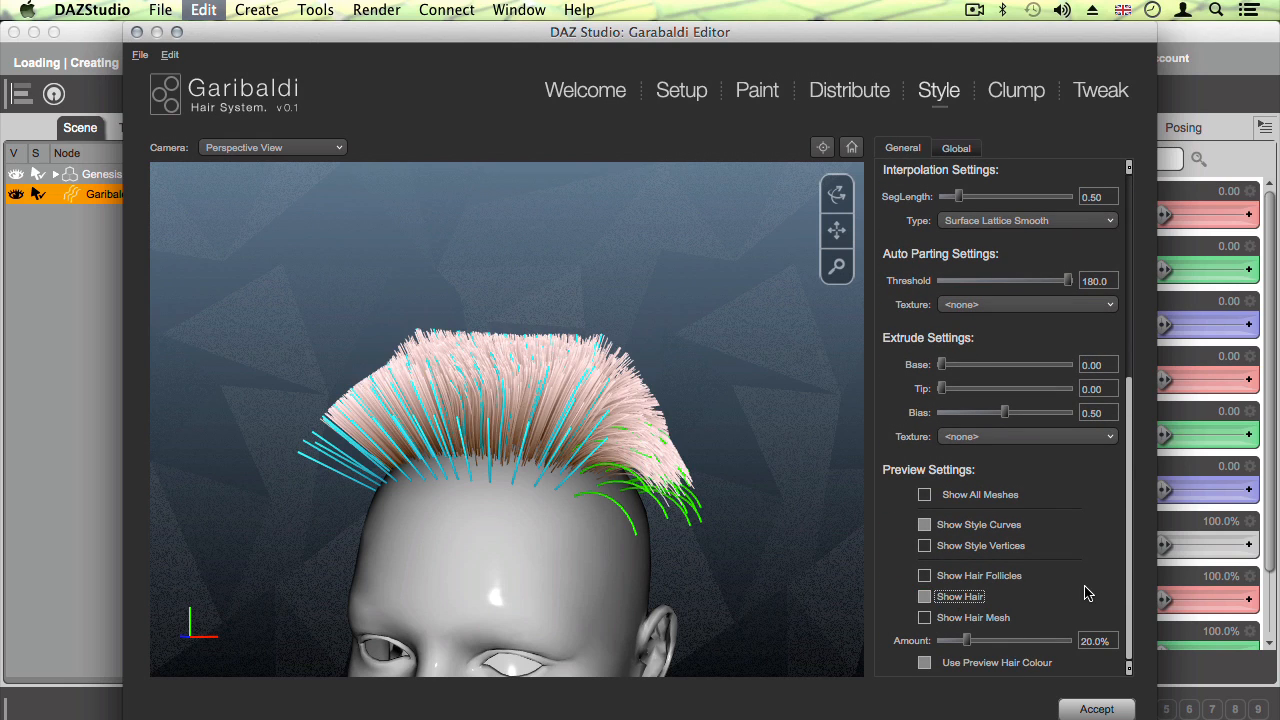
left_click_drag(1128, 547, 1130, 312)
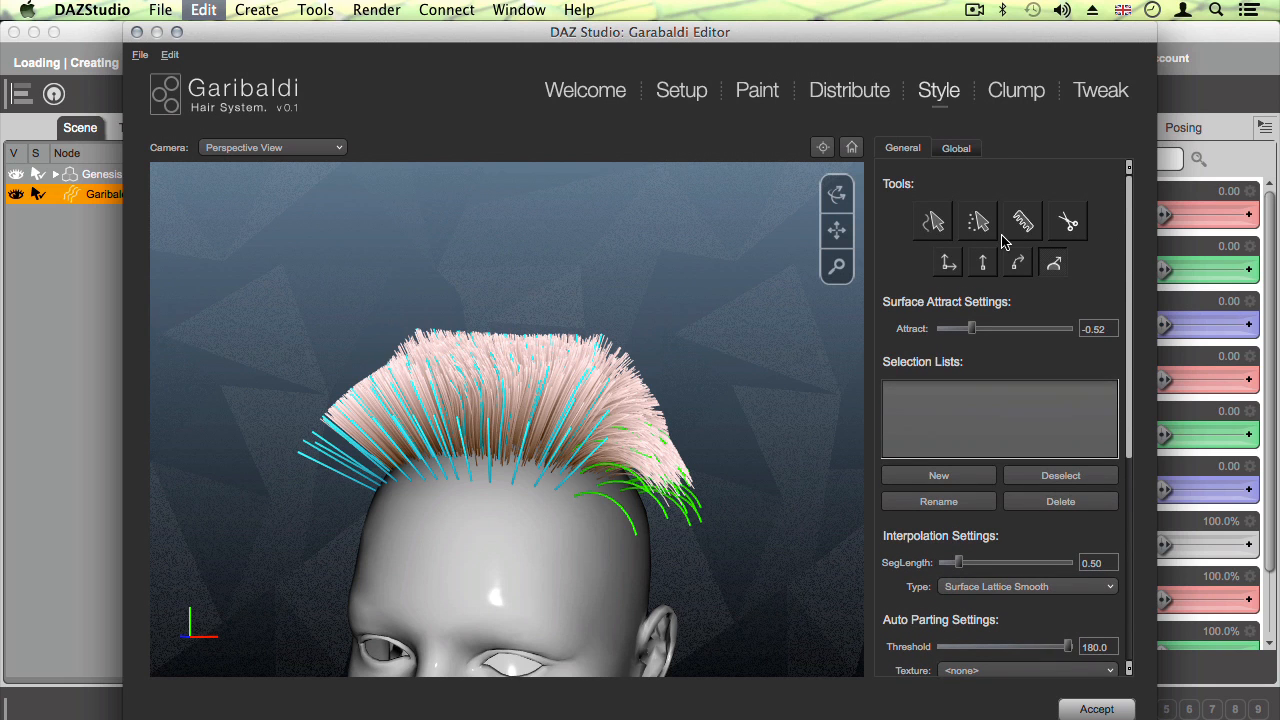
Step: Deselect the style curves and comb the hair down and outward around the head with the Comb brush at strength 0.50 and radius 50.0
left_click(936, 233)
left_click(665, 256)
left_click(1012, 225)
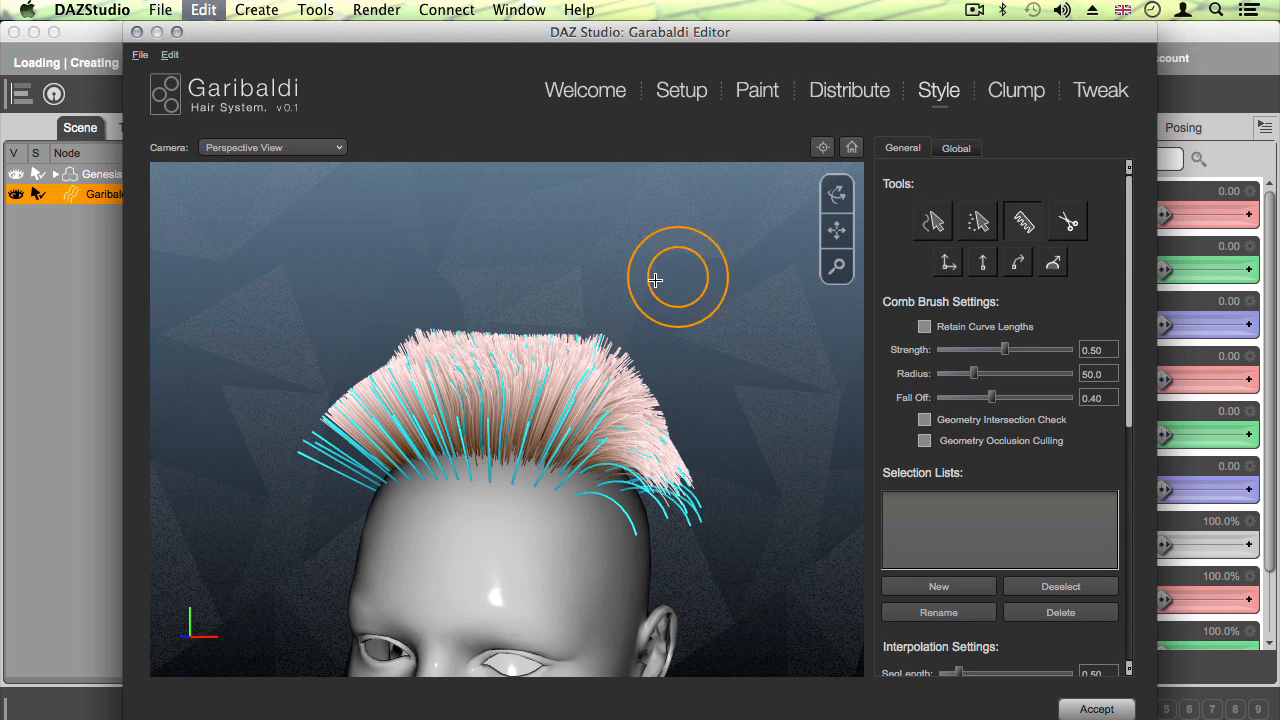
mouse_move(654, 280)
left_mouse_down("alt")
mouse_move(638, 437)
mouse_move(708, 320)
mouse_move(700, 298)
left_mouse_up("alt")
mouse_move(460, 325)
left_mouse_down()
mouse_move(344, 393)
mouse_move(294, 514)
left_mouse_up()
left_click_drag(420, 385, 474, 371, "alt")
mouse_move(486, 306)
left_mouse_down()
mouse_move(591, 337)
mouse_move(664, 429)
mouse_move(700, 443)
left_mouse_up()
mouse_move(669, 349)
left_mouse_down("alt")
mouse_move(320, 337)
mouse_move(425, 304)
mouse_move(329, 366)
mouse_move(263, 466)
mouse_move(271, 449)
mouse_move(765, 454)
left_mouse_up("alt")
mouse_move(371, 294)
left_mouse_down()
mouse_move(280, 437)
mouse_move(318, 531)
mouse_move(686, 463)
left_mouse_up()
mouse_move(314, 286)
left_mouse_down()
mouse_move(209, 600)
mouse_move(240, 540)
left_mouse_up()
mouse_move(364, 285)
left_mouse_down()
mouse_move(243, 545)
mouse_move(794, 459)
left_mouse_up()
mouse_move(363, 331)
left_mouse_down()
mouse_move(271, 571)
mouse_move(286, 594)
mouse_move(594, 256)
mouse_move(805, 225)
left_mouse_up()
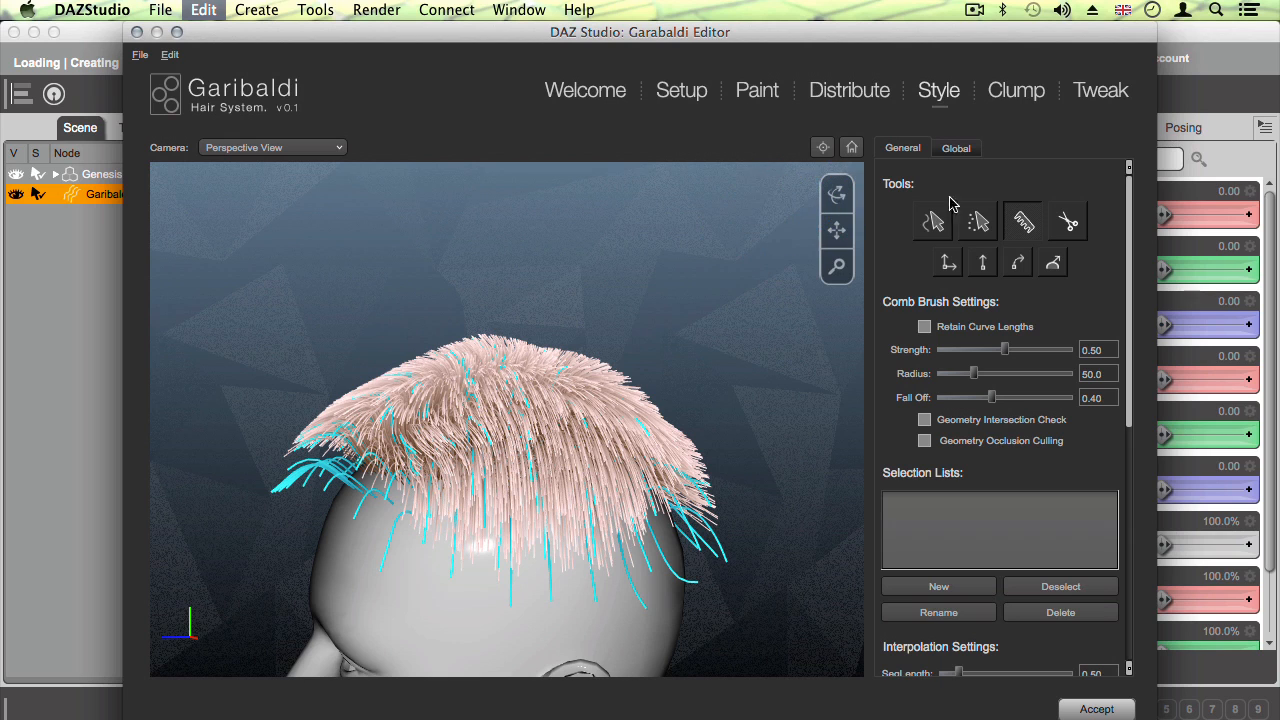
Step: In the Clump stage, preview the hairs as mesh with the preview amount at 100%
left_click(1016, 94)
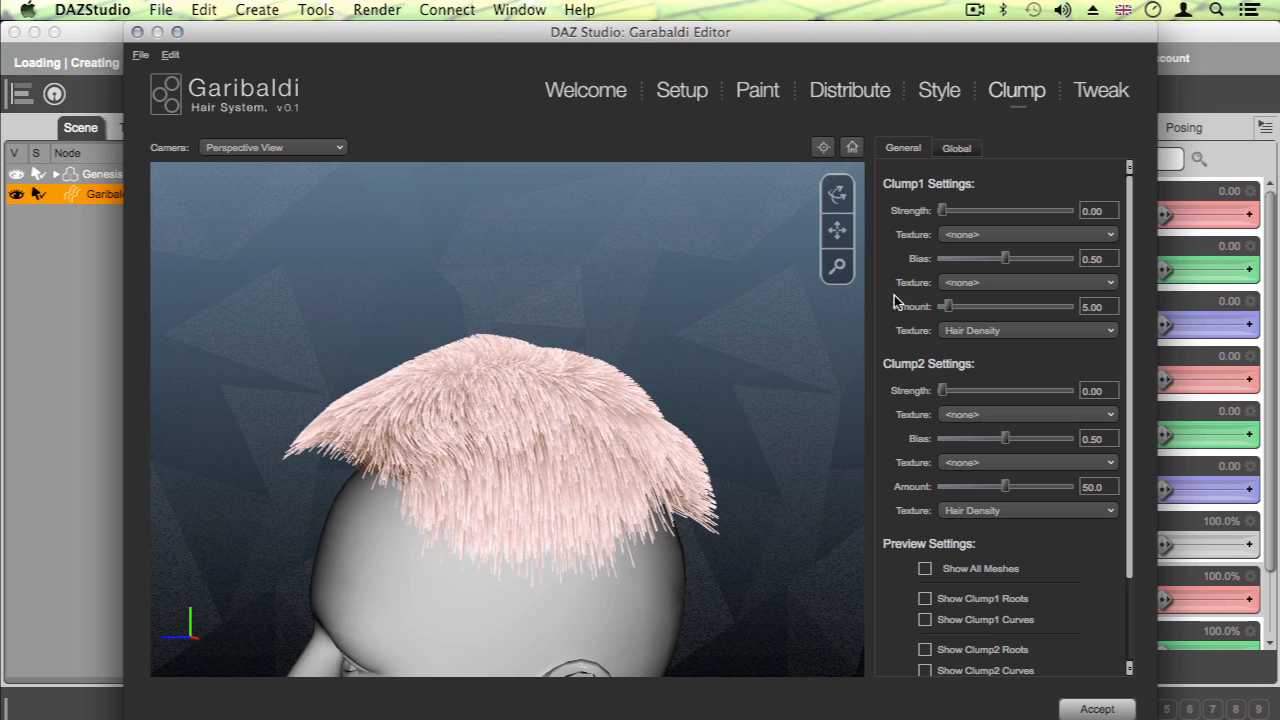
left_click_drag(1130, 289, 1103, 416)
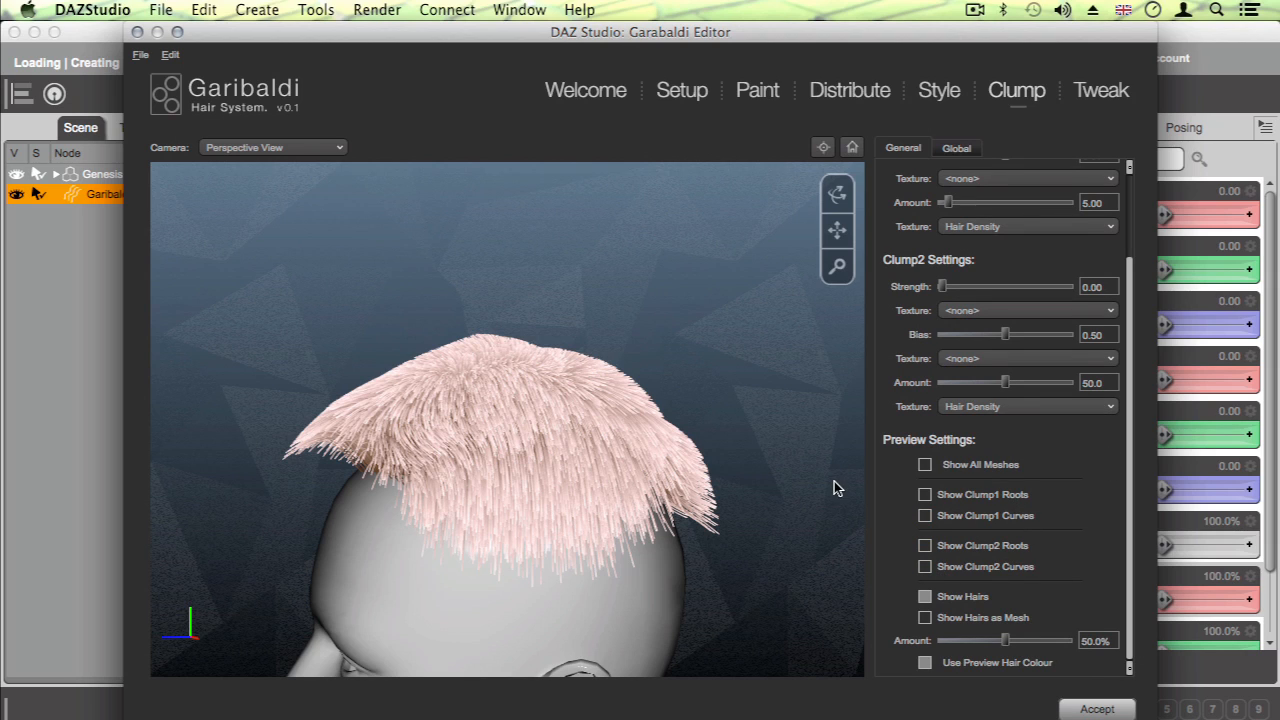
left_click_drag(1005, 641, 1072, 643)
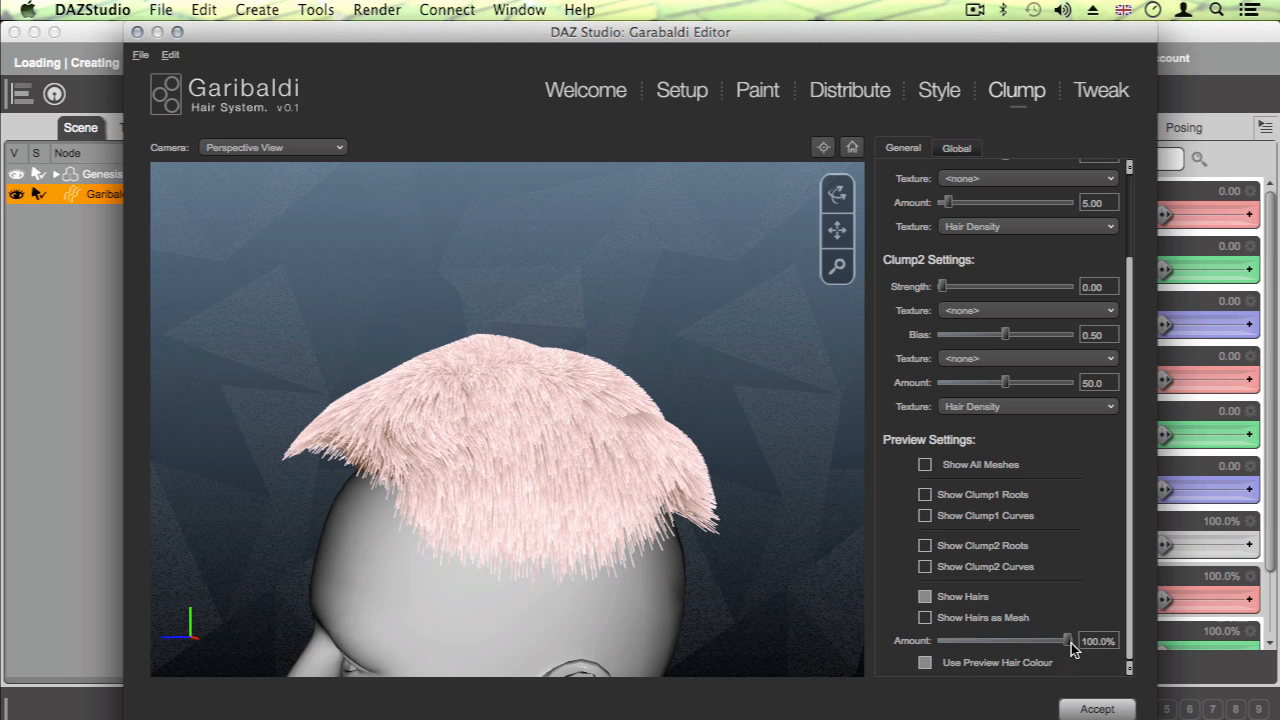
left_click(995, 618)
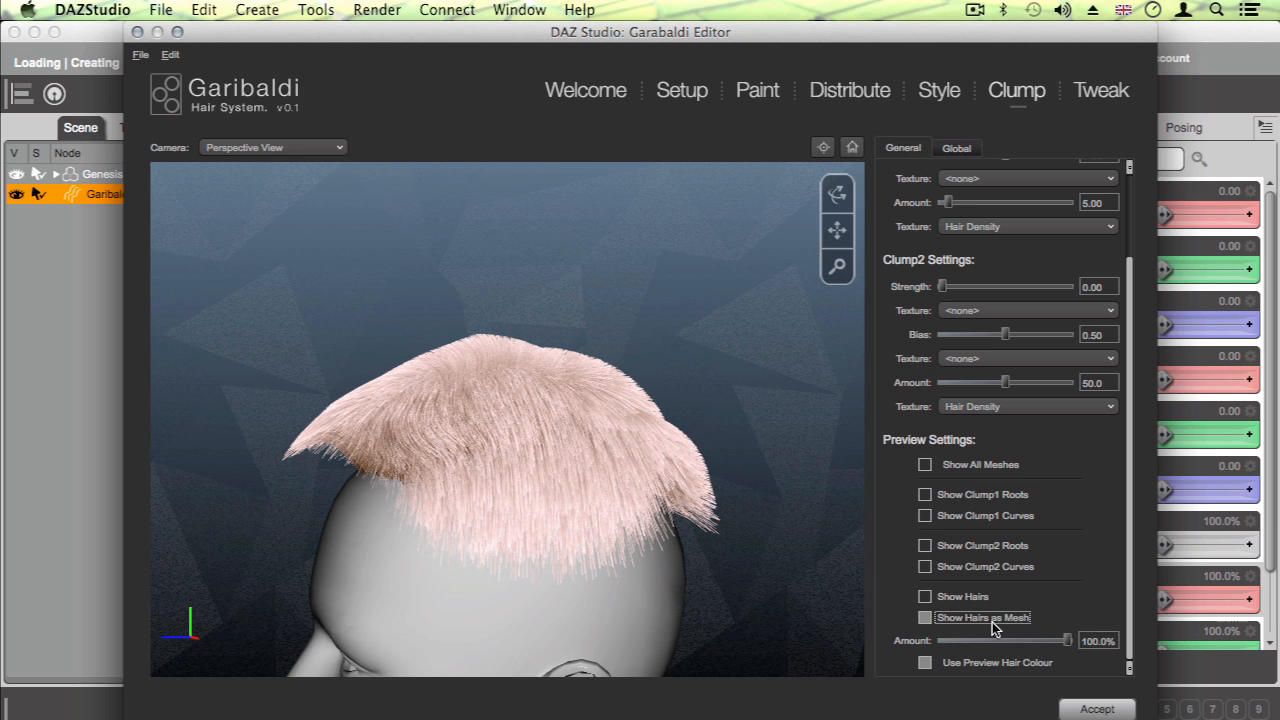
left_click_drag(733, 423, 687, 352)
Step: Set the Clump1 strength to 1.00, amount to 2.50 and bias to 0.42
left_click_drag(1131, 320, 1110, 208)
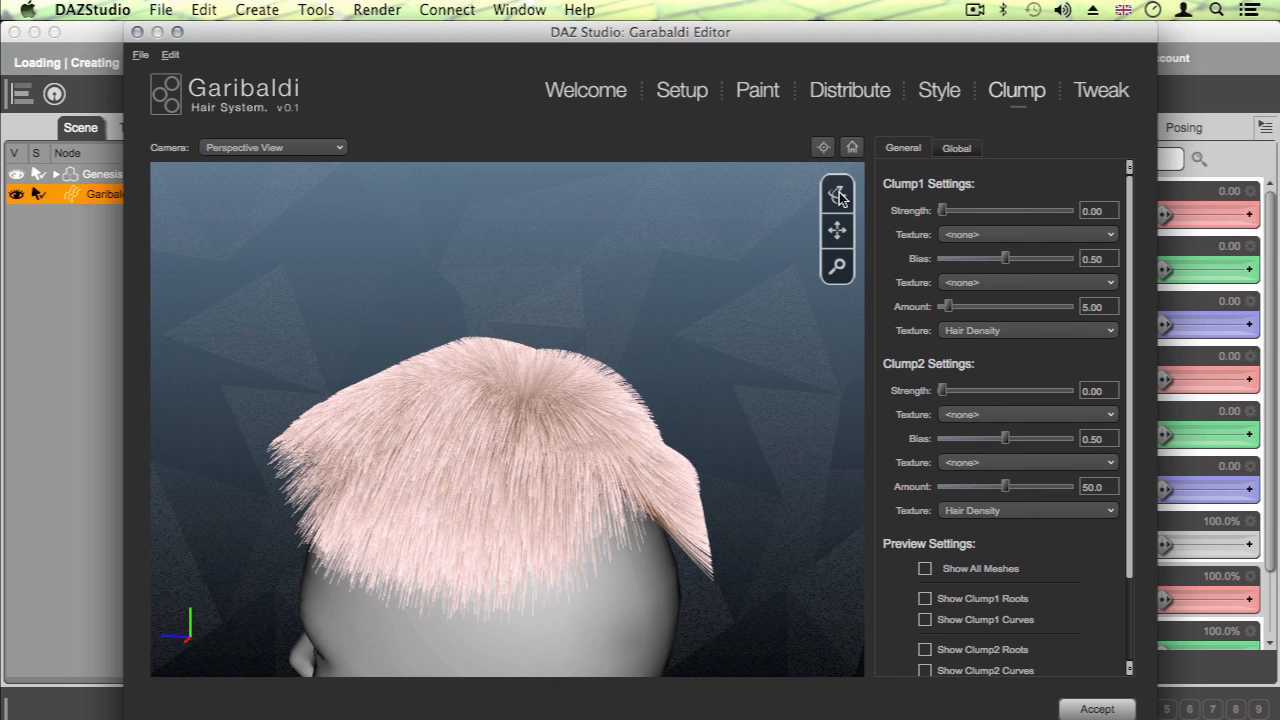
left_click_drag(837, 193, 1105, 208)
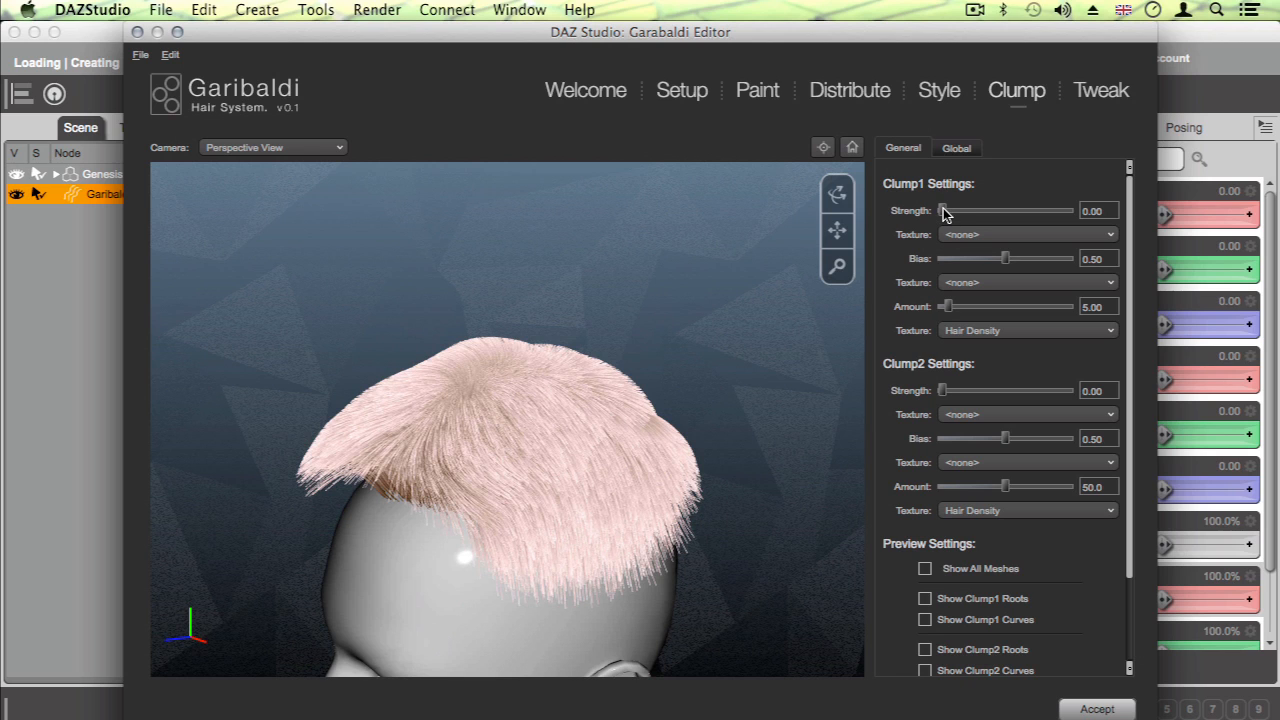
left_click_drag(943, 210, 1068, 210)
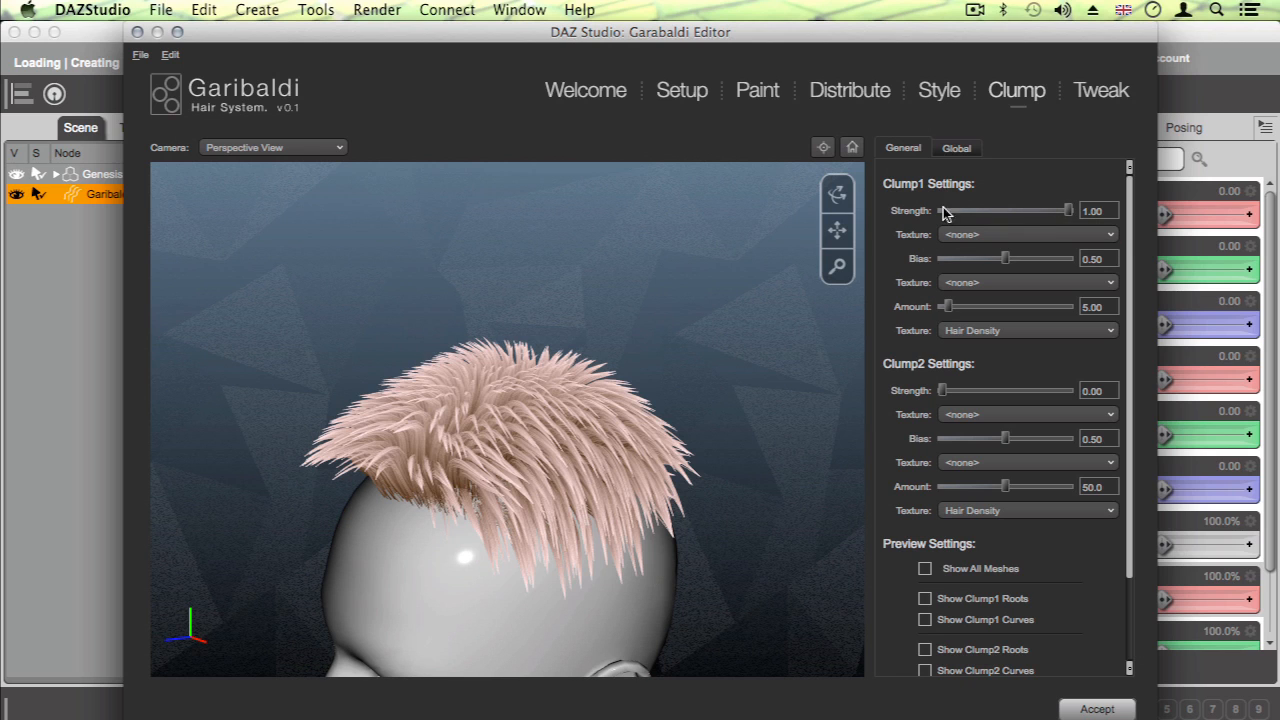
mouse_move(1068, 211)
left_mouse_down()
mouse_move(955, 224)
mouse_move(1066, 209)
mouse_move(1086, 220)
left_mouse_up()
left_click_drag(800, 208, 591, 272)
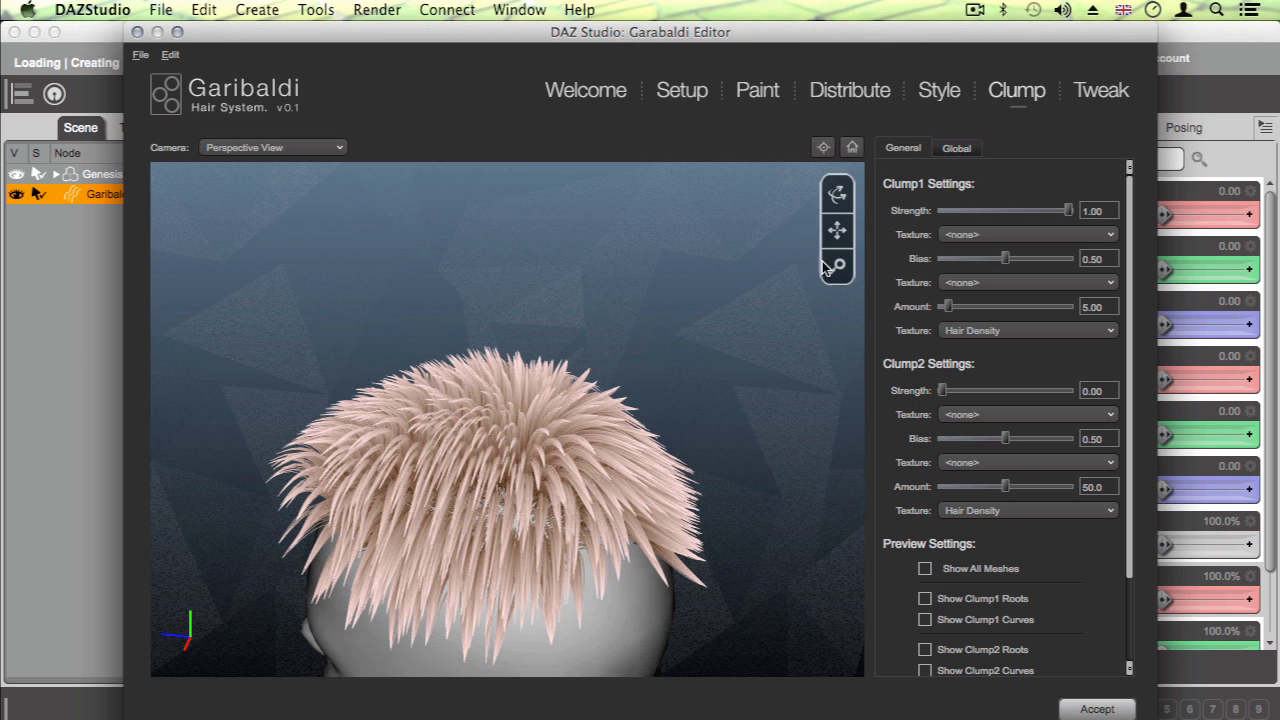
mouse_move(950, 307)
left_mouse_down()
mouse_move(976, 306)
mouse_move(952, 306)
left_mouse_up()
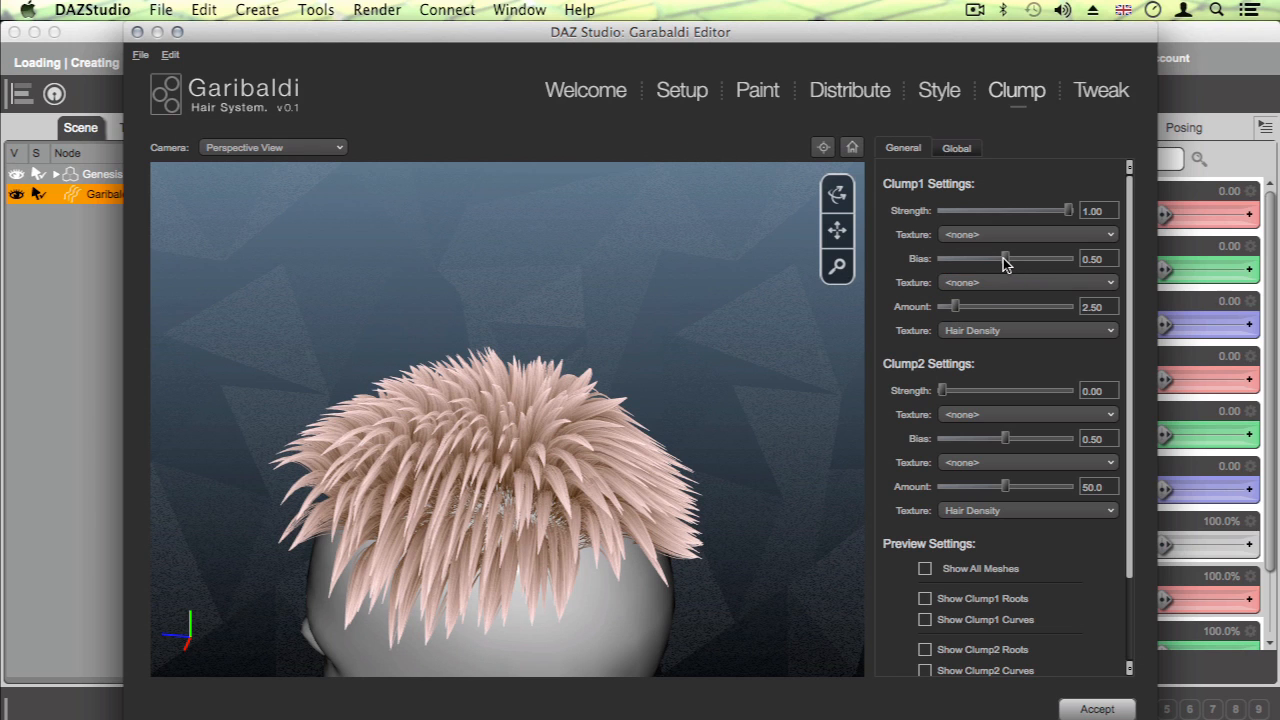
mouse_move(1005, 262)
left_mouse_down()
mouse_move(954, 263)
mouse_move(1050, 264)
mouse_move(997, 266)
mouse_move(994, 278)
left_mouse_up()
left_click_drag(686, 374, 614, 350)
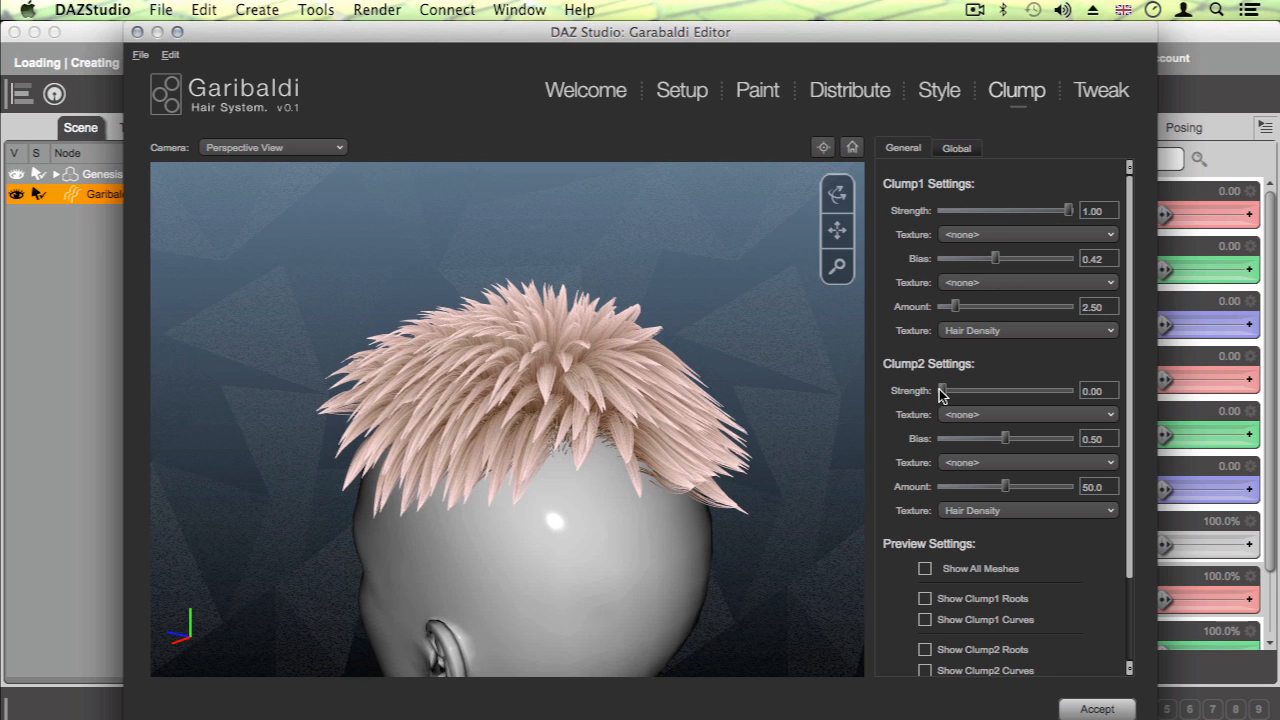
Step: Set the Clump2 strength to 1.00, bias to 0.64 and amount to 34.0
left_click_drag(942, 392, 1112, 400)
left_click_drag(763, 425, 720, 434)
scroll(506, 464, "up", 5)
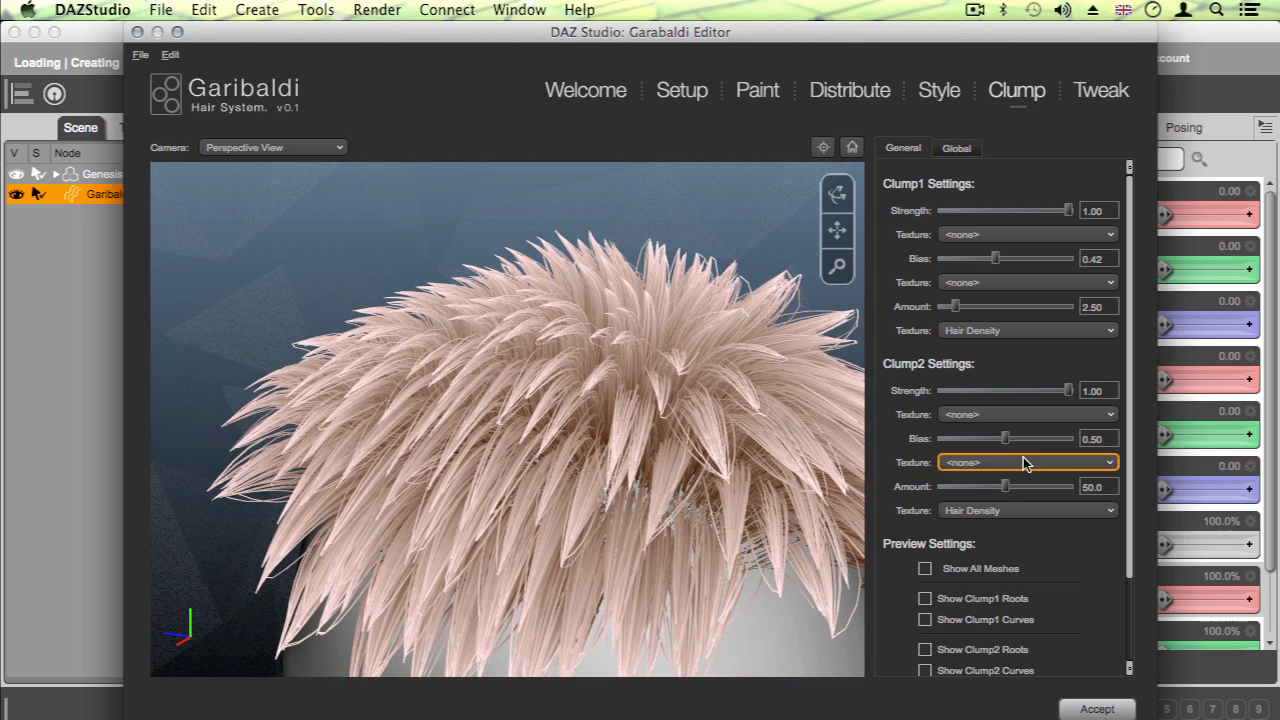
left_click_drag(1003, 443, 1023, 440)
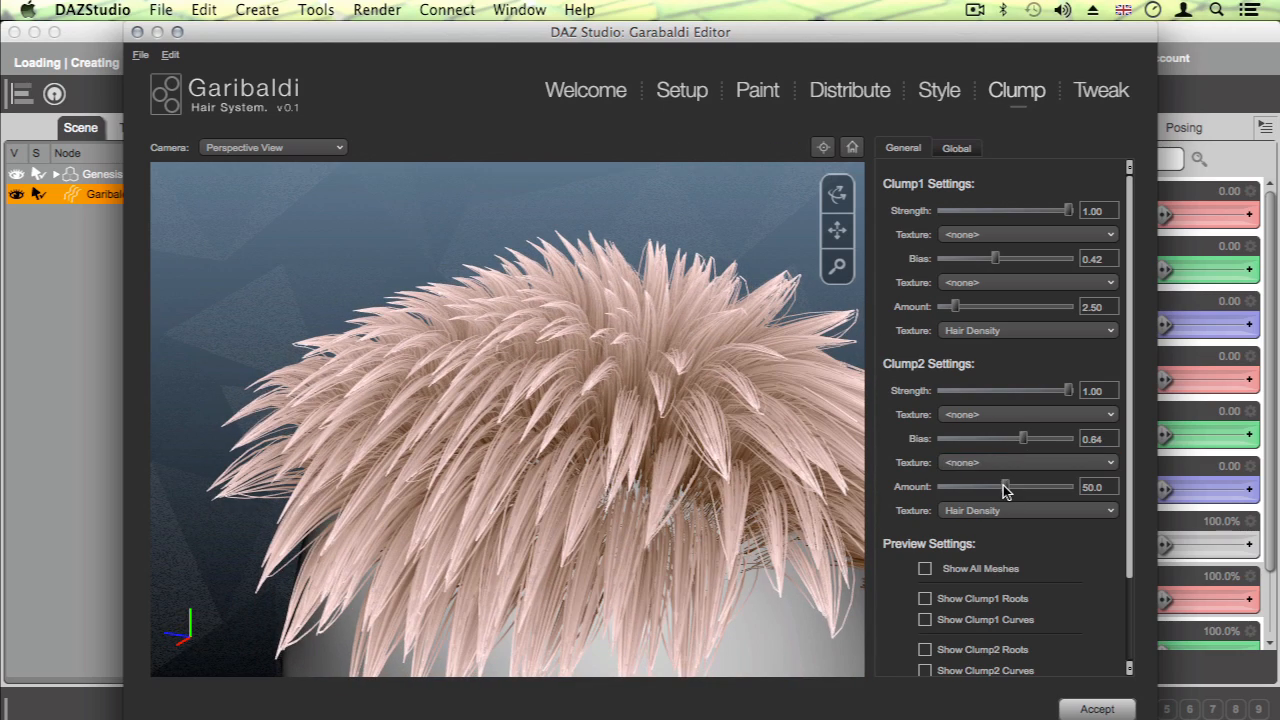
left_click_drag(1005, 486, 984, 489)
left_click_drag(650, 440, 656, 413)
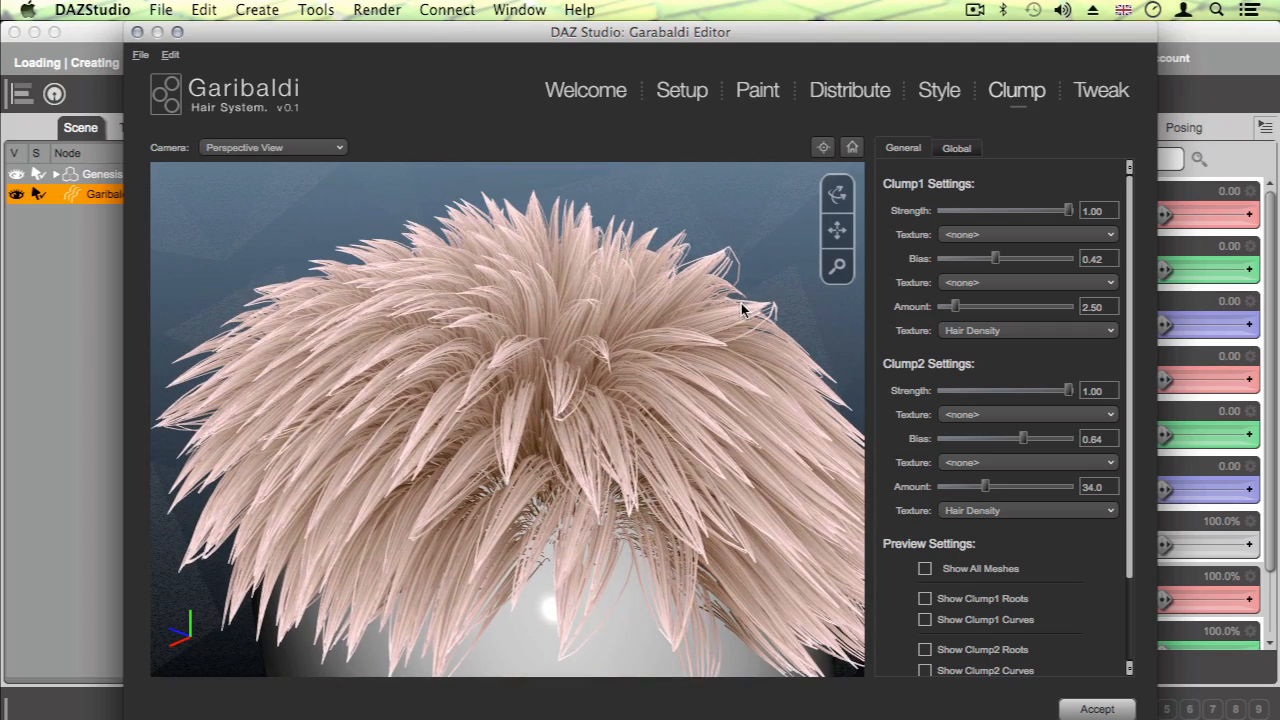
Step: In the Tweak stage, preview the hairs as mesh with the preview amount at 100%
left_click(1101, 92)
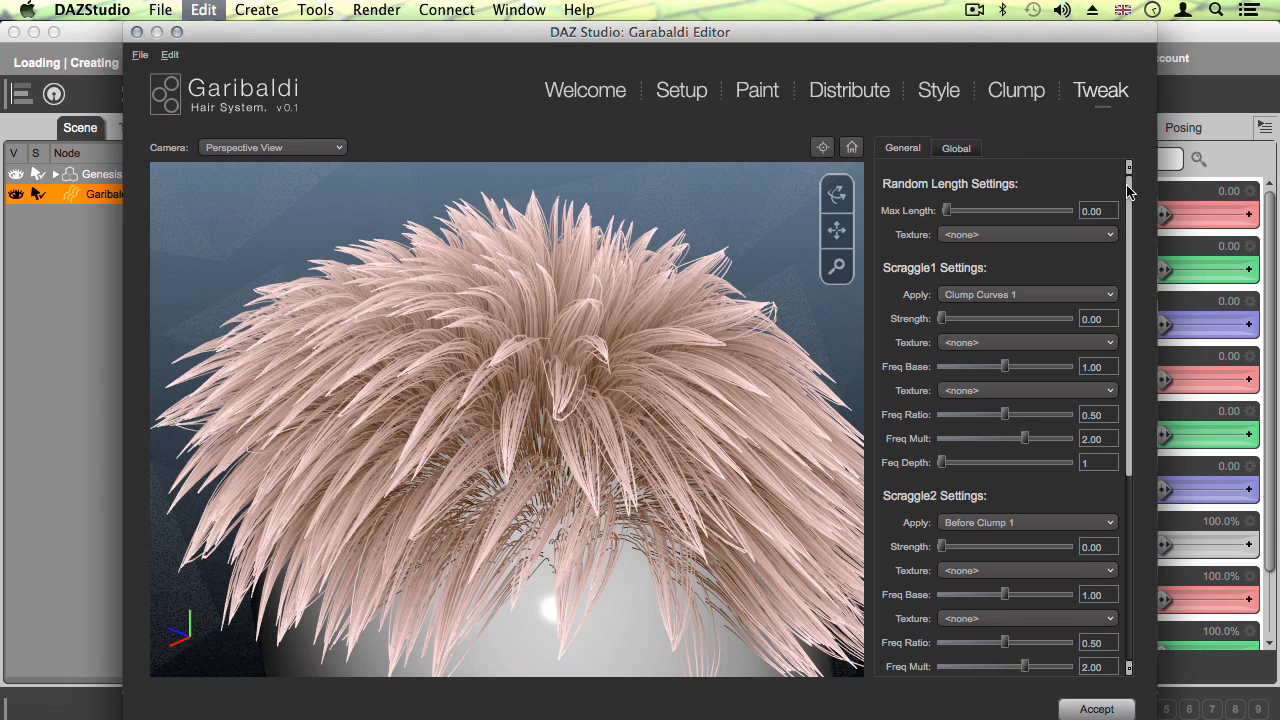
left_click_drag(1128, 190, 1124, 398)
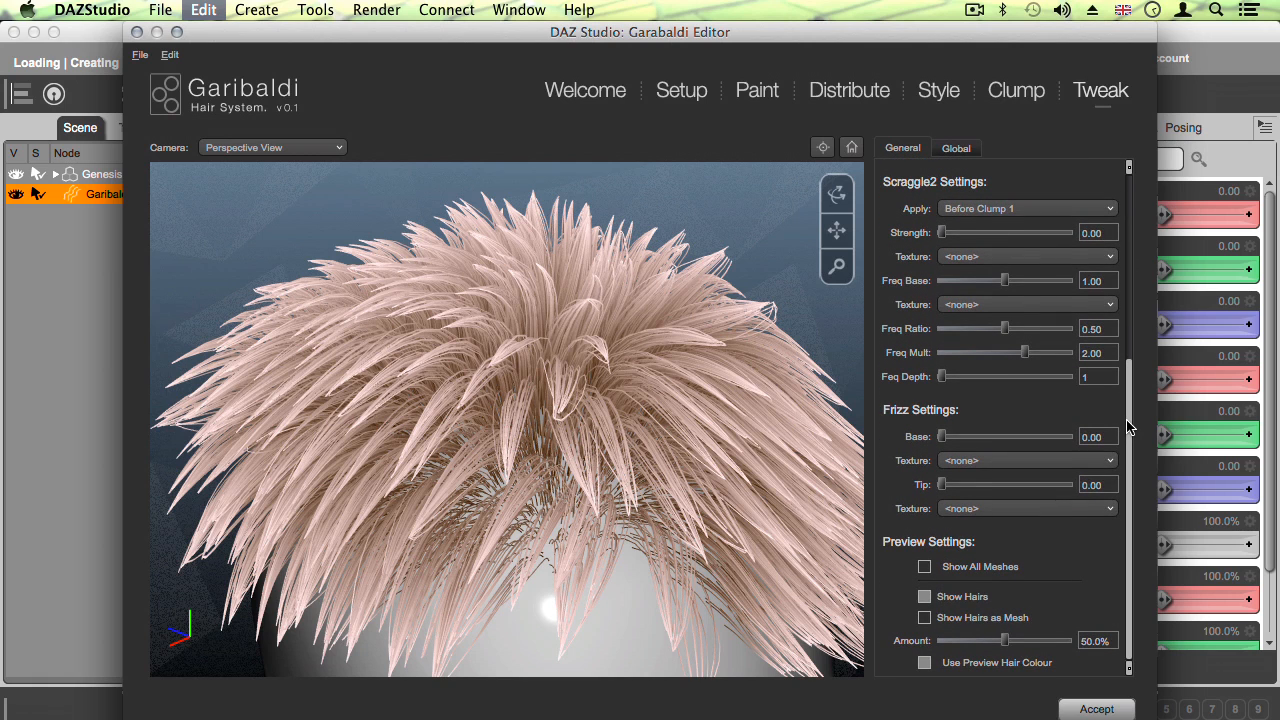
left_click(986, 619)
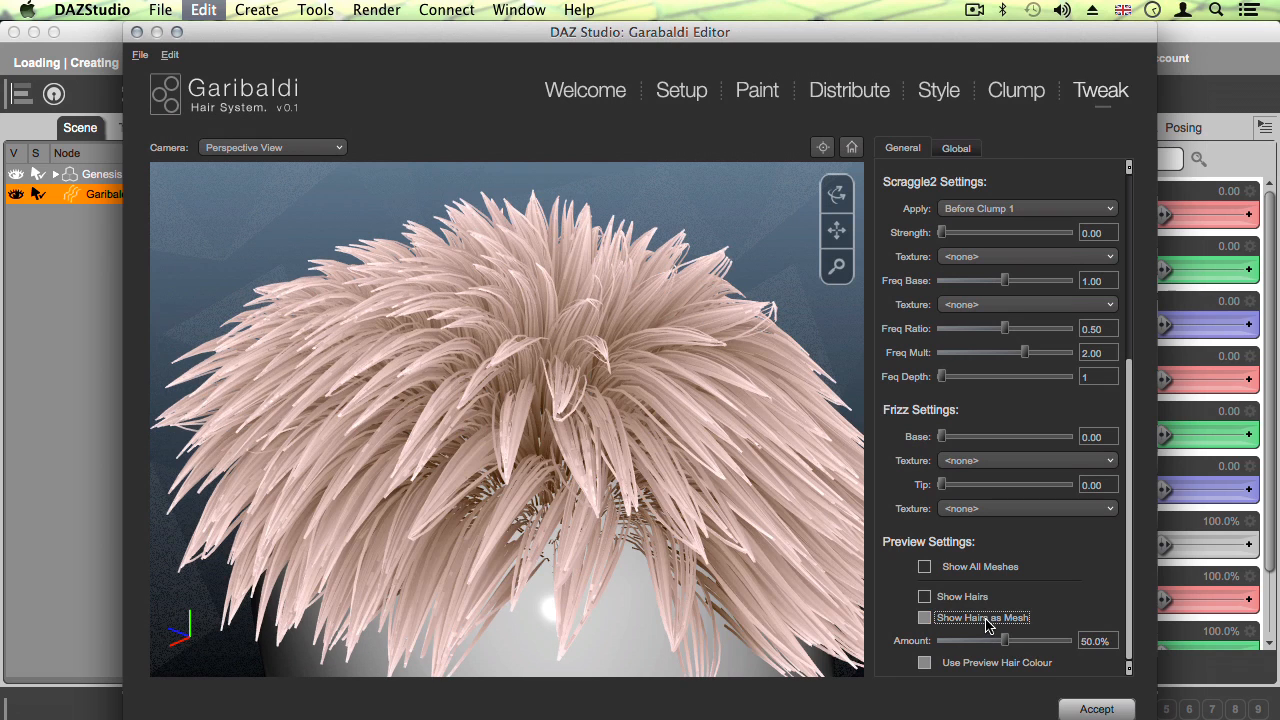
left_click_drag(1005, 640, 1066, 640)
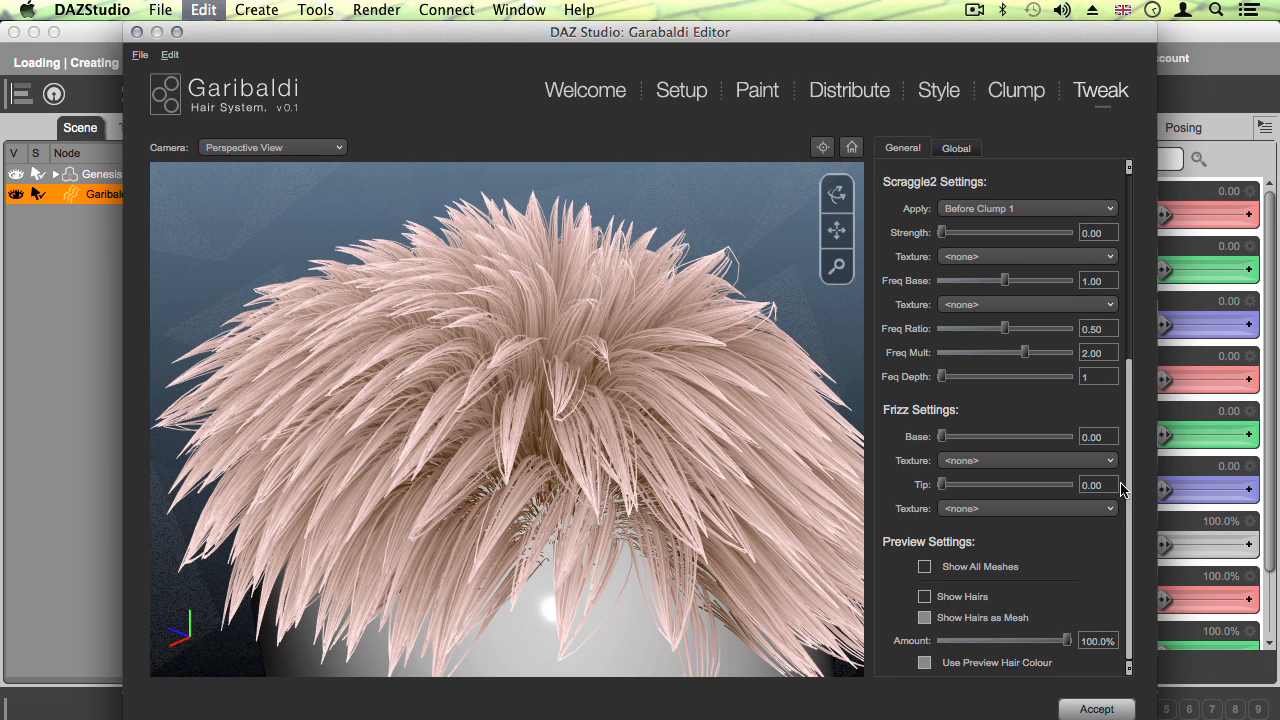
Step: Set the random max length to 3.90 and apply Scraggle1 to Clump Curves 2 with strength 1.16 and frequency base 0.58
left_click_drag(1128, 489, 1118, 287)
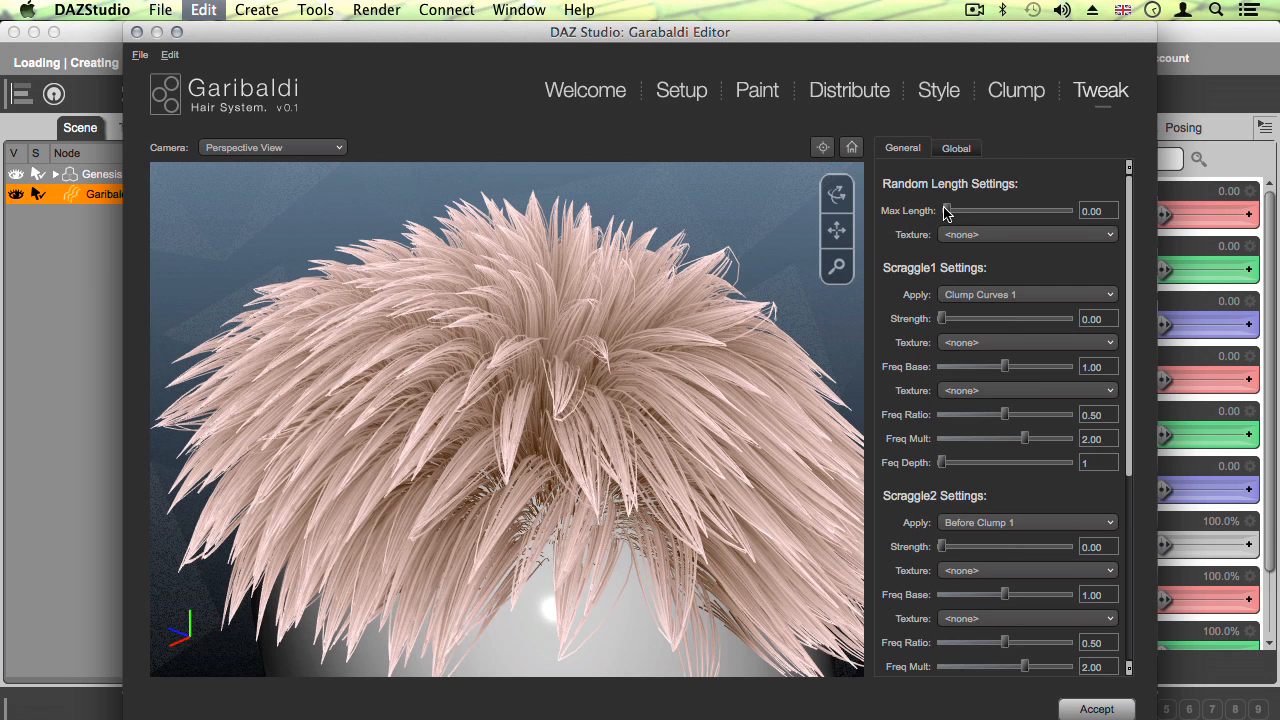
left_click_drag(946, 211, 994, 209)
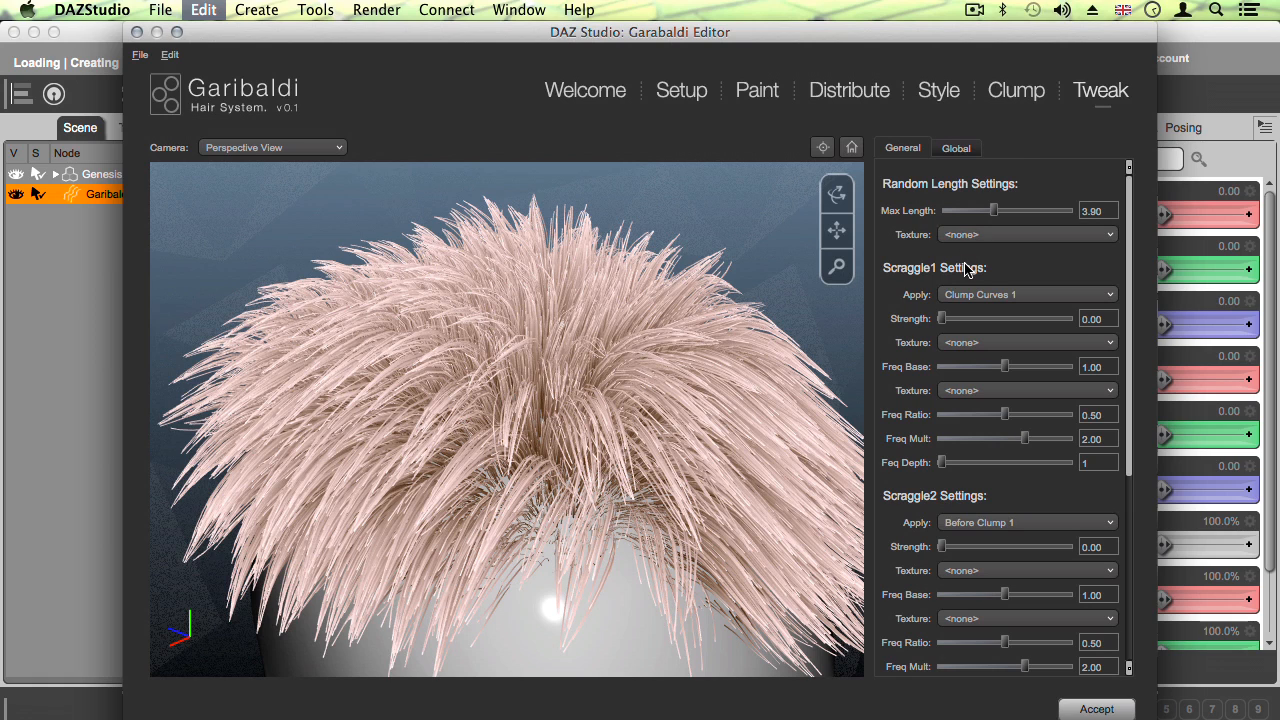
left_click(977, 295)
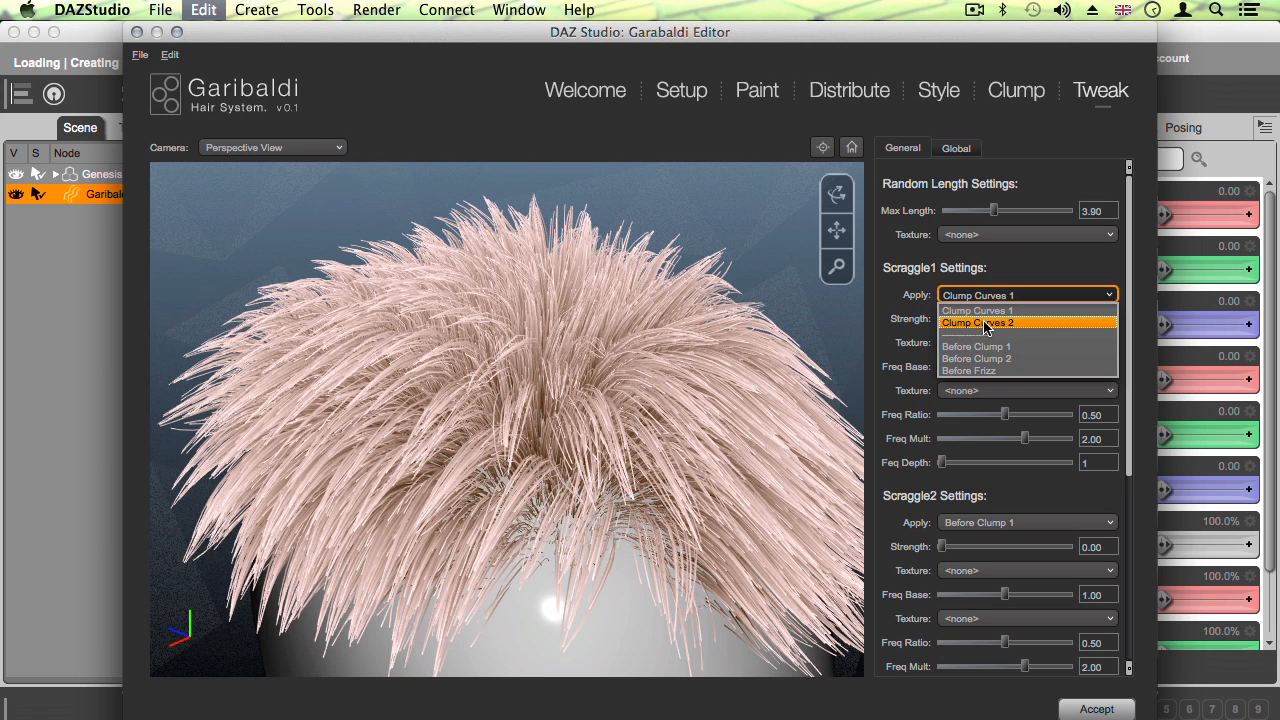
left_click(984, 323)
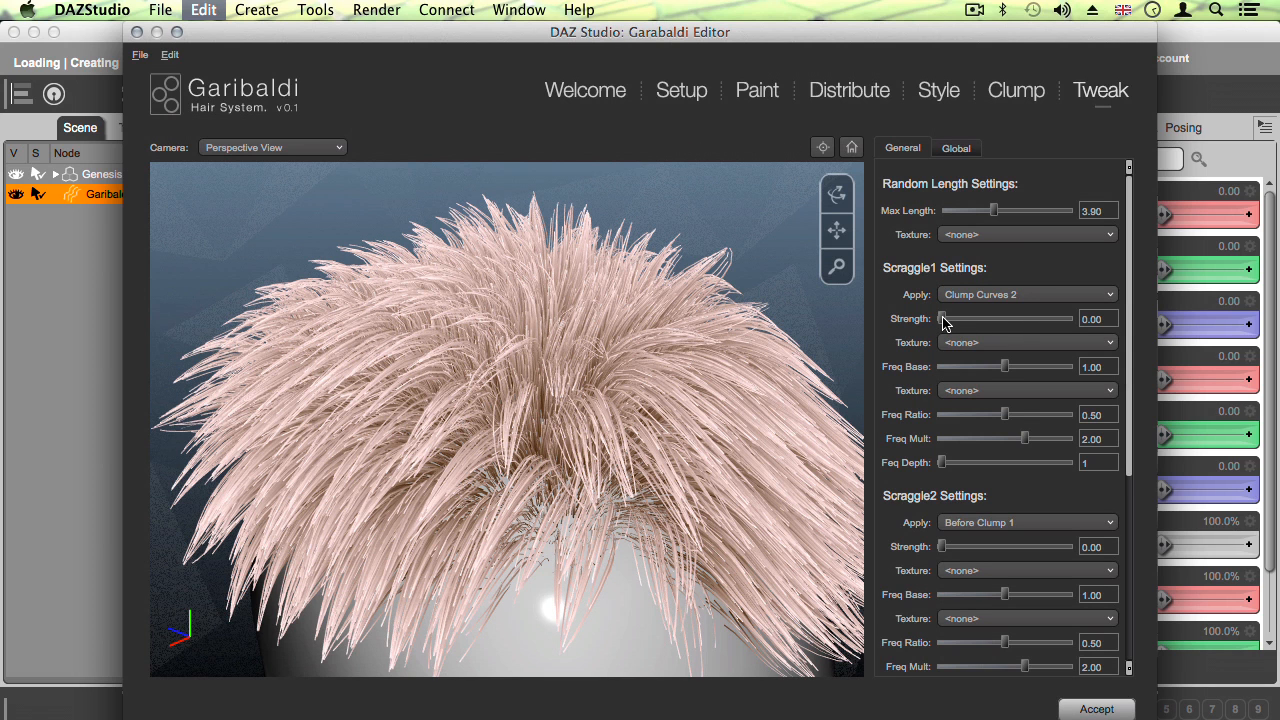
left_click_drag(943, 318, 1014, 322)
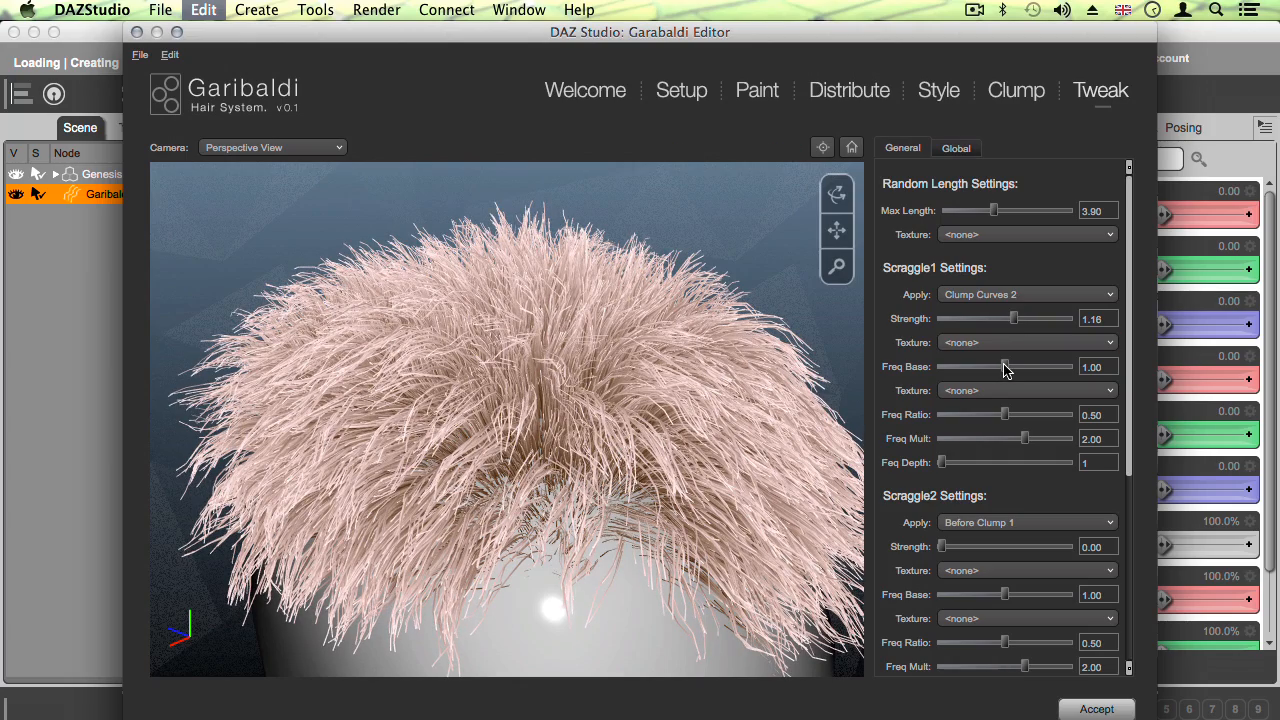
left_click_drag(1005, 370, 977, 370)
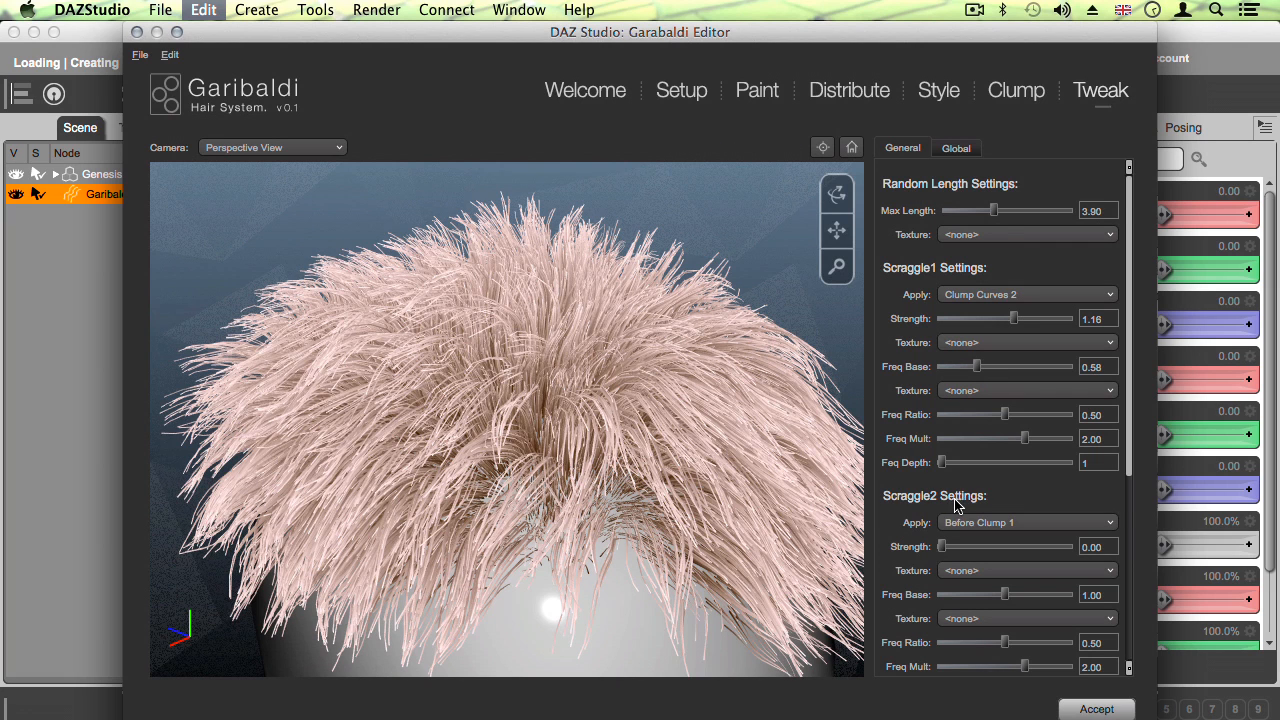
Step: Apply Scraggle2 before Clump 2 with strength 0.96 and frequency base 1.26
scroll(896, 505, "down", 4)
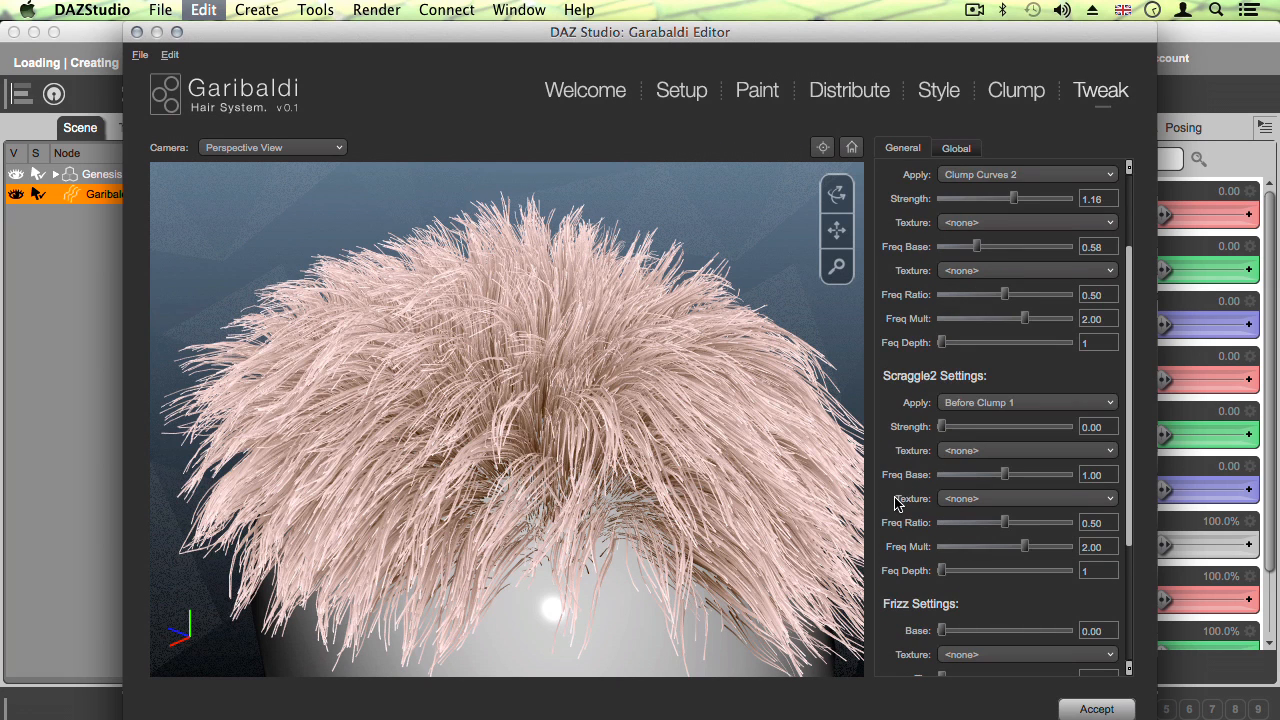
left_click(980, 402)
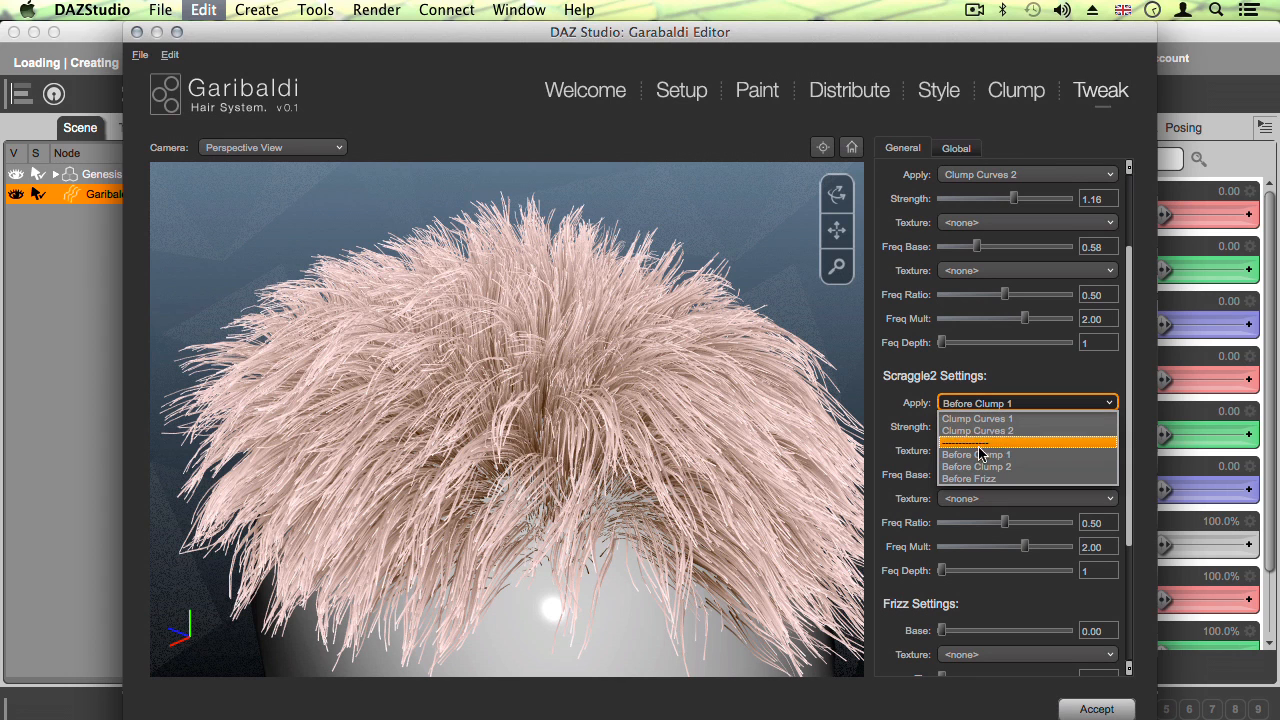
left_click(988, 476)
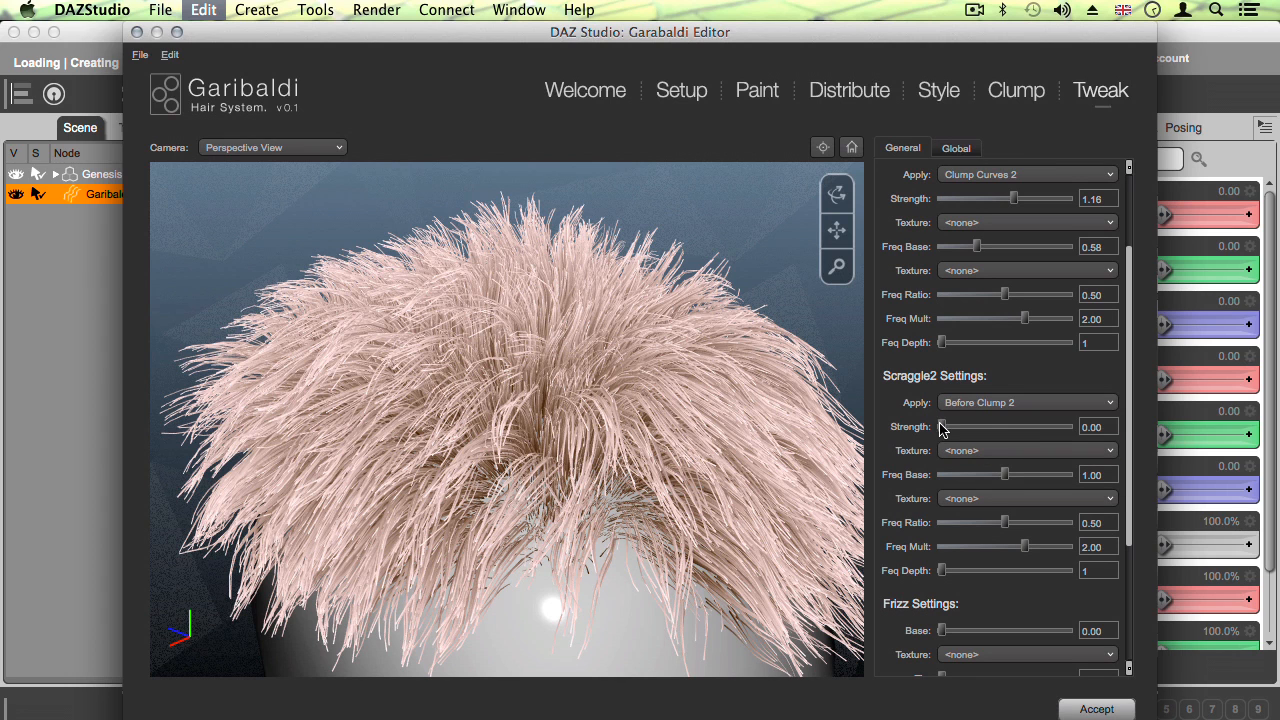
left_click_drag(942, 427, 1005, 430)
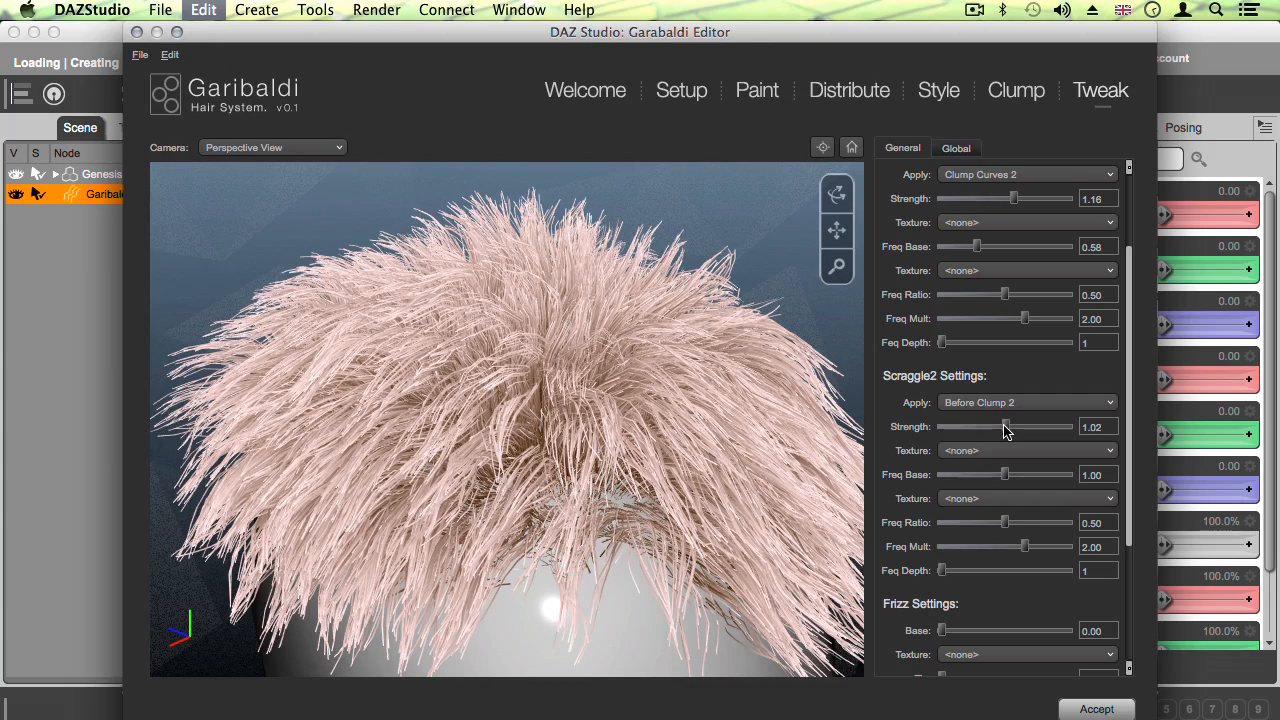
left_click_drag(1005, 480, 1021, 474)
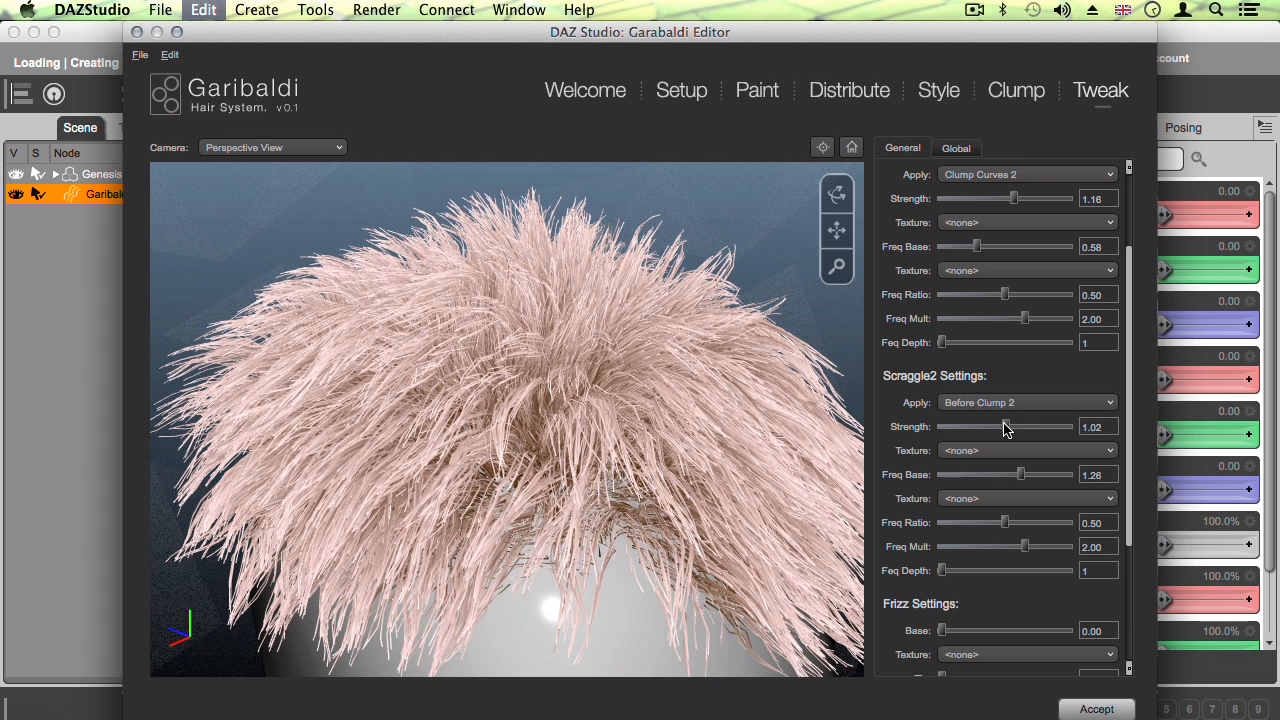
left_click_drag(1005, 428, 1001, 427)
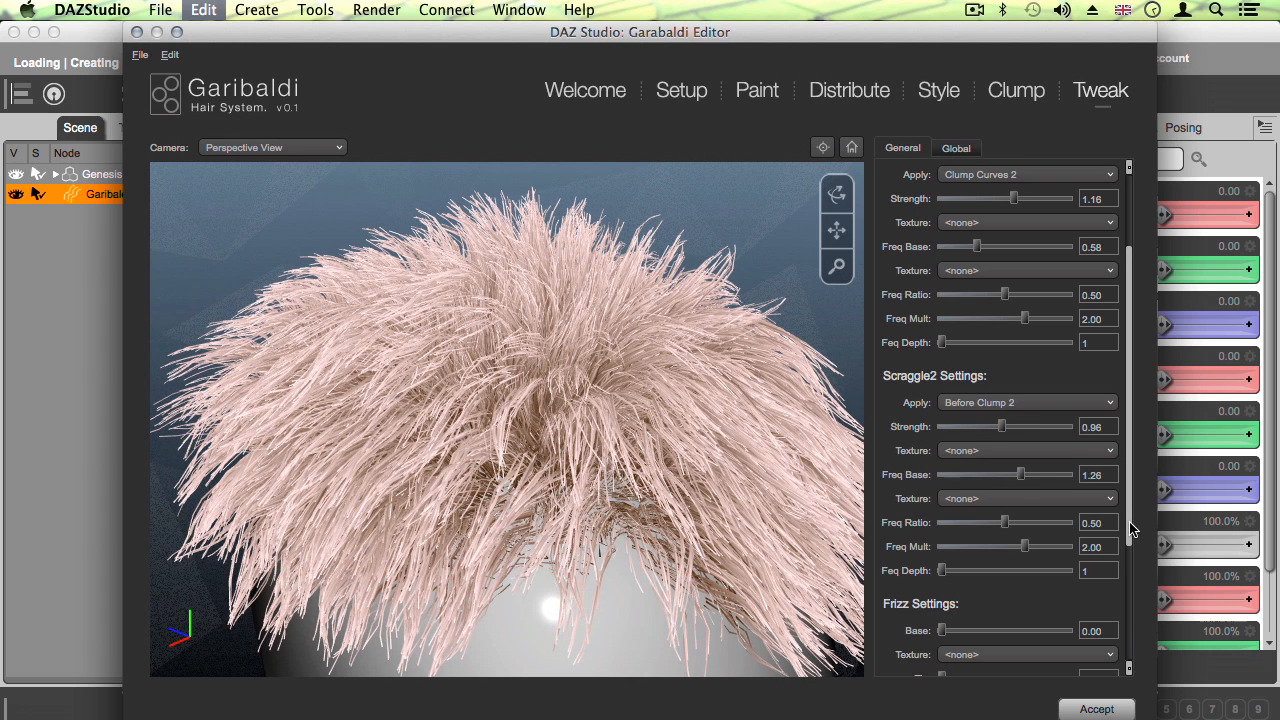
Step: Add a frizz of 0.02 at the hair tips and a slight frizz at the base, and accept the finished hair into the scene
scroll(1127, 538, "down", 5)
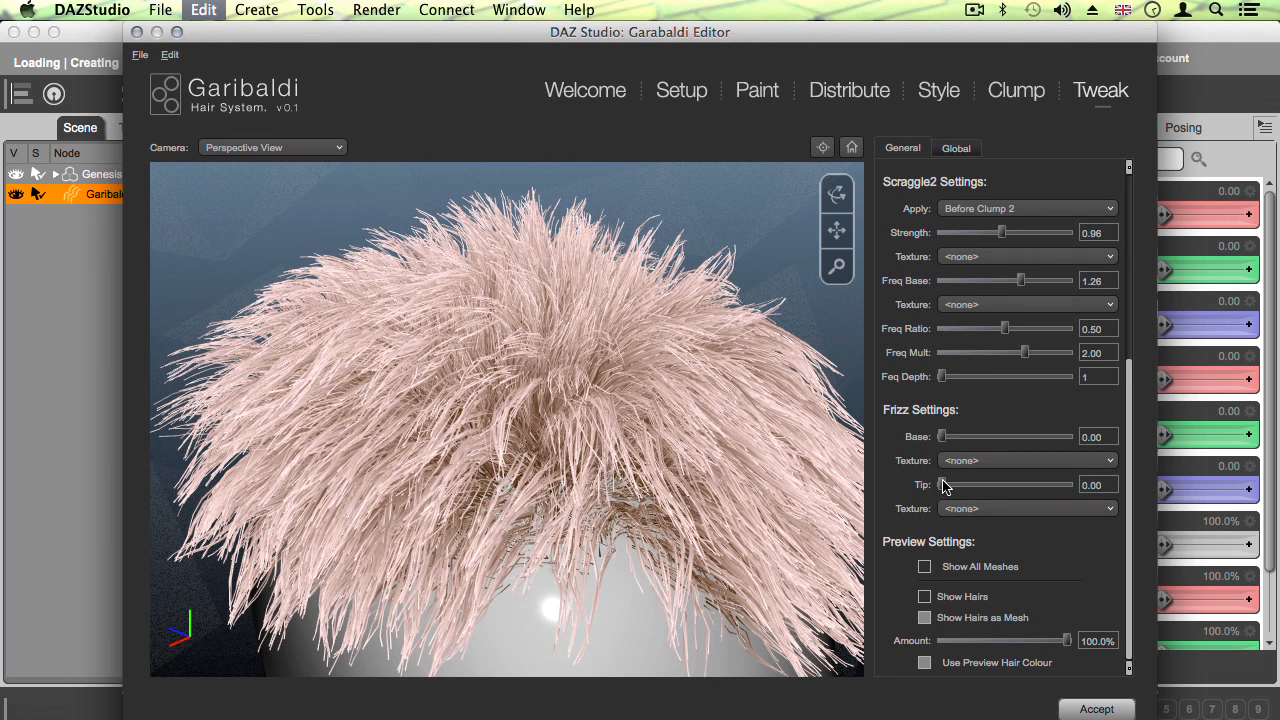
mouse_move(942, 489)
left_mouse_down()
mouse_move(1069, 494)
mouse_move(953, 495)
left_mouse_up()
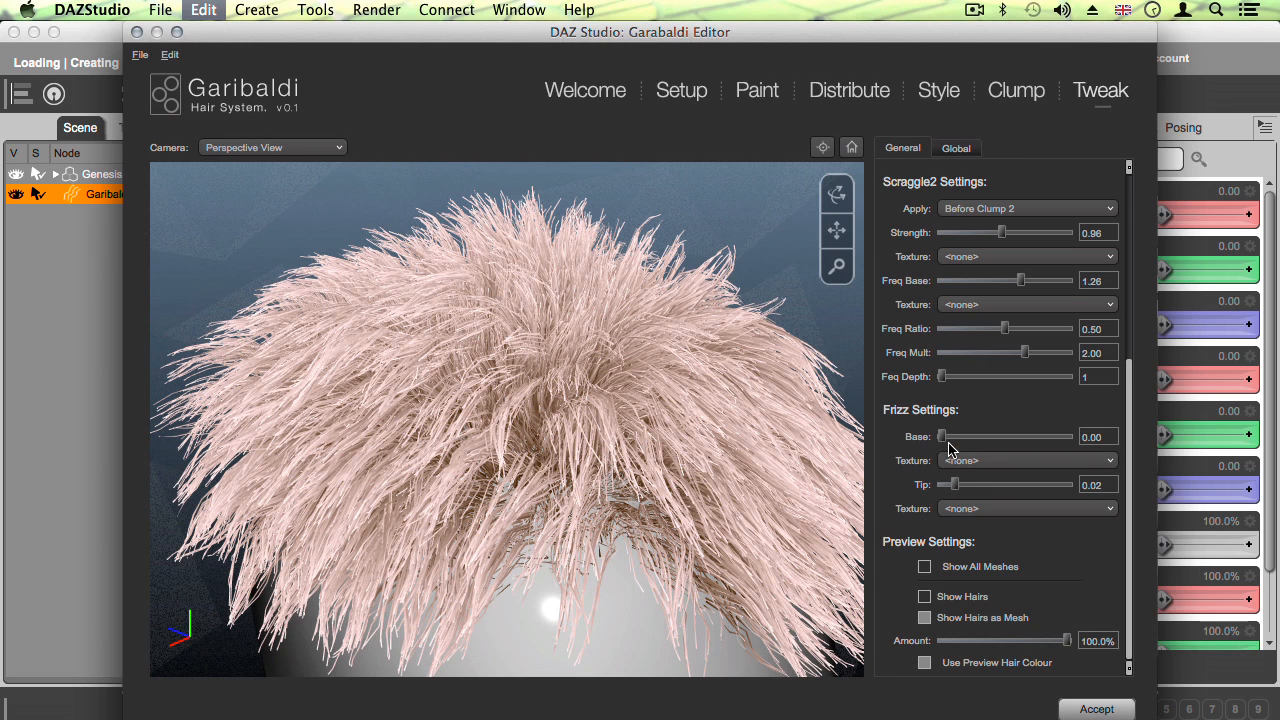
left_click_drag(944, 437, 953, 440)
left_click(1096, 709)
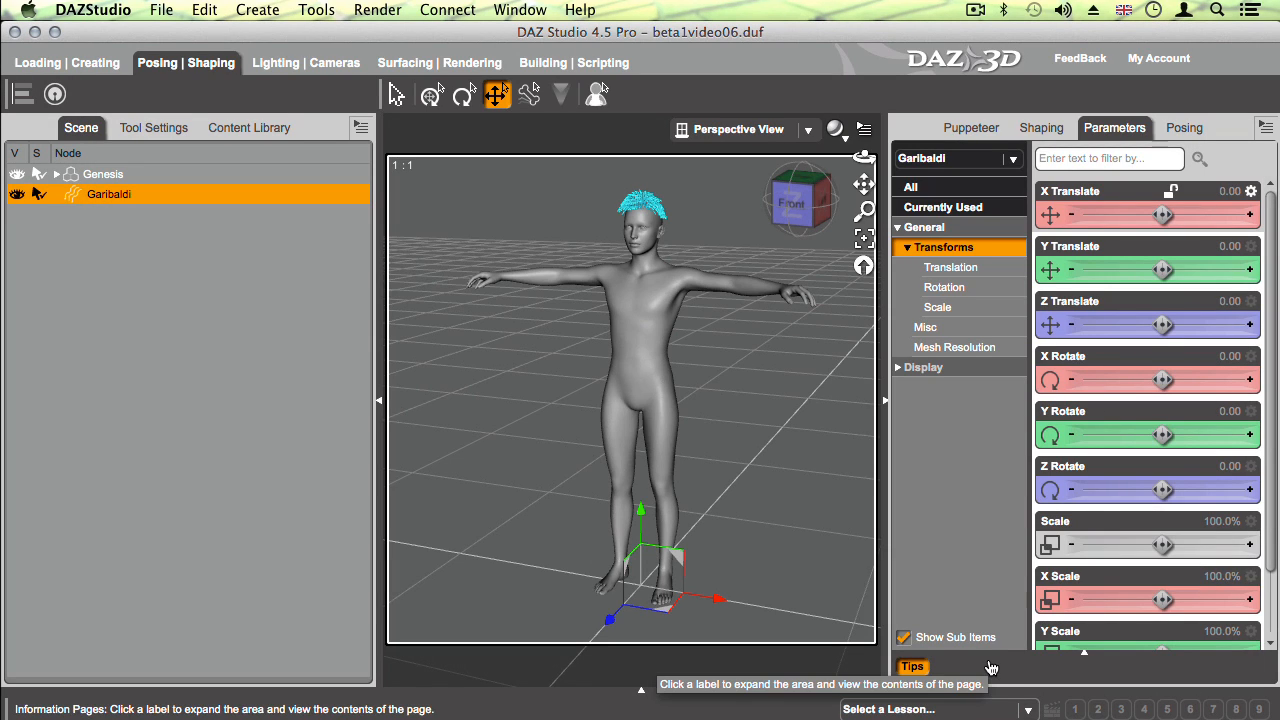
Step: Move the Genesis figure's head to test how the hair follows it, and restore the figure's pose
left_click(643, 235)
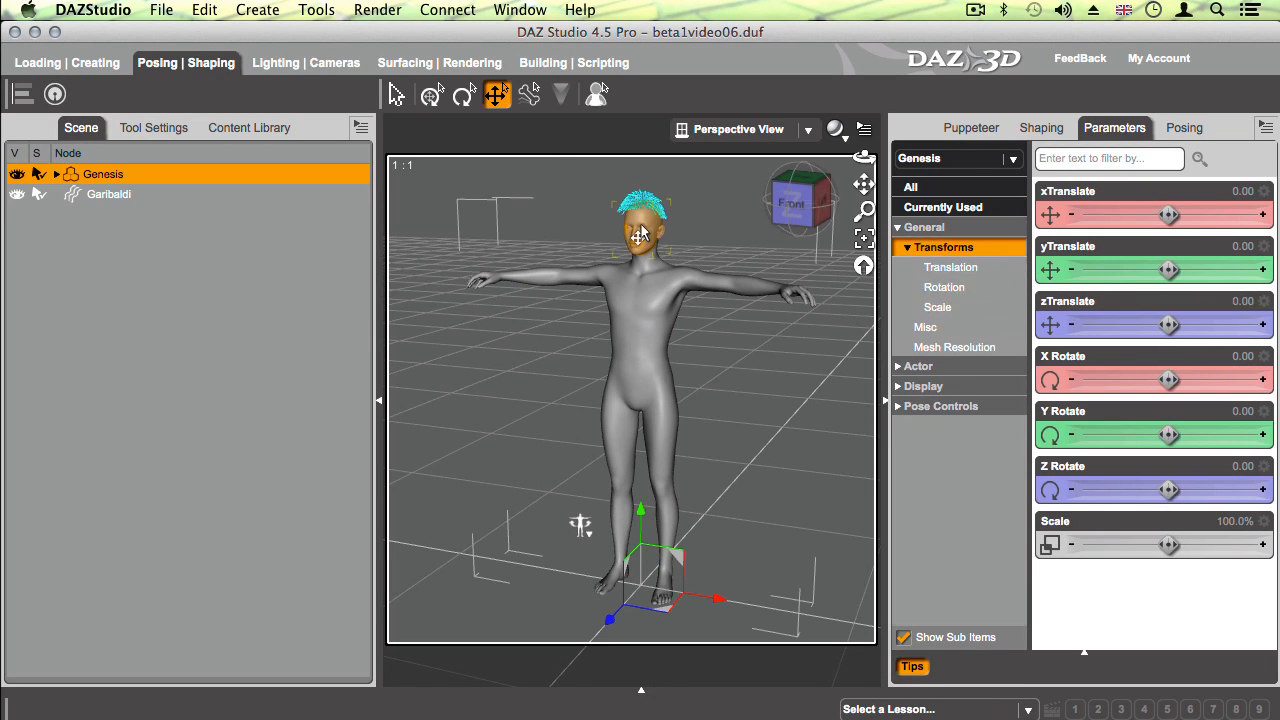
left_click_drag(717, 251, 678, 289)
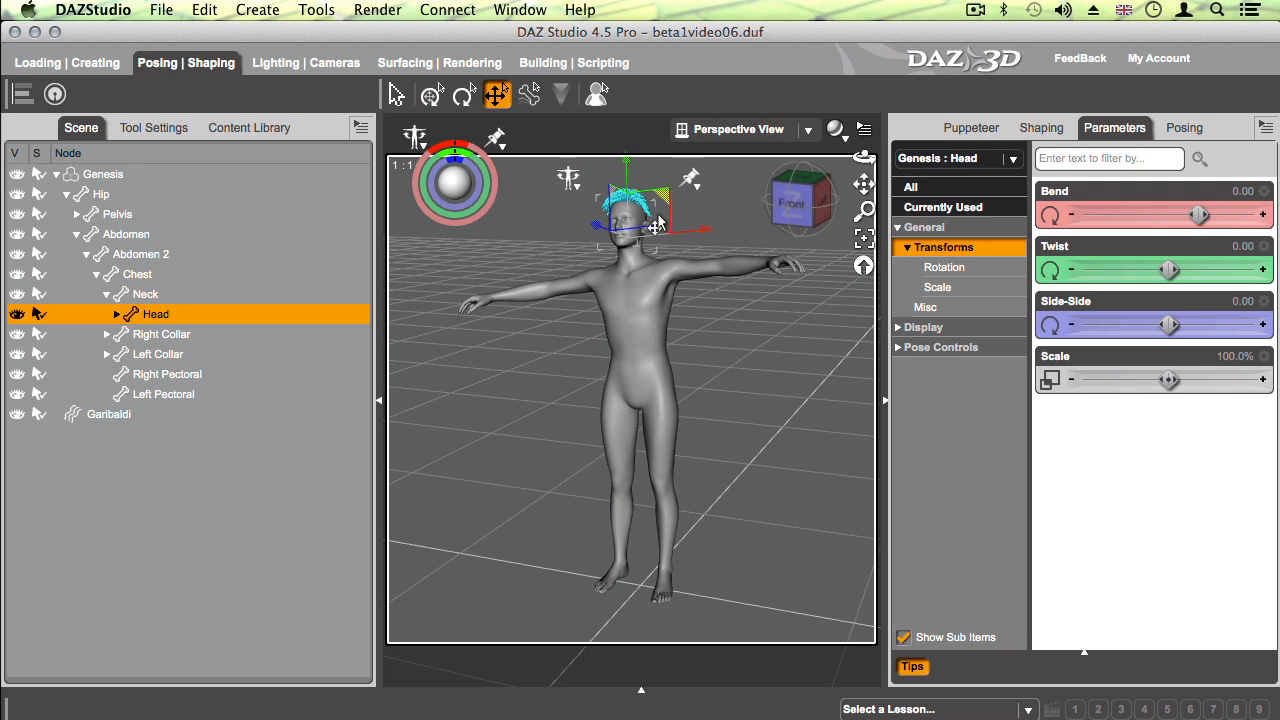
left_click_drag(660, 200, 690, 215)
left_click(604, 187)
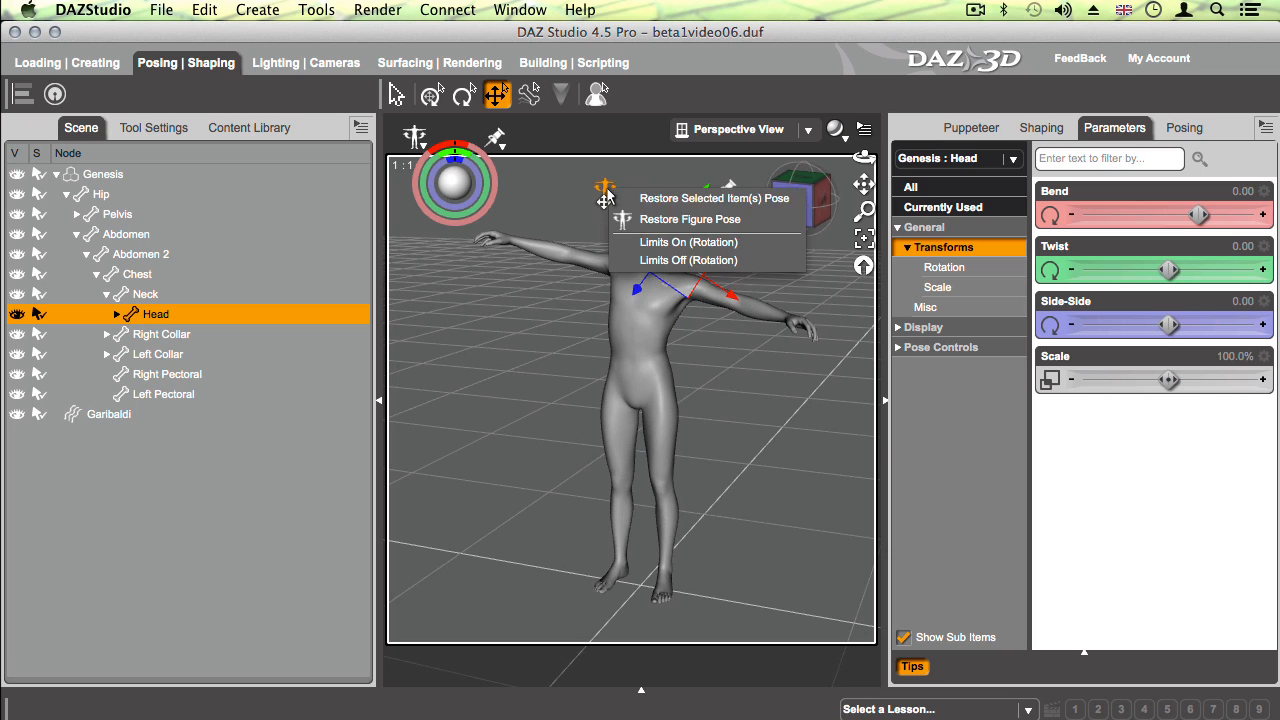
left_click(643, 220)
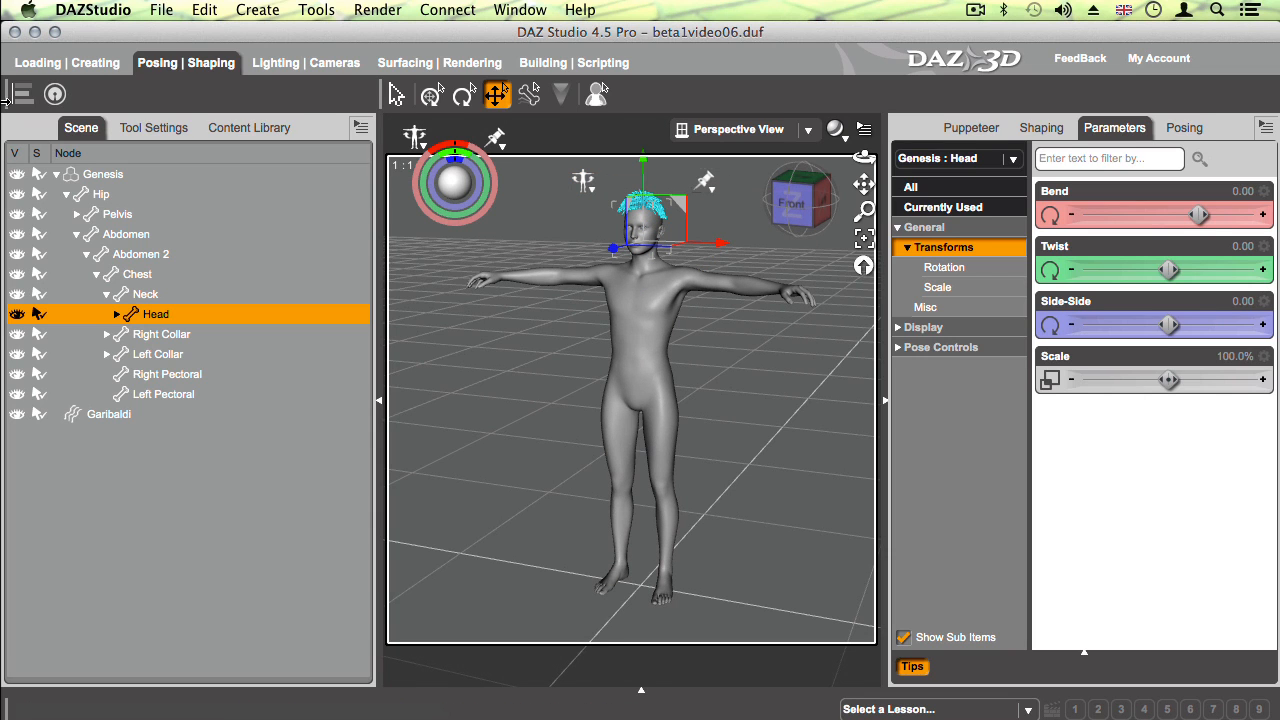
Step: Switch to the surfacing and rendering workspace and render a close-up of the Genesis head and hair from above the front
left_click(439, 62)
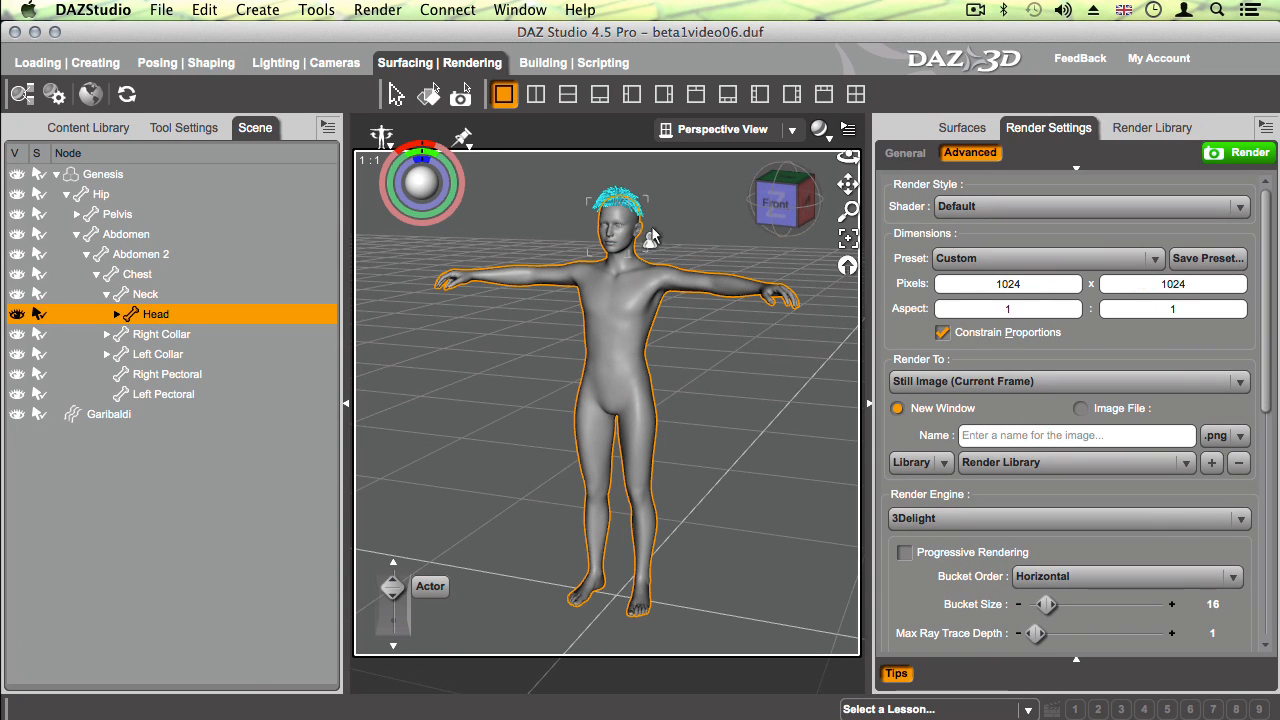
left_click(617, 230)
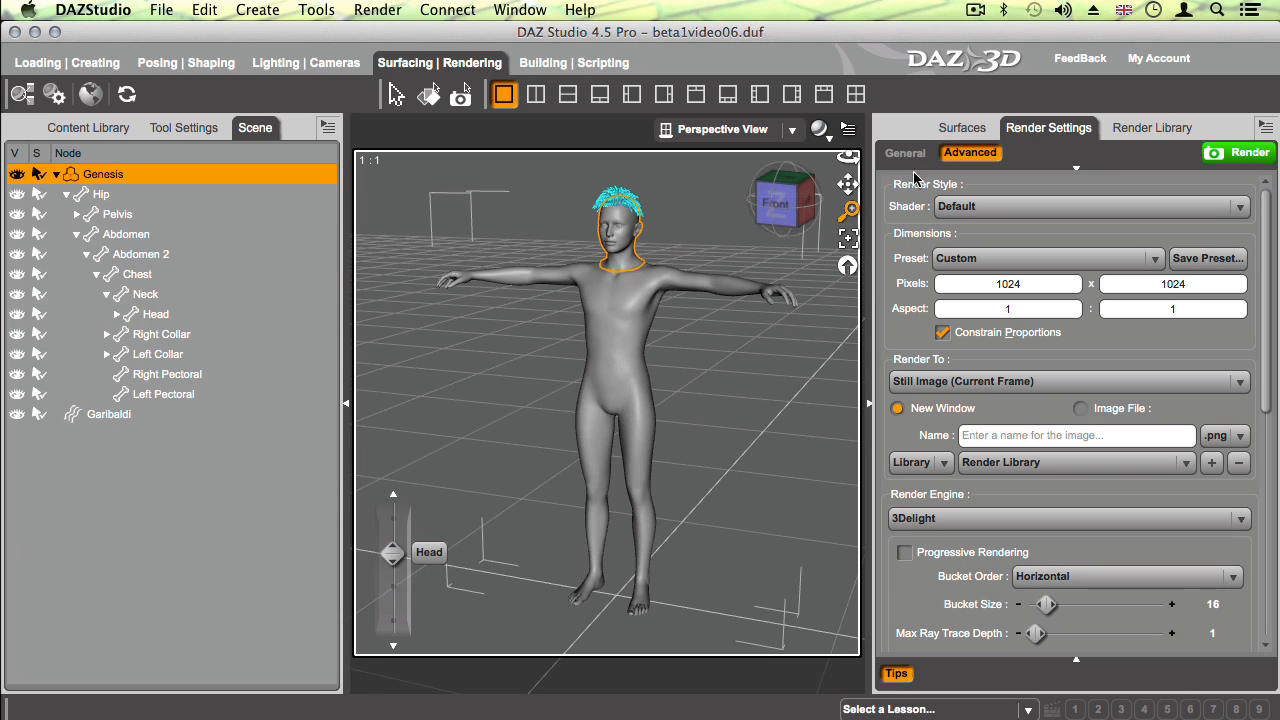
left_click(848, 238)
left_click_drag(848, 155, 862, 240)
left_click_drag(848, 184, 866, 215)
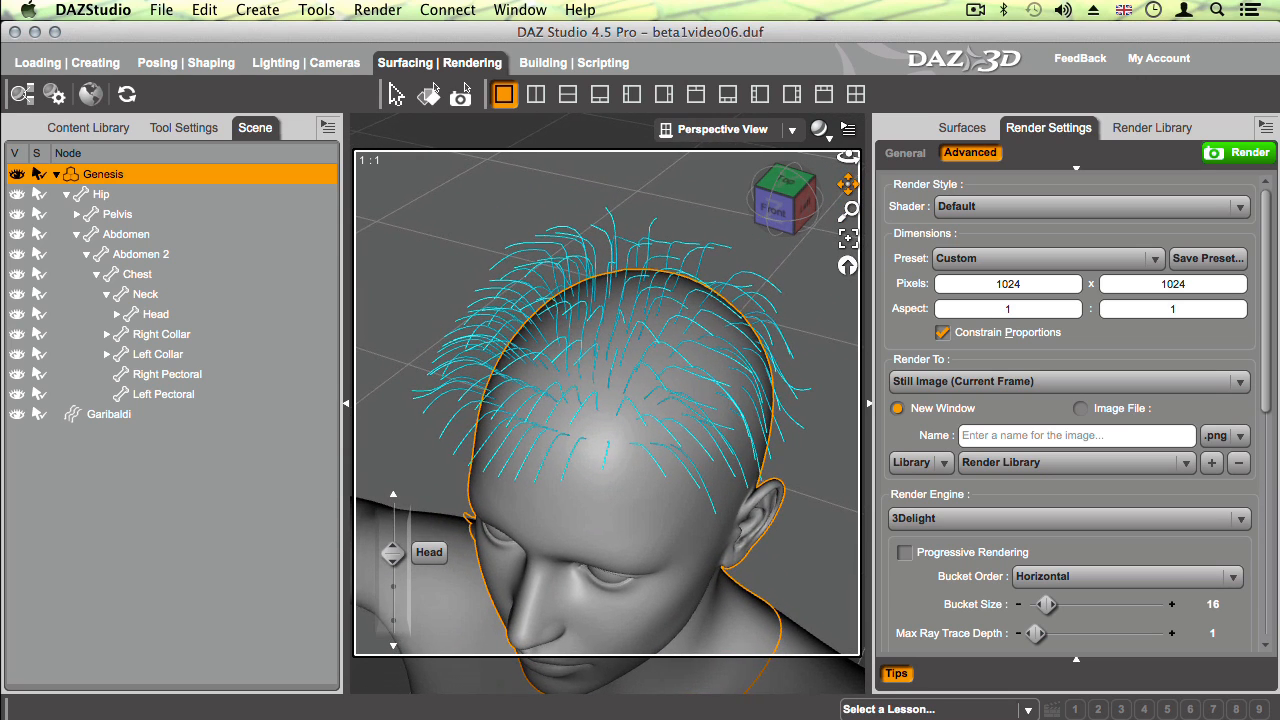
left_click(377, 9)
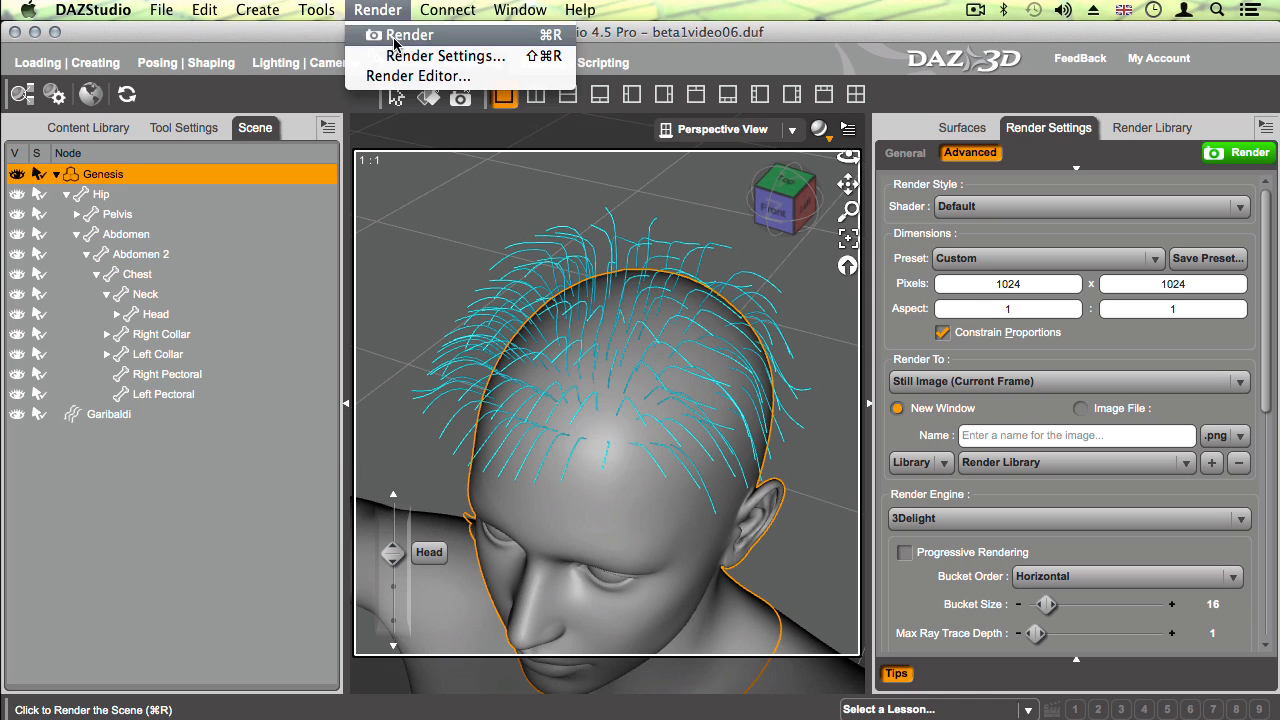
left_click(372, 34)
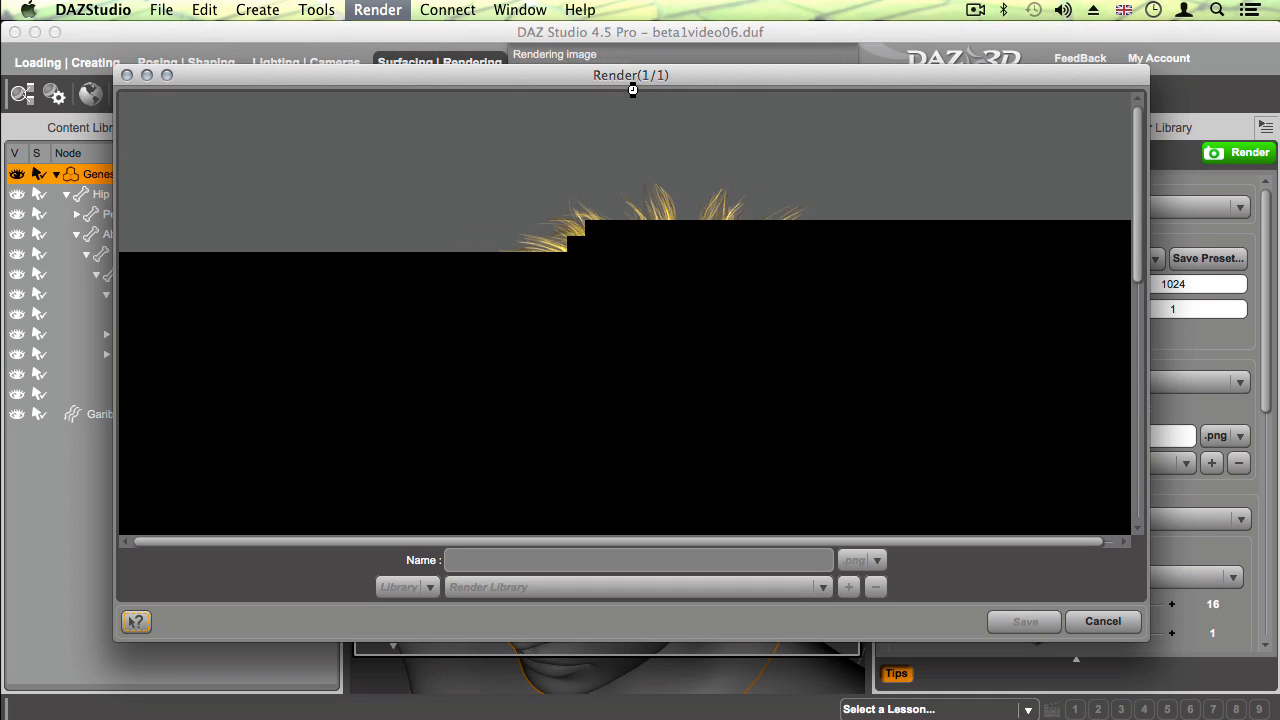
Step: Enlarge the render window and examine the rendered hair over the whole head
left_click_drag(638, 76, 668, 32)
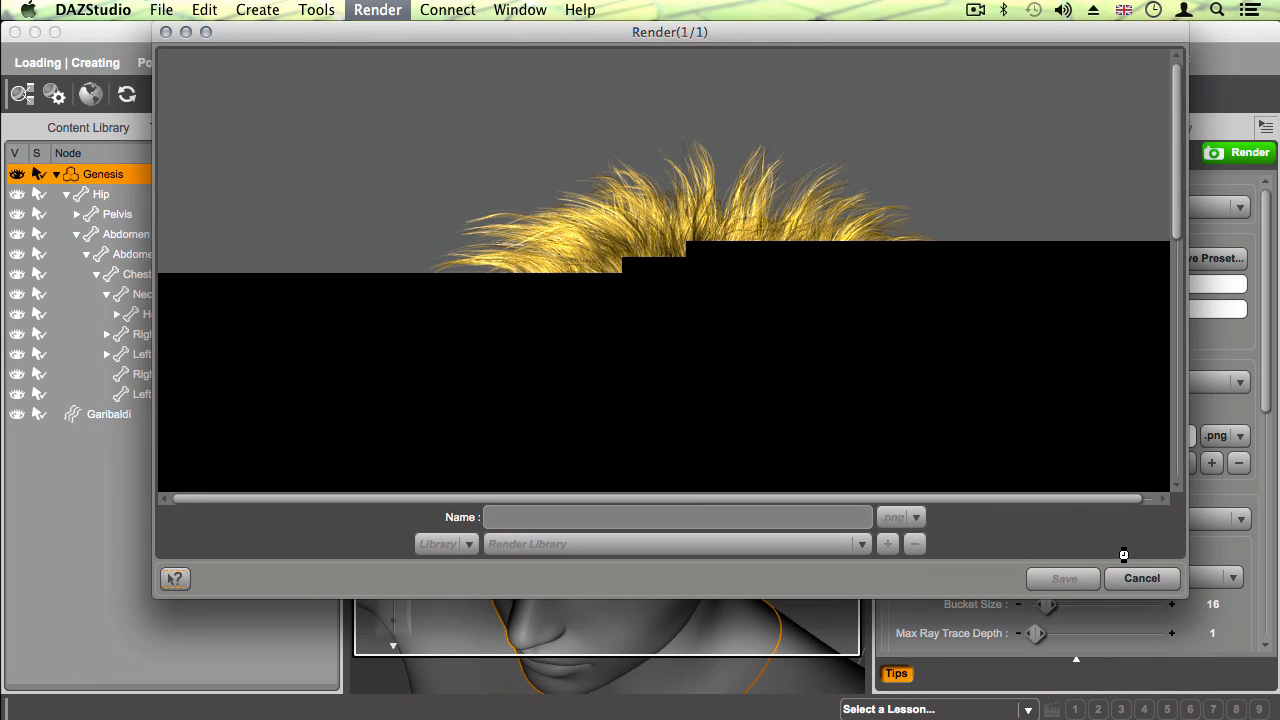
left_click_drag(1183, 604, 1182, 719)
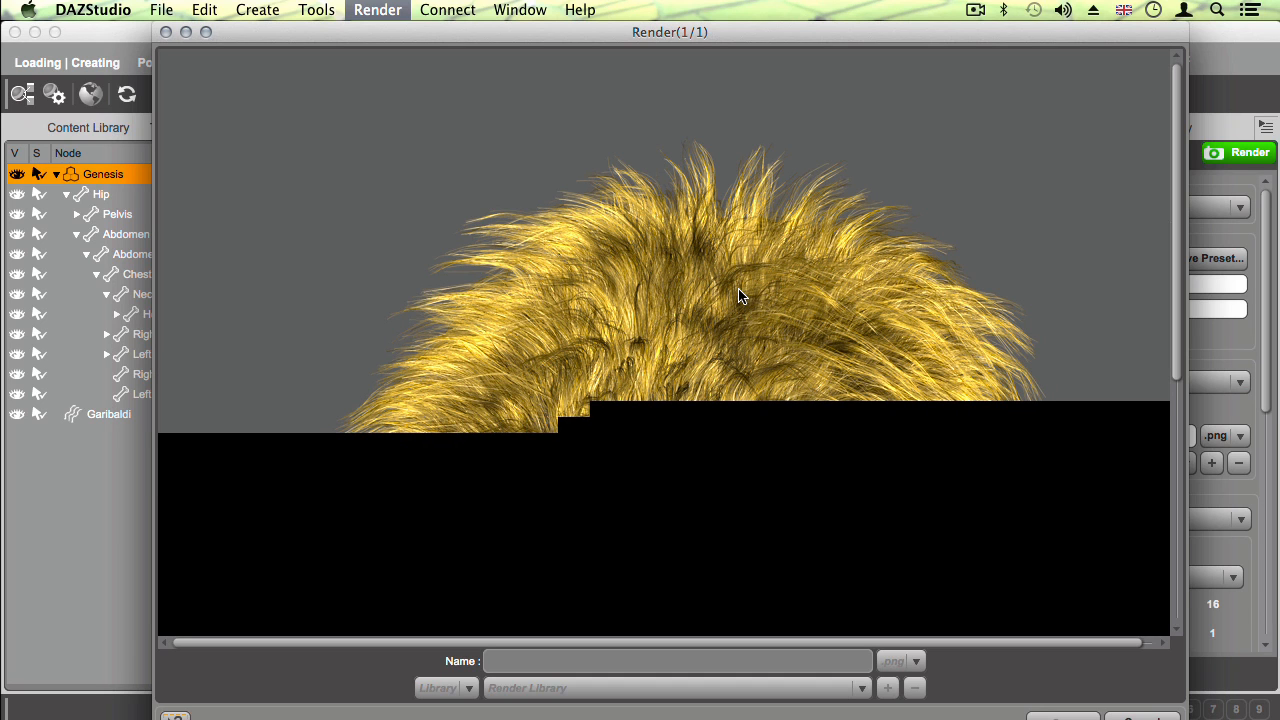
scroll(752, 308, "down", 2)
scroll(754, 306, "down", 1)
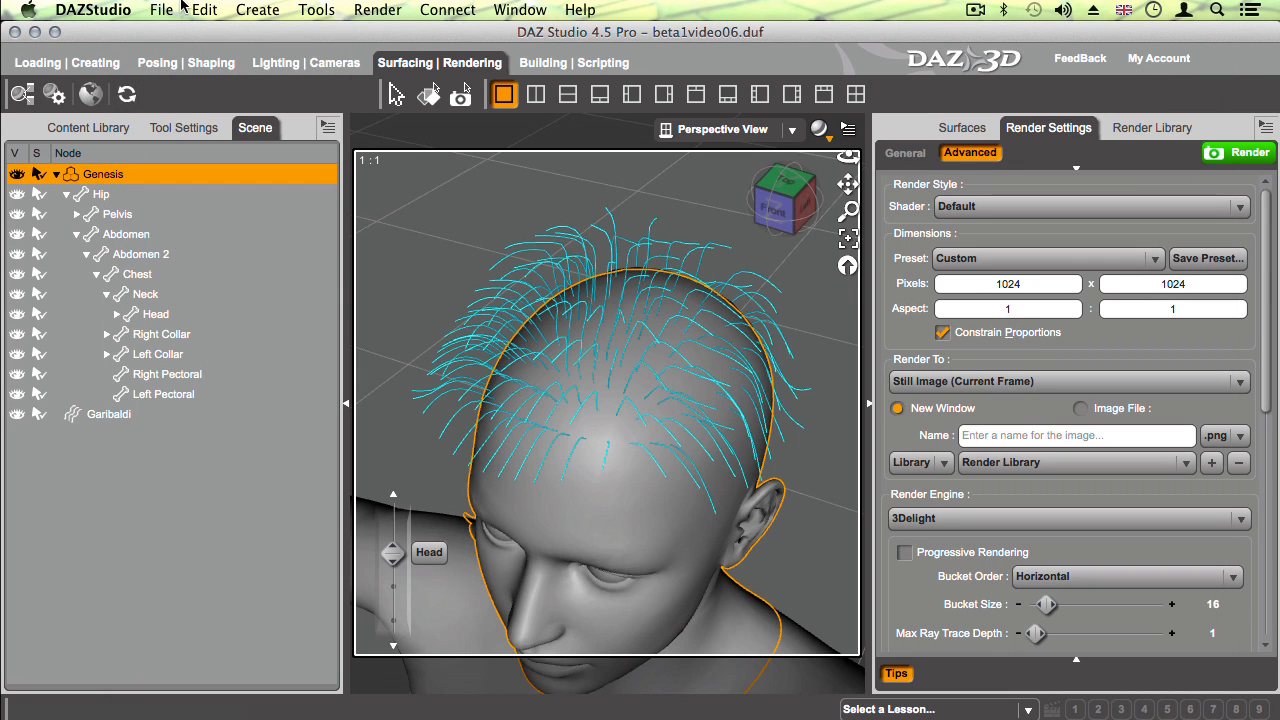
Step: Merge the lighting file exampleLights.duf into the current scene
left_click(161, 9)
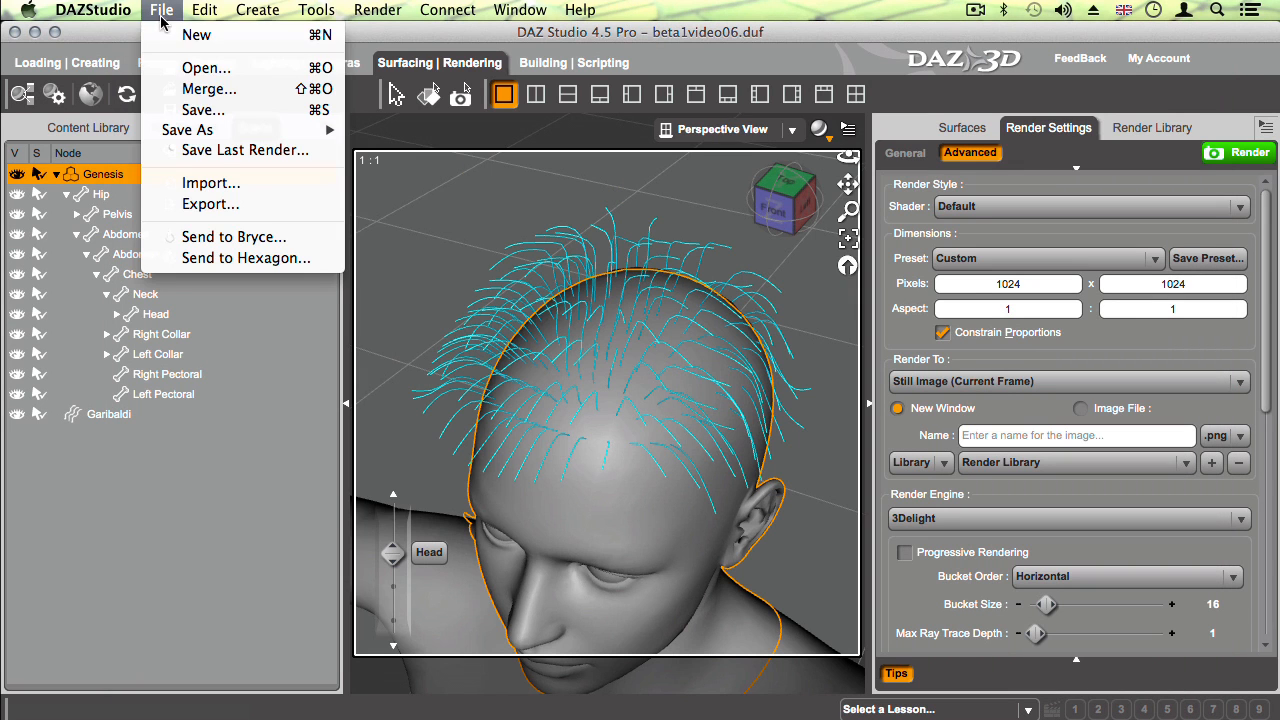
left_click(190, 89)
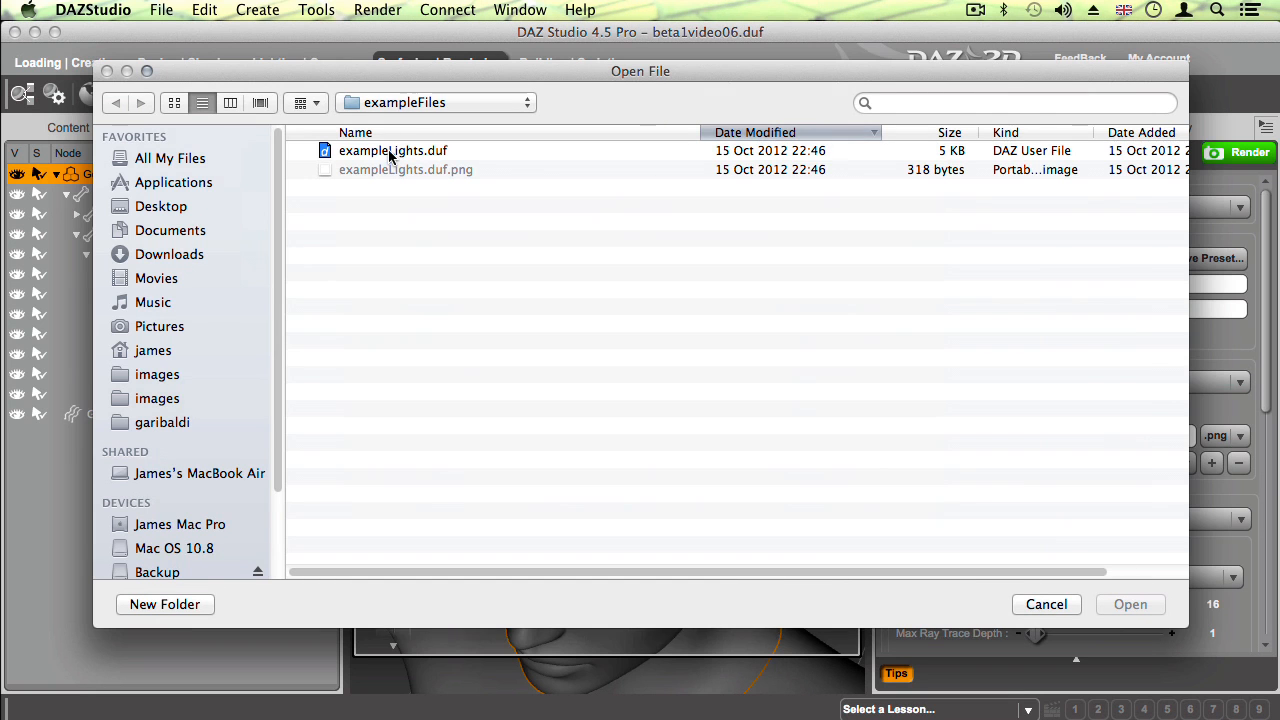
left_click(390, 156)
left_click(1131, 605)
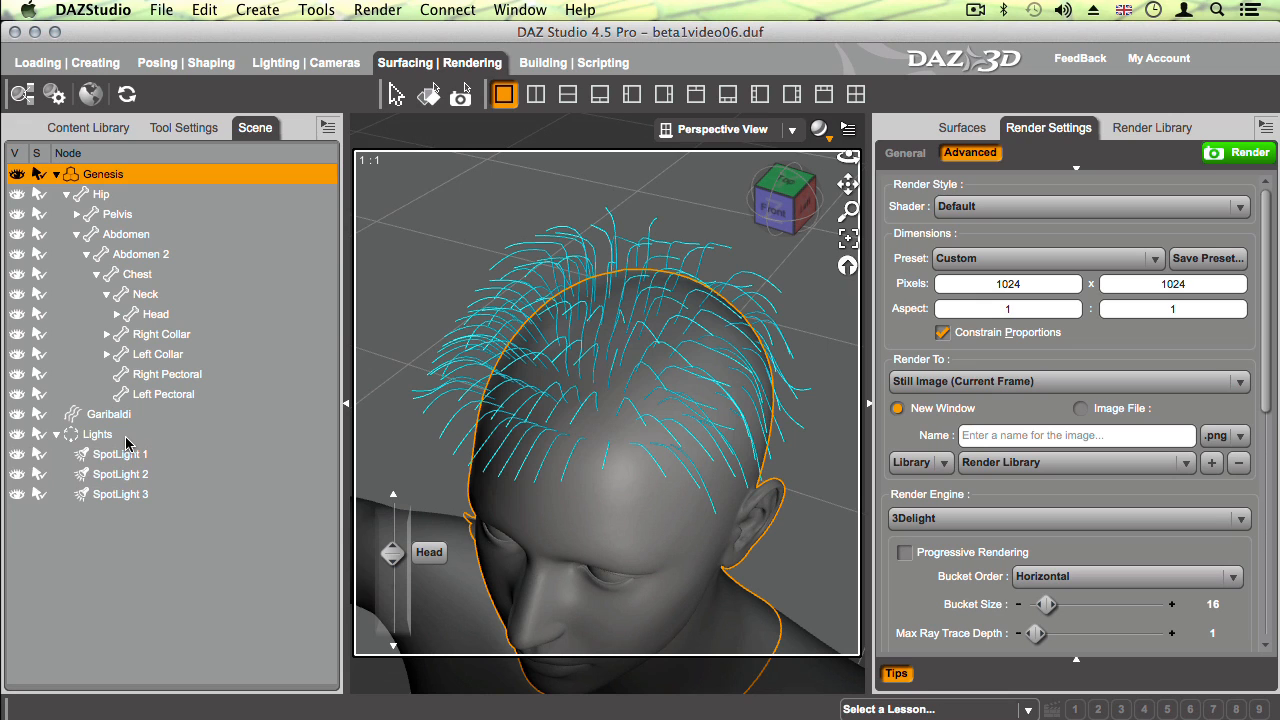
Step: Render the head again with the merged spotlights and move the render window clear of the progress information
left_click(384, 8)
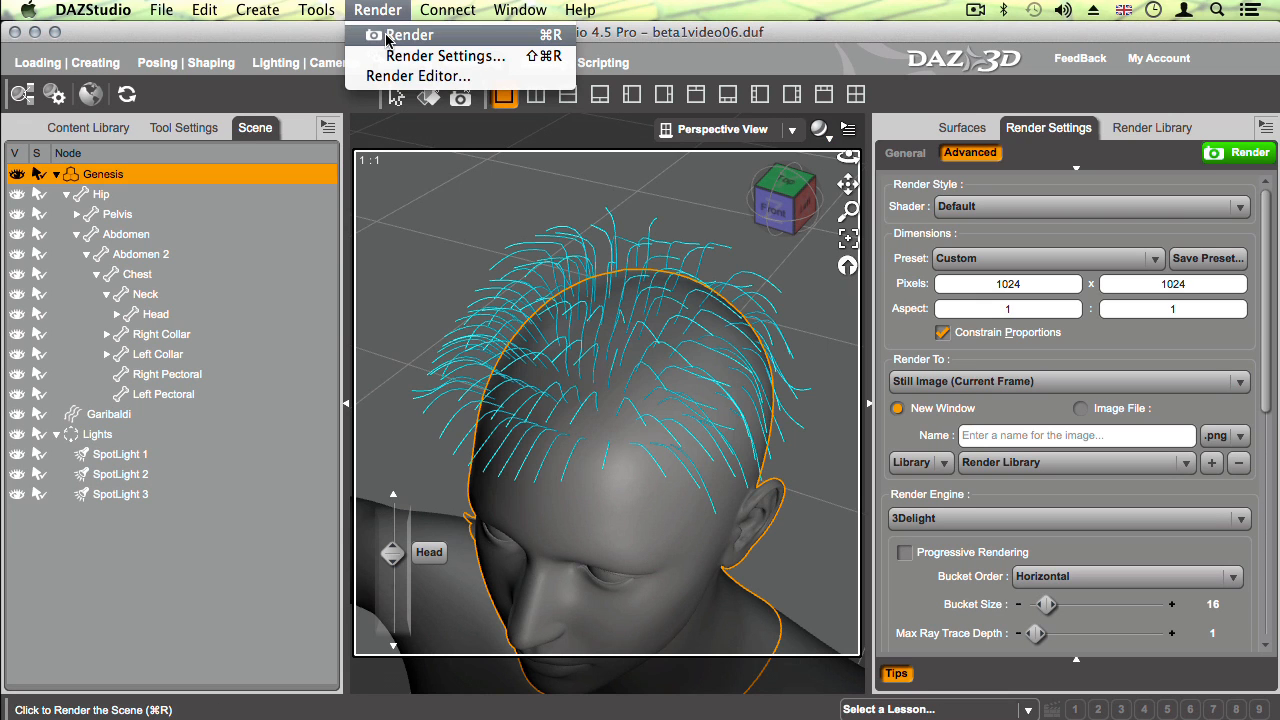
left_click(388, 37)
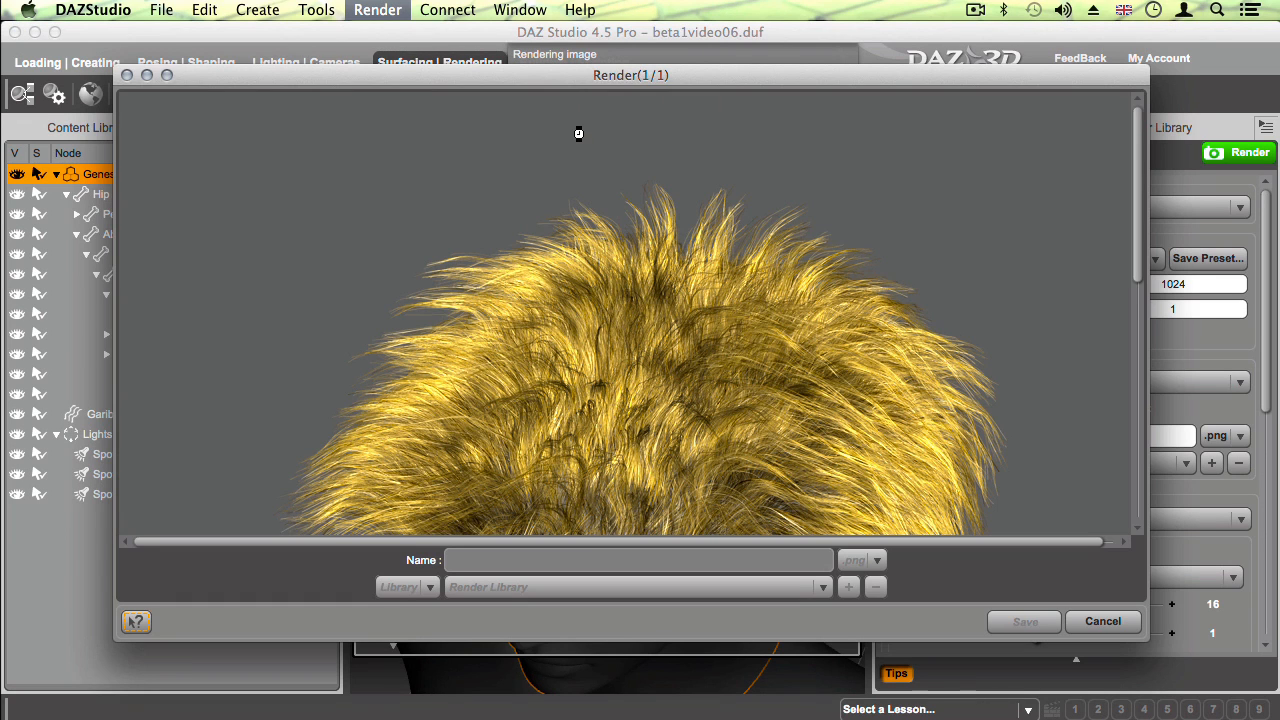
left_click_drag(548, 78, 577, 383)
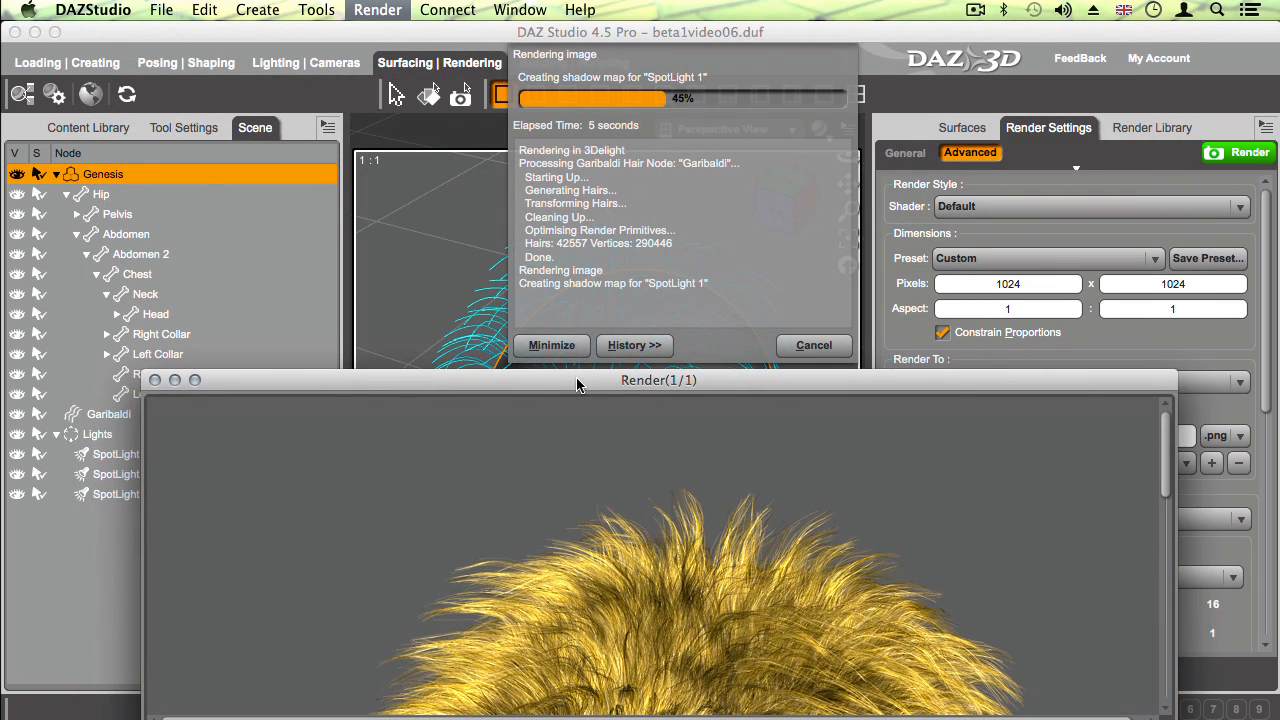